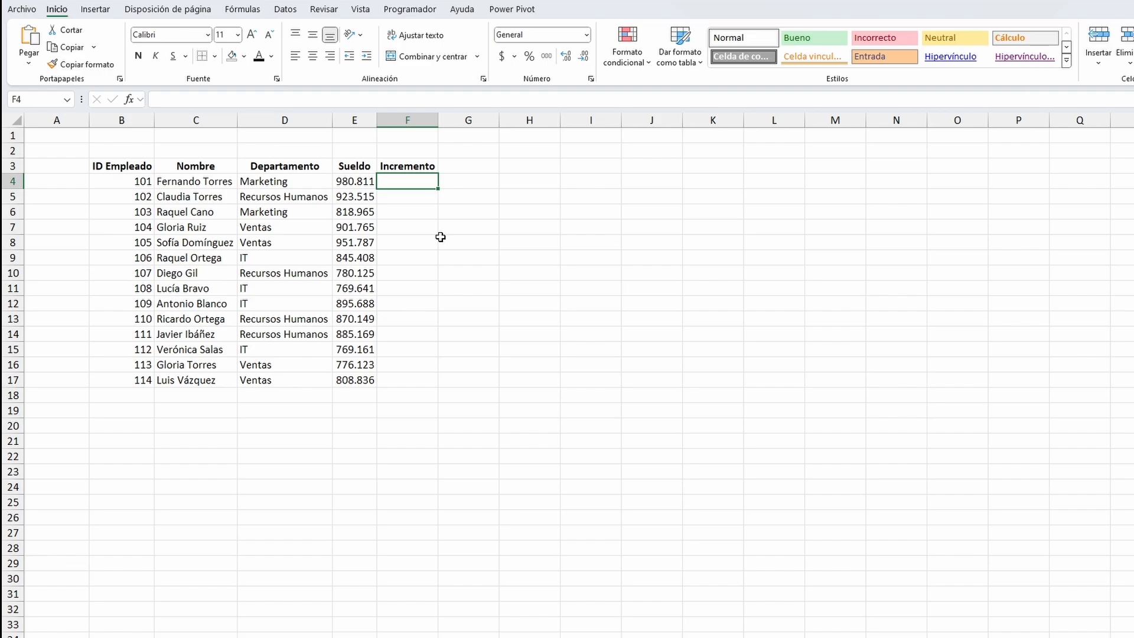
- Enter the spilling formula =E4:E17*1,1 in F4 to calculate the Incremento column from all the salaries
type("=")
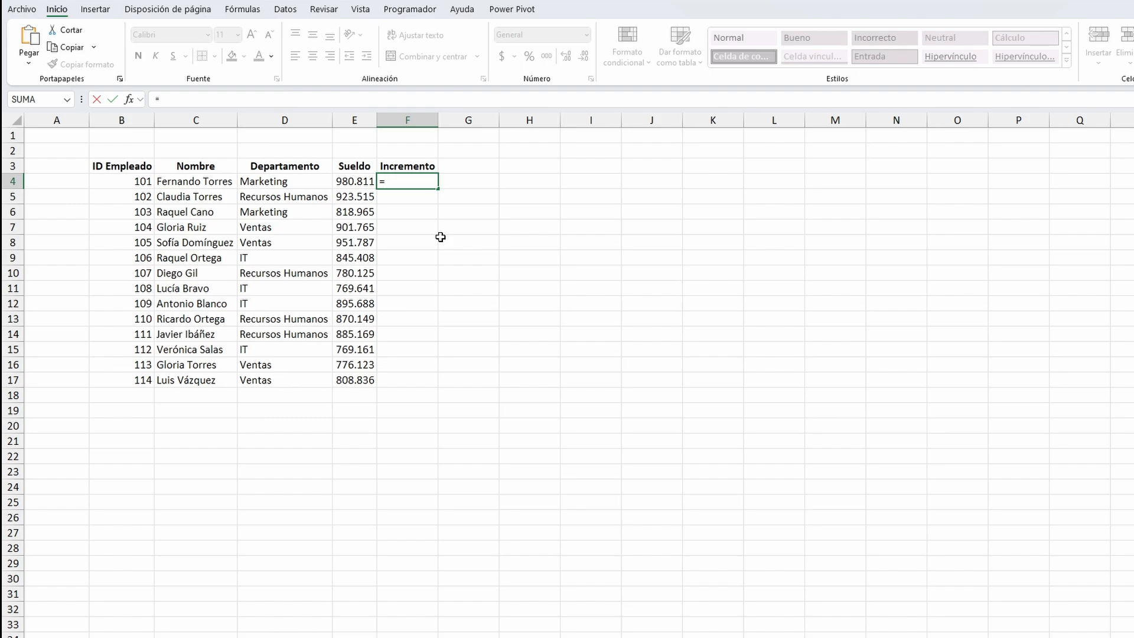
key("Left")
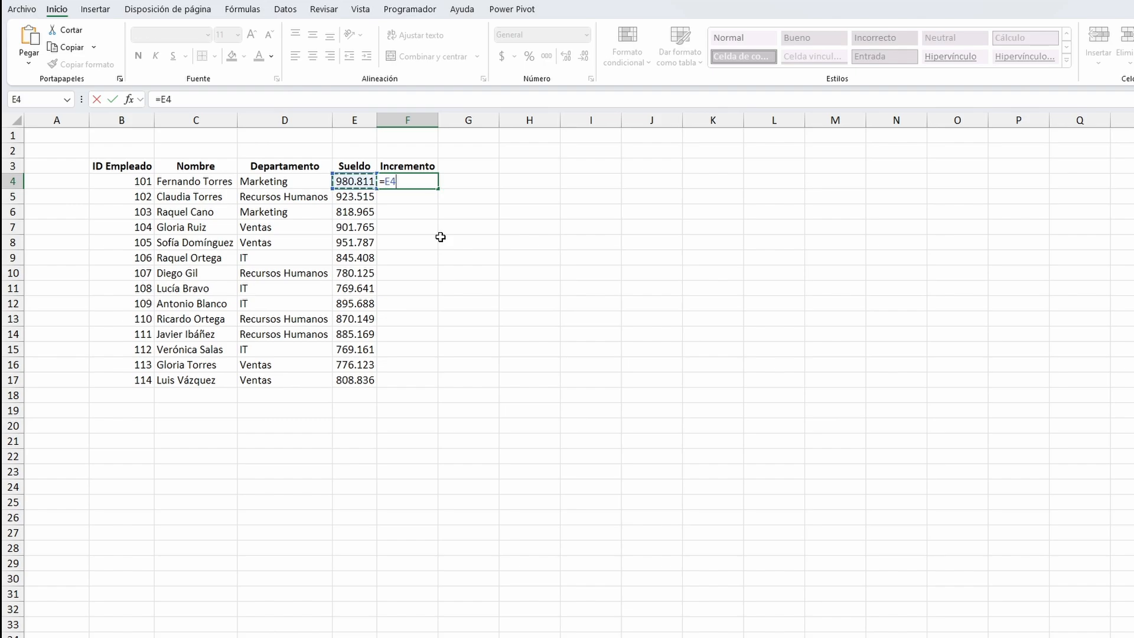
key("ctrl+shift+Down")
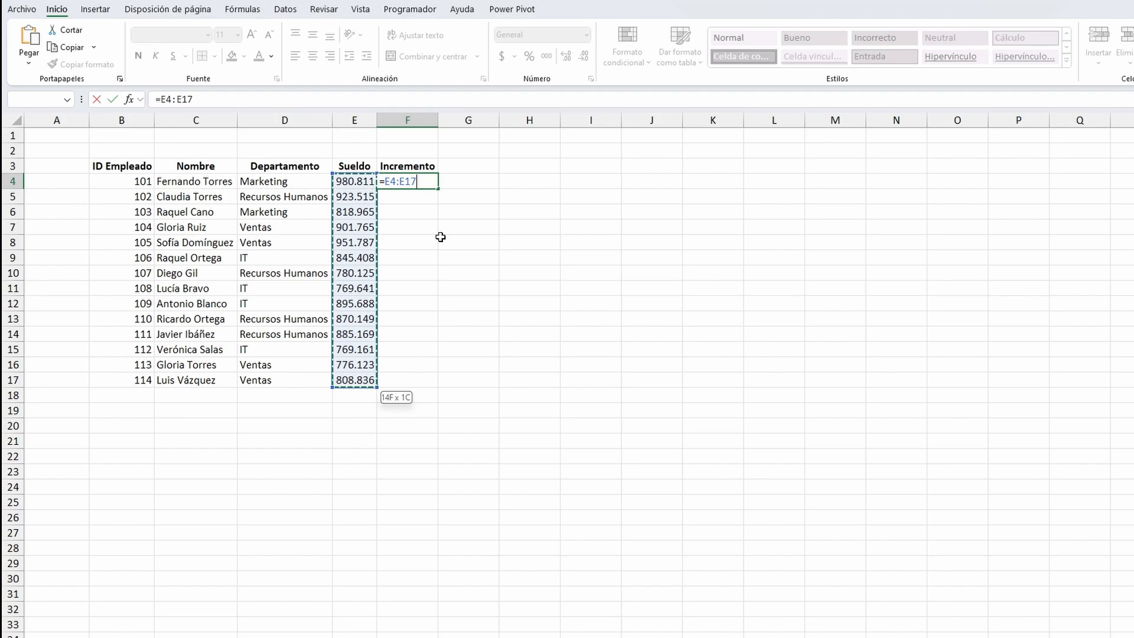
type("*1,1")
key("Return")
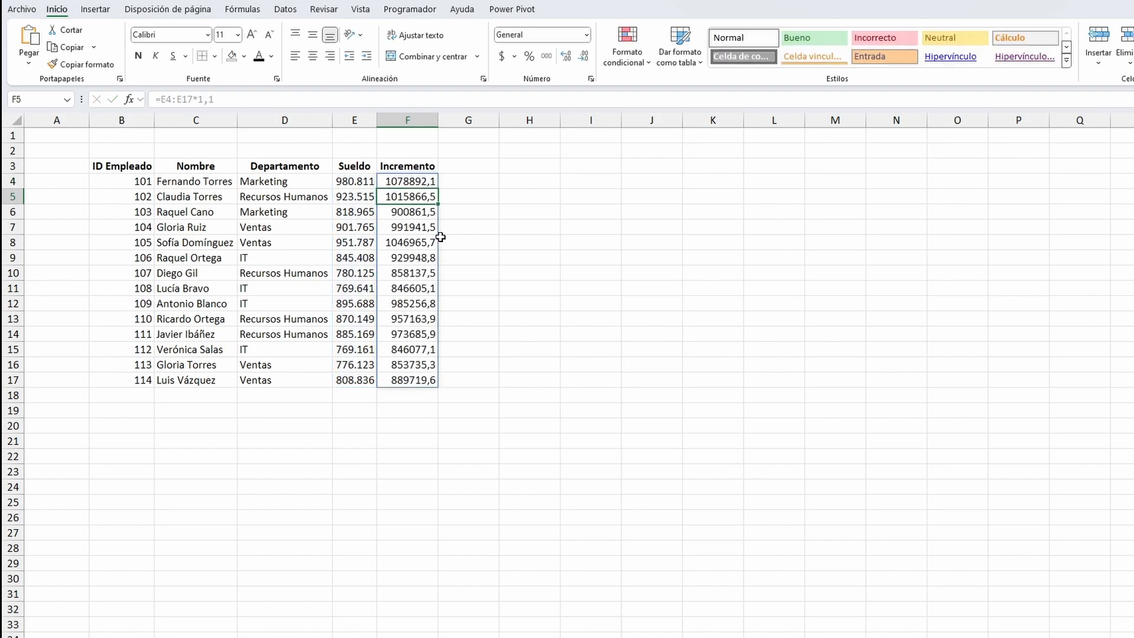
- Format F4:F17 as Número with 0 decimal places and the thousands separator
key("Up")
key("ctrl+shift+Down")
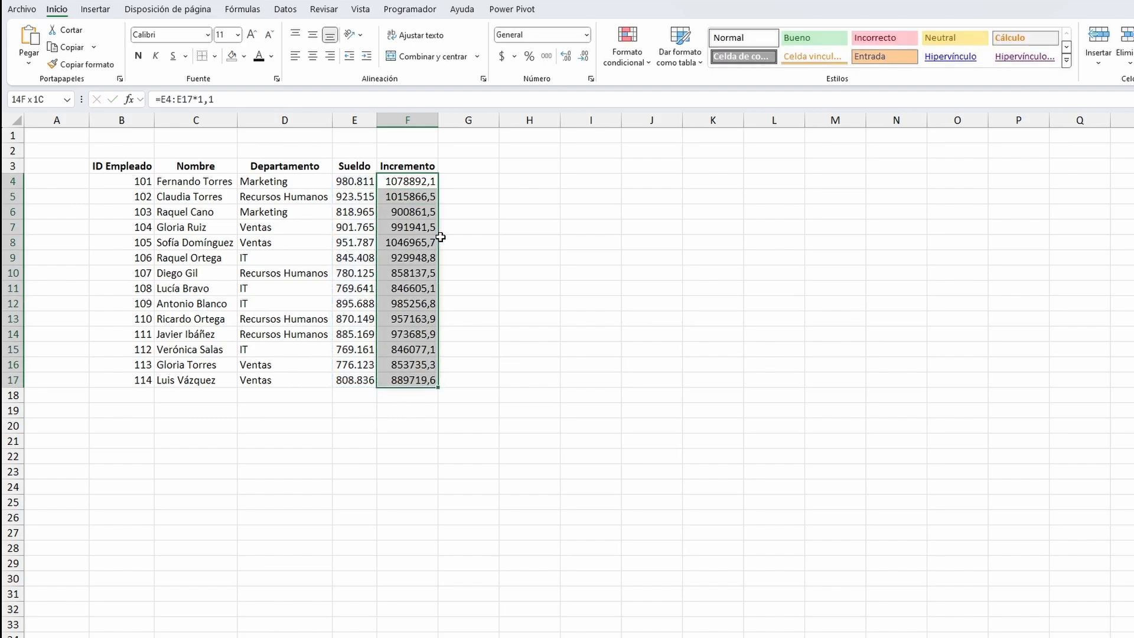
key("ctrl+1")
left_click(140, 303)
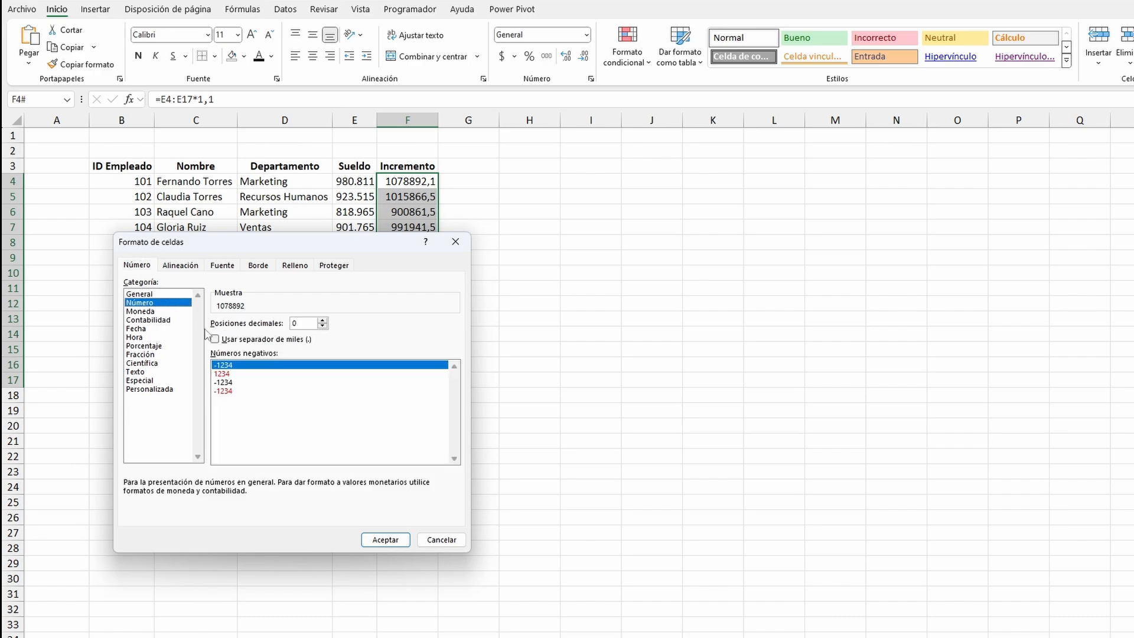
left_click(212, 339)
left_click(385, 539)
- Inspect the spilled formula in several cells of the Incremento column
left_click(398, 212)
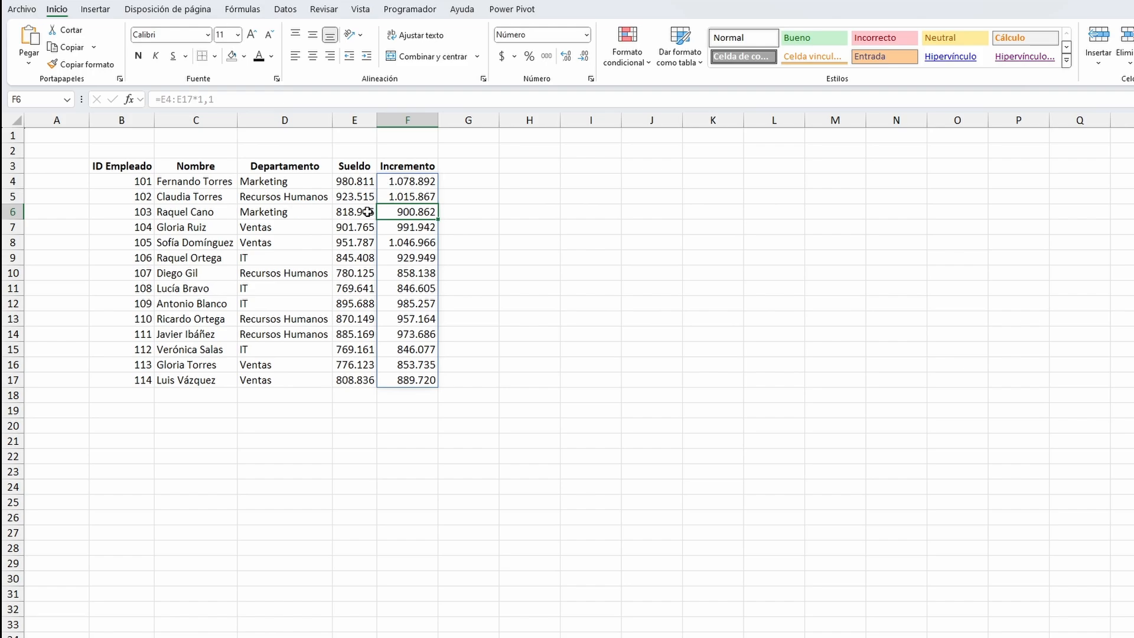
left_click(415, 242)
left_click(421, 319)
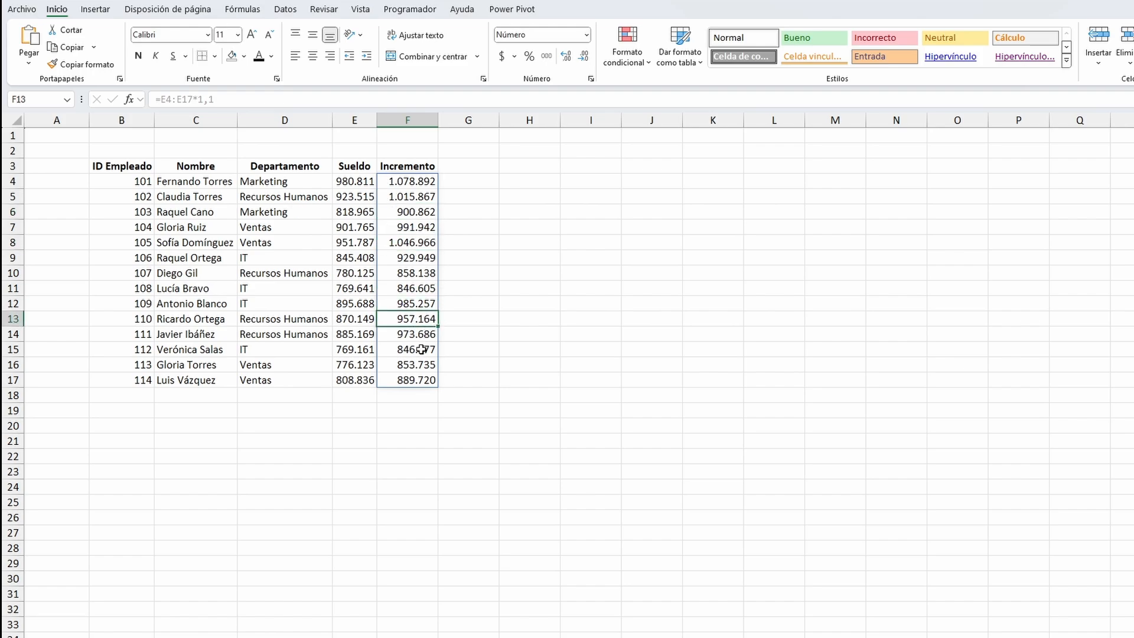
left_click(417, 187)
left_click(412, 252)
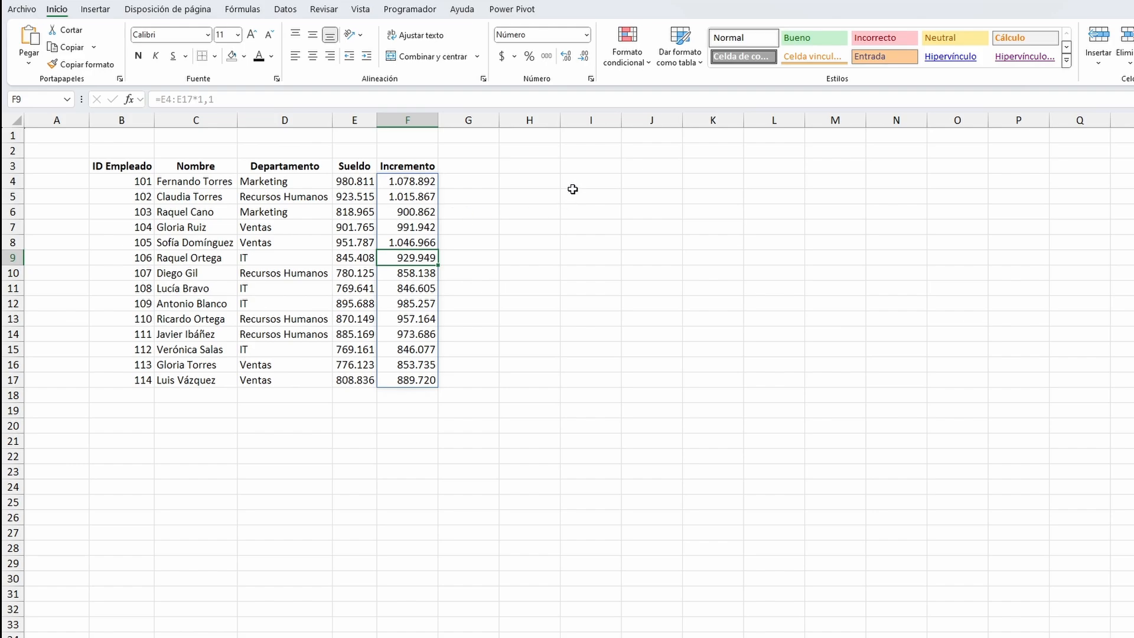
- Enter =UNICOS(D4:D17) in I4 to list the distinct departments
left_click(552, 179)
left_click(574, 181)
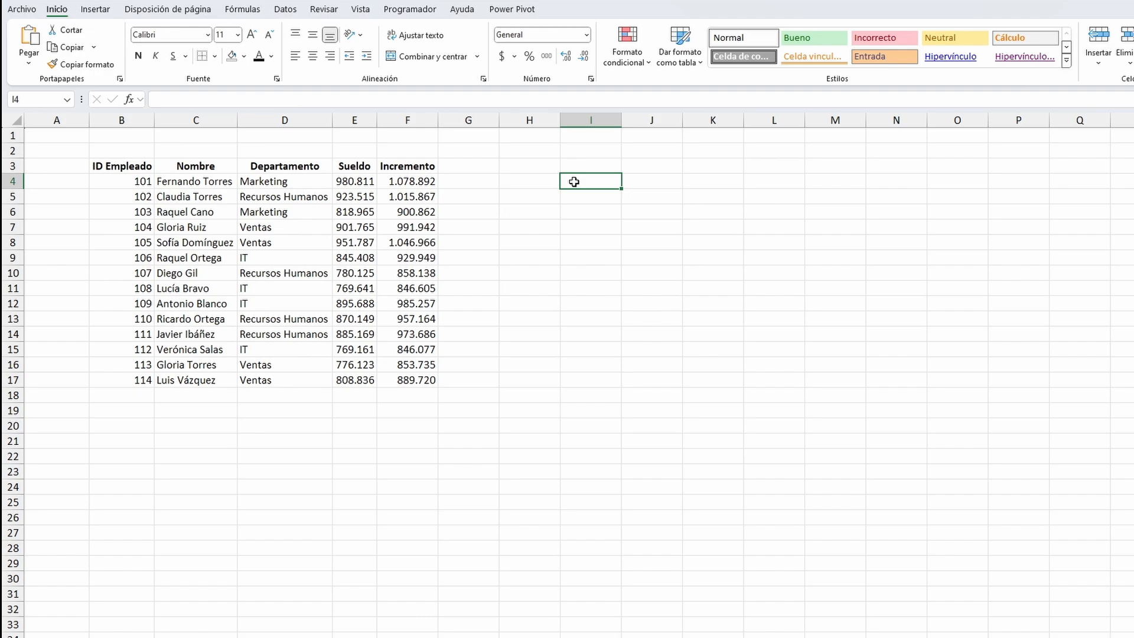
type("=uni")
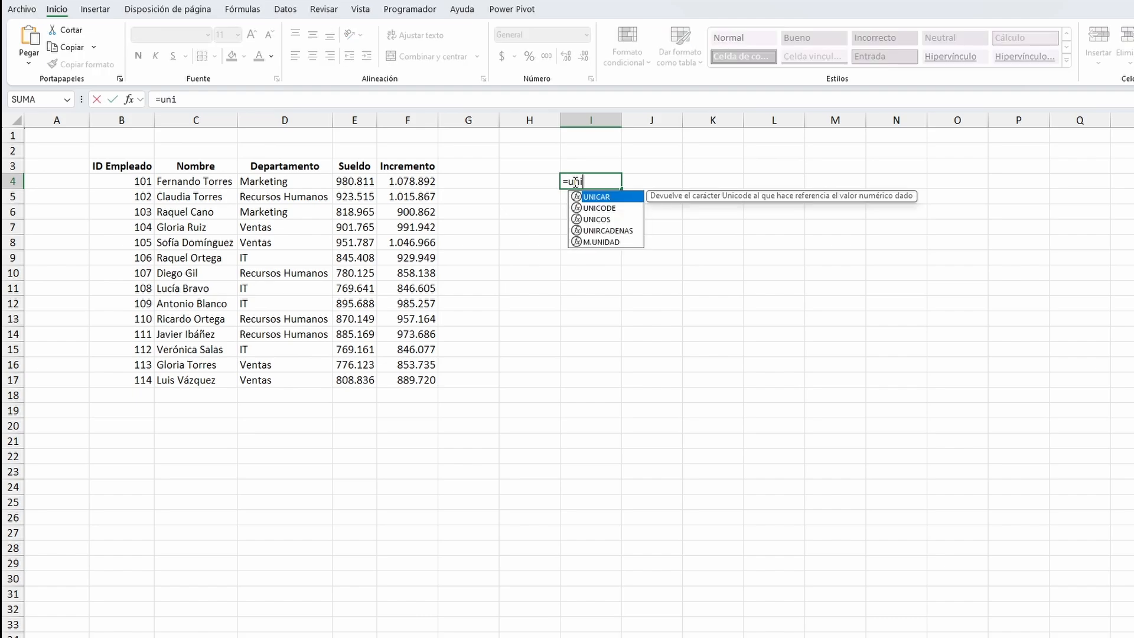
type("cos")
key("Tab")
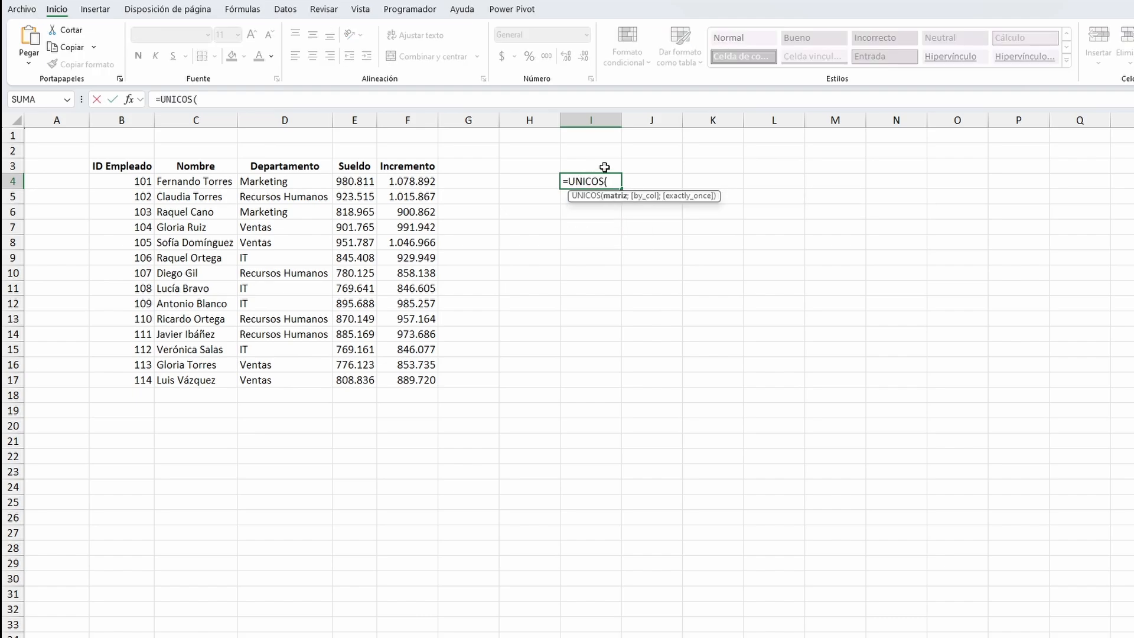
left_click(301, 187)
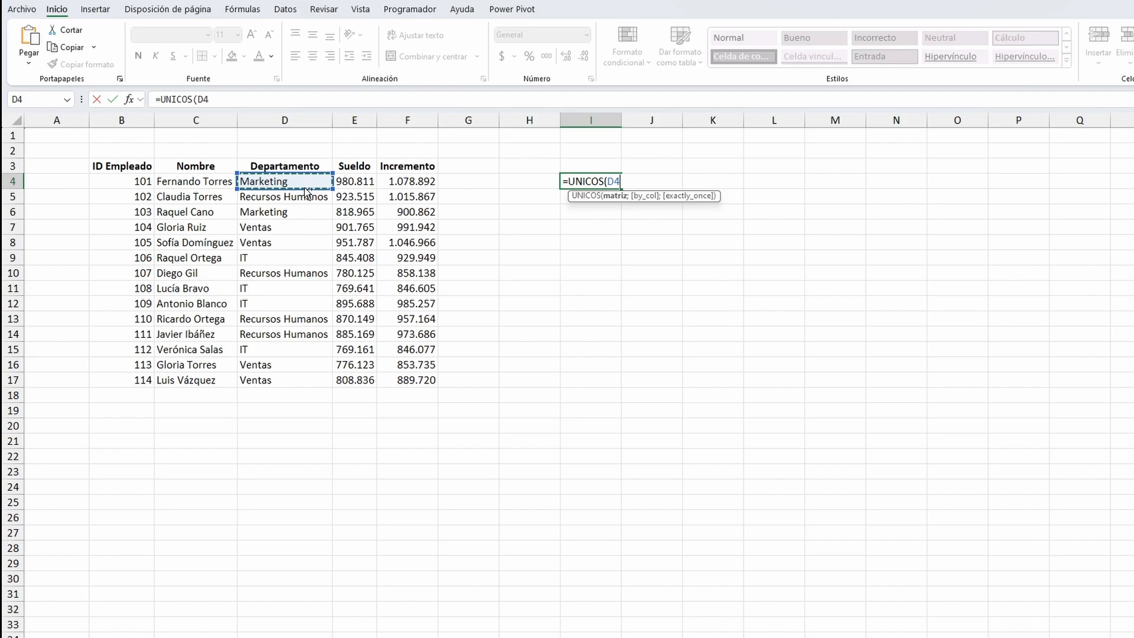
key("ctrl+shift+Down")
type(")")
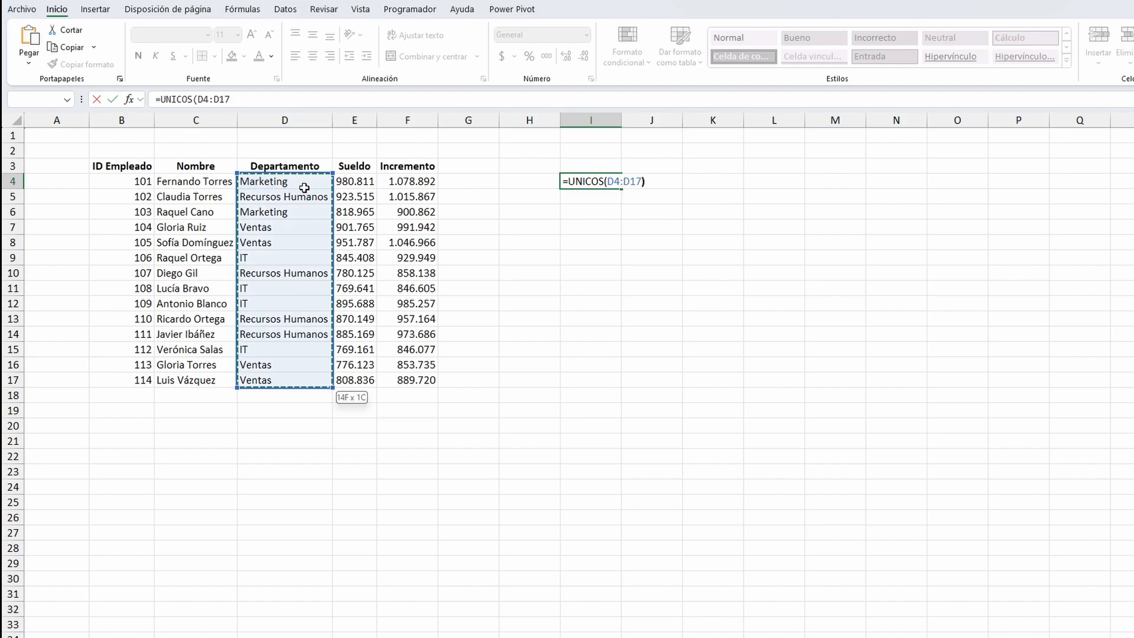
key("Return")
- Examine the formula behind the origin and spilled cells of the department list in column I
left_click(638, 197)
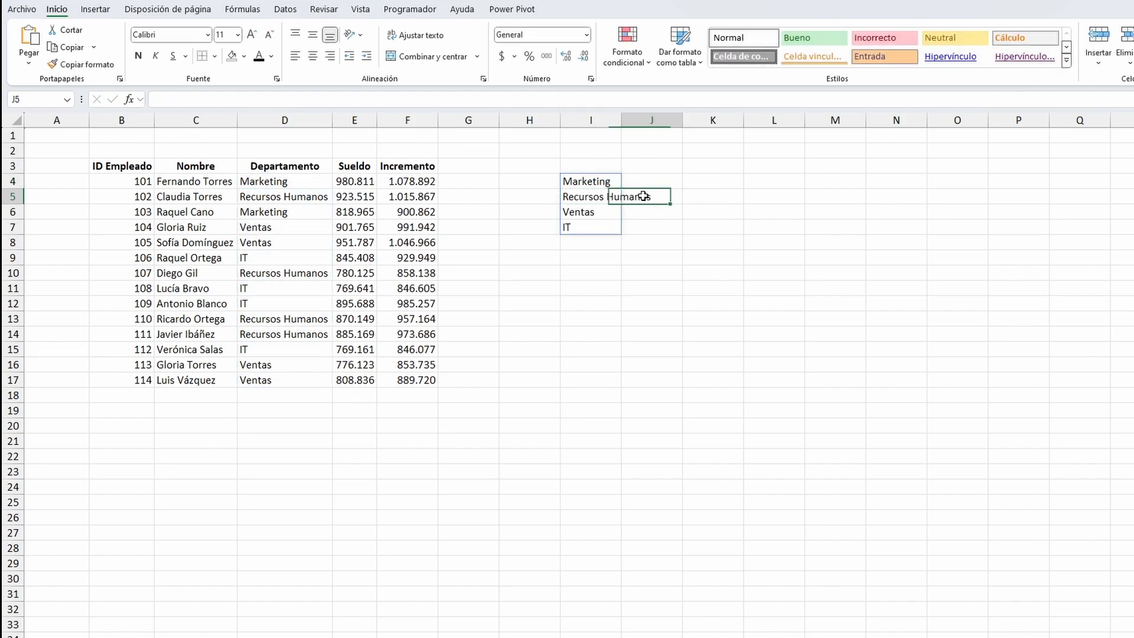
left_click(571, 210)
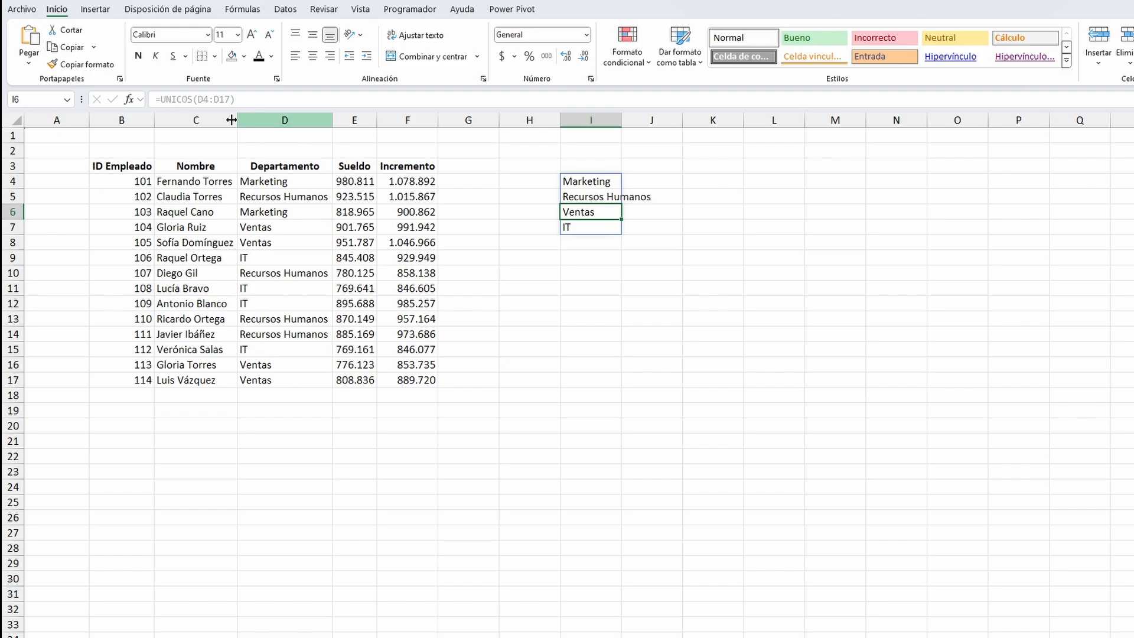
left_click(596, 185)
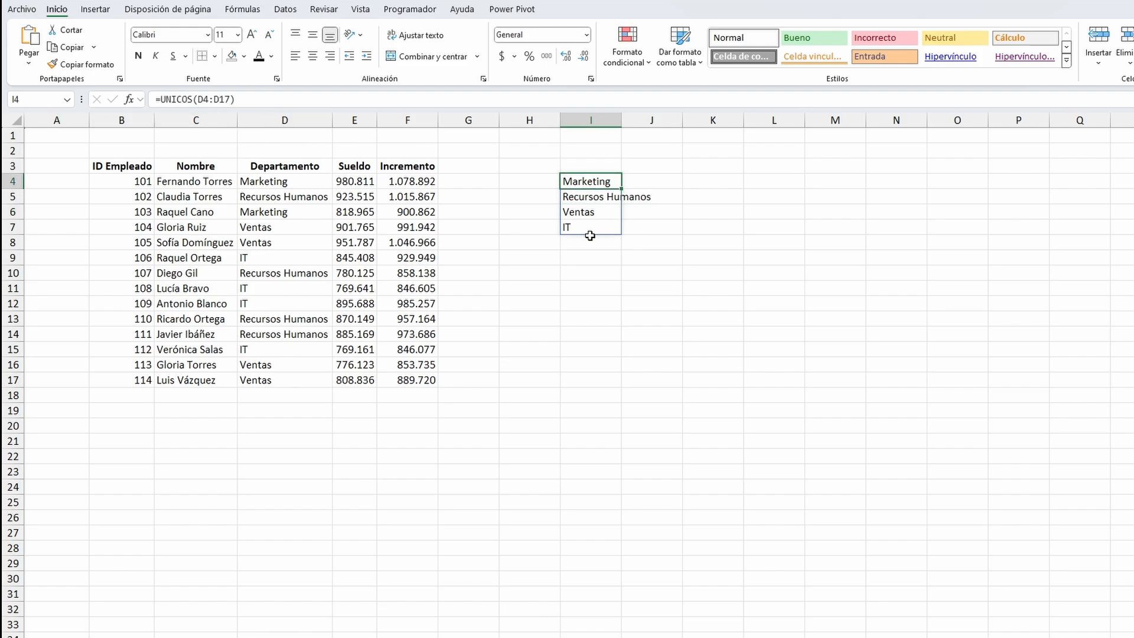
left_click(569, 208)
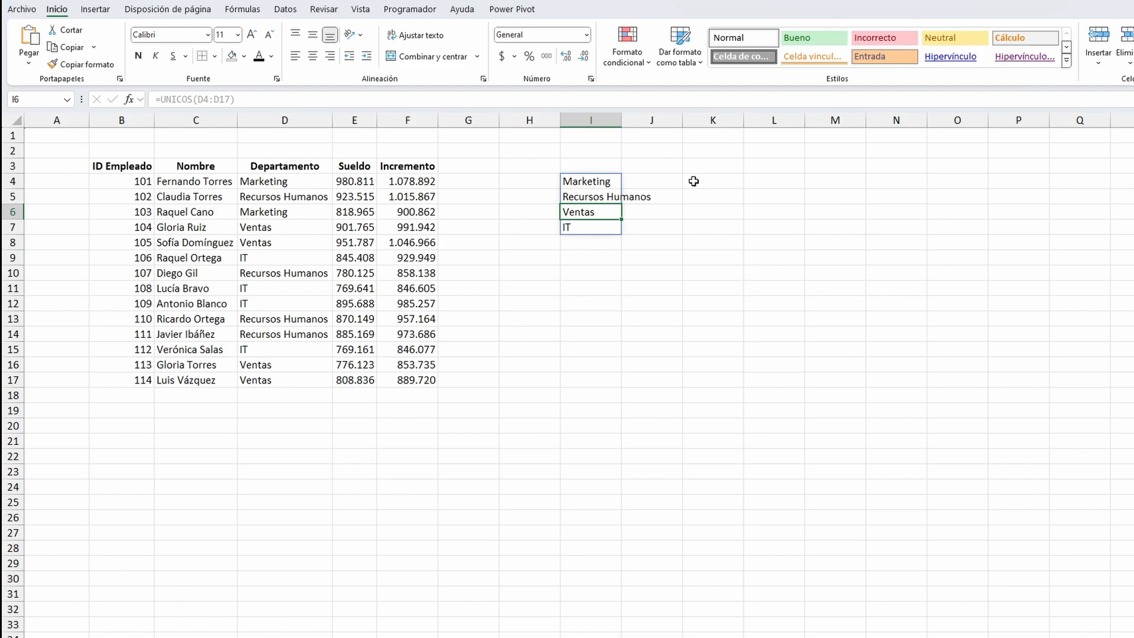
- Enter =CONTARA(I4#) in J4 to count the departments through the spilled range reference
left_click(671, 181)
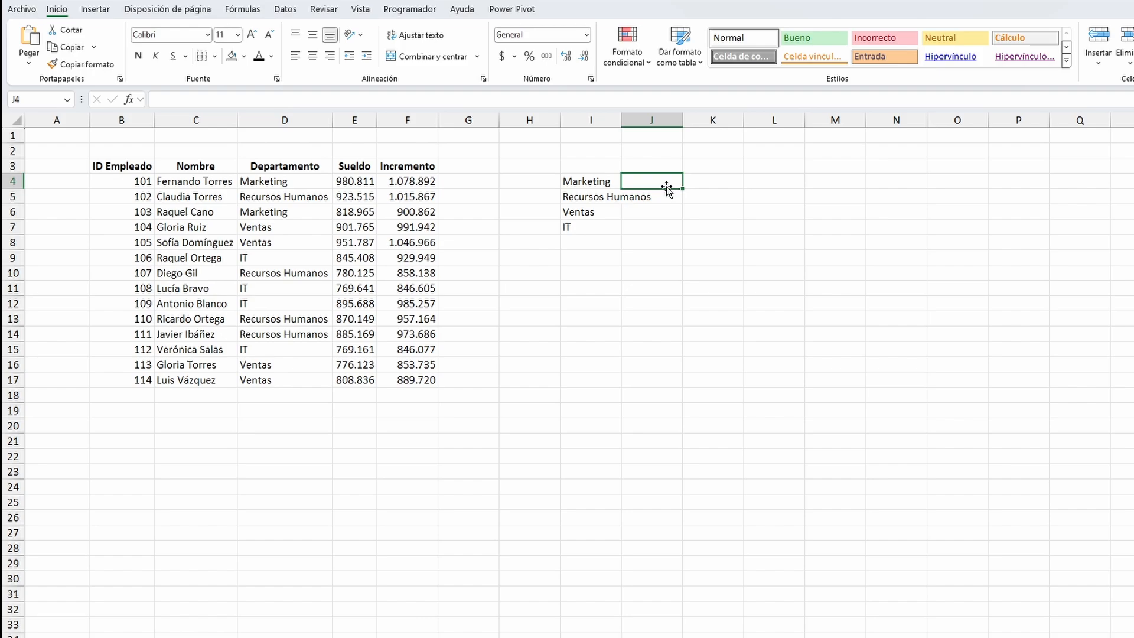
type("=contar")
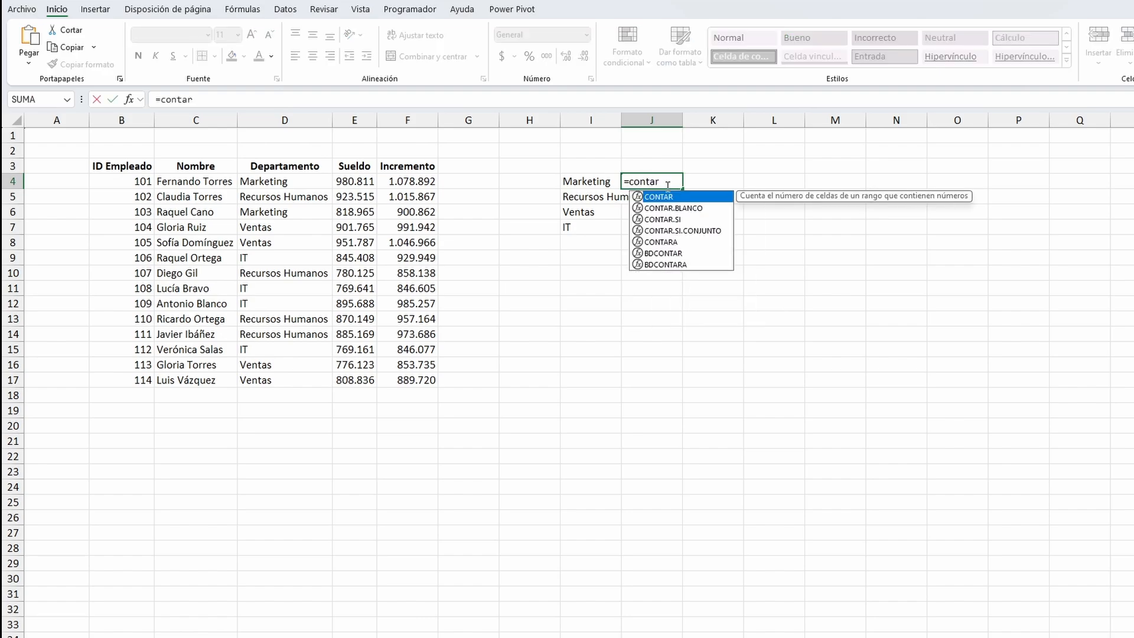
type("a")
key("Tab")
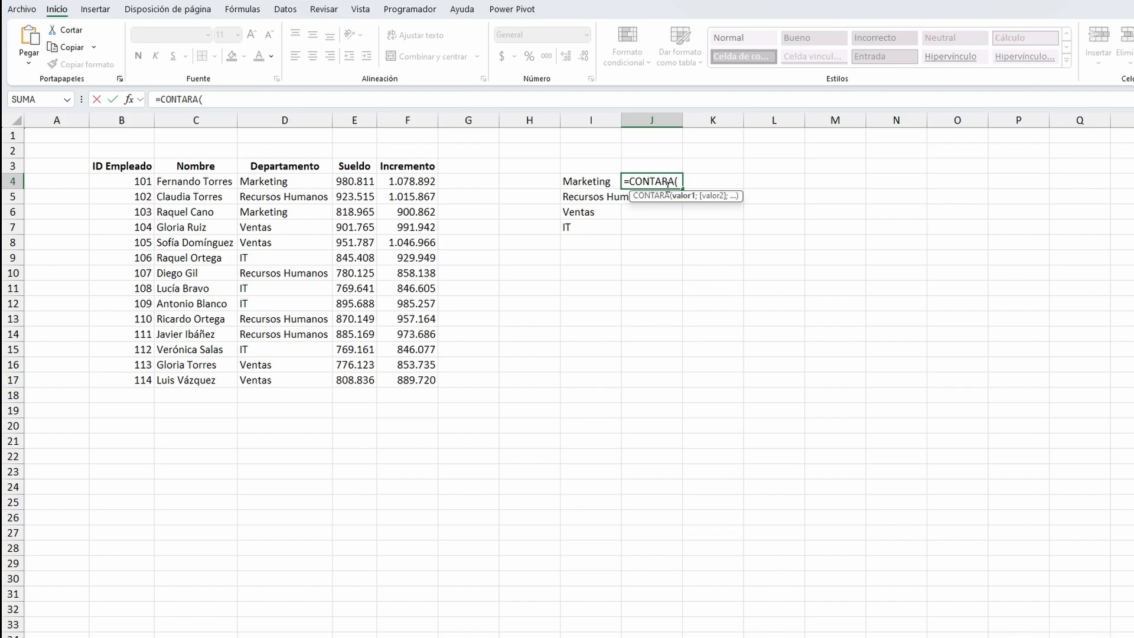
left_click(585, 182)
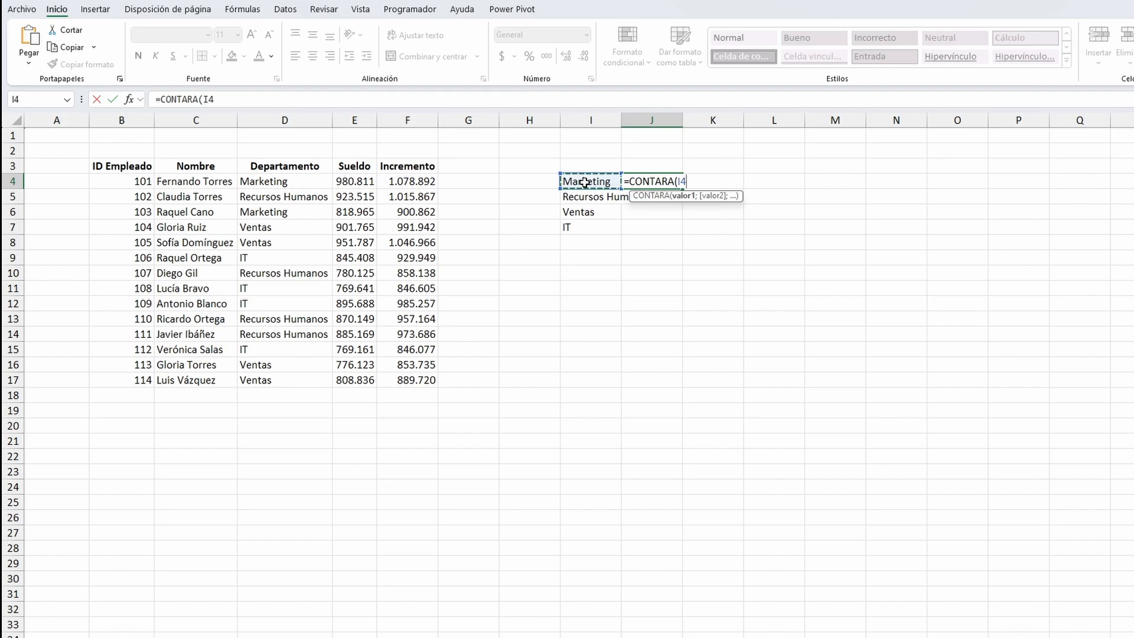
type("#")
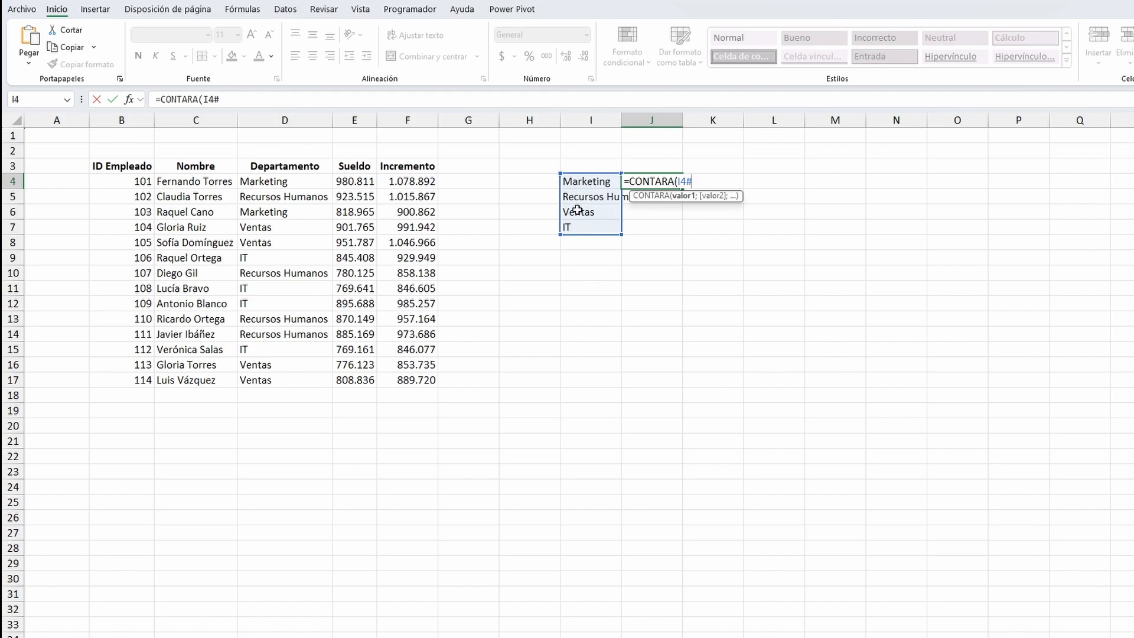
type(")")
key("Return")
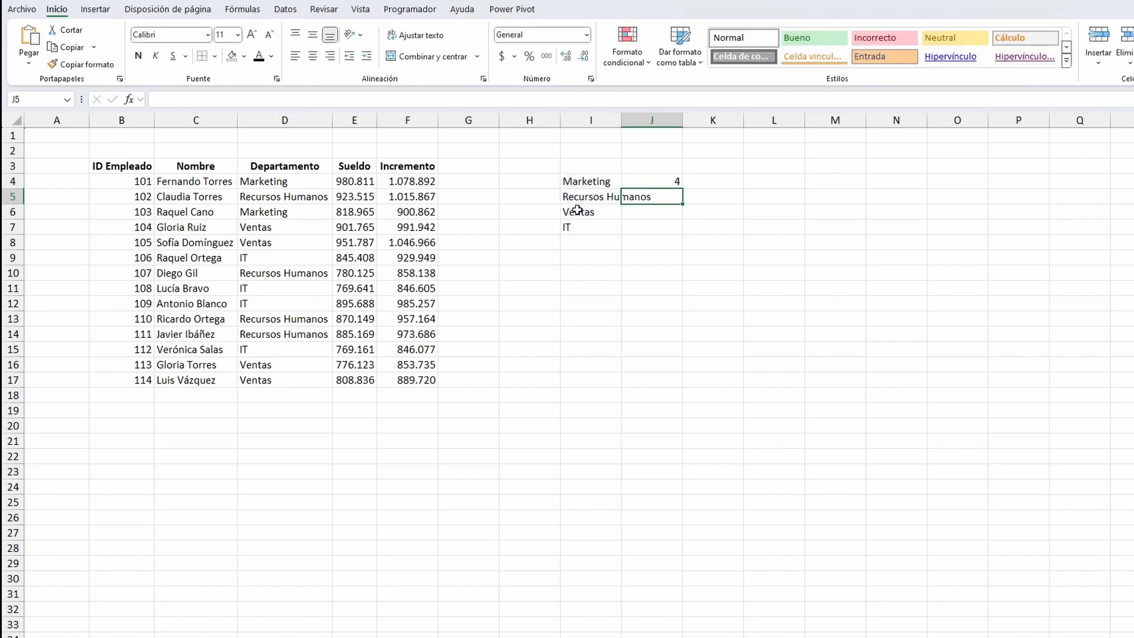
- Enter =CONTARA(I4:I7) in J6 to count the same departments with a fixed range
key("Down")
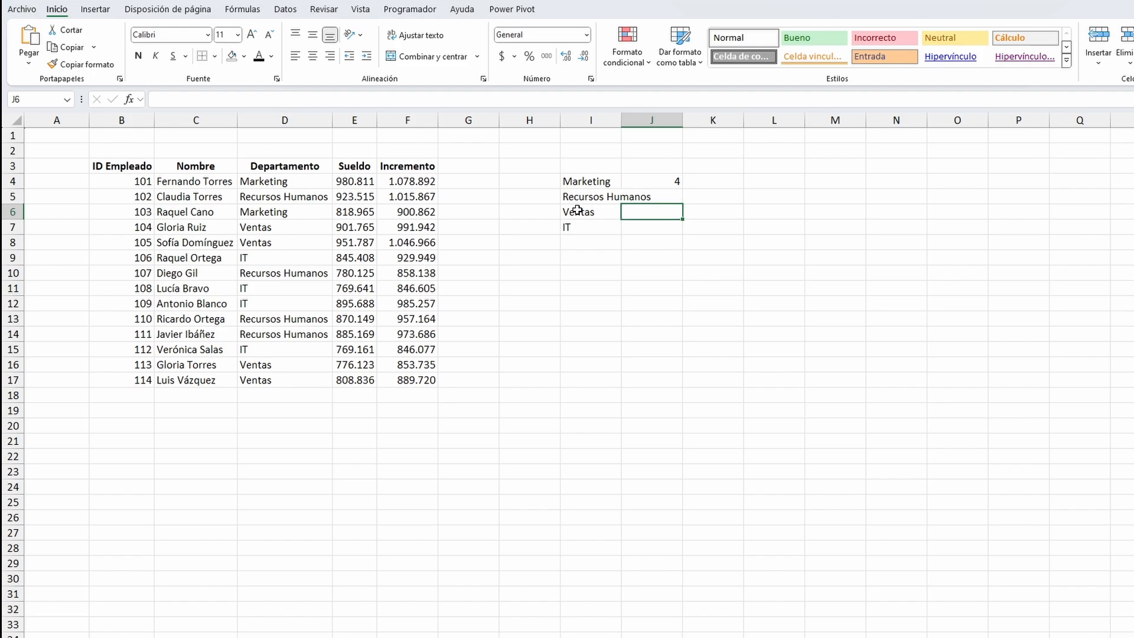
type("=")
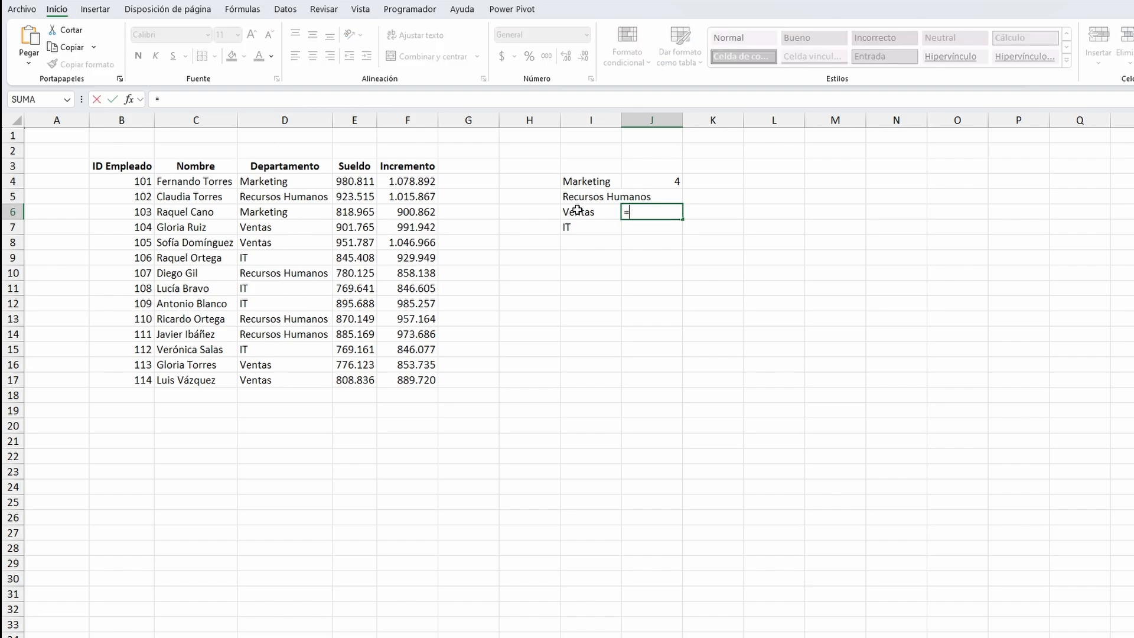
type("contara")
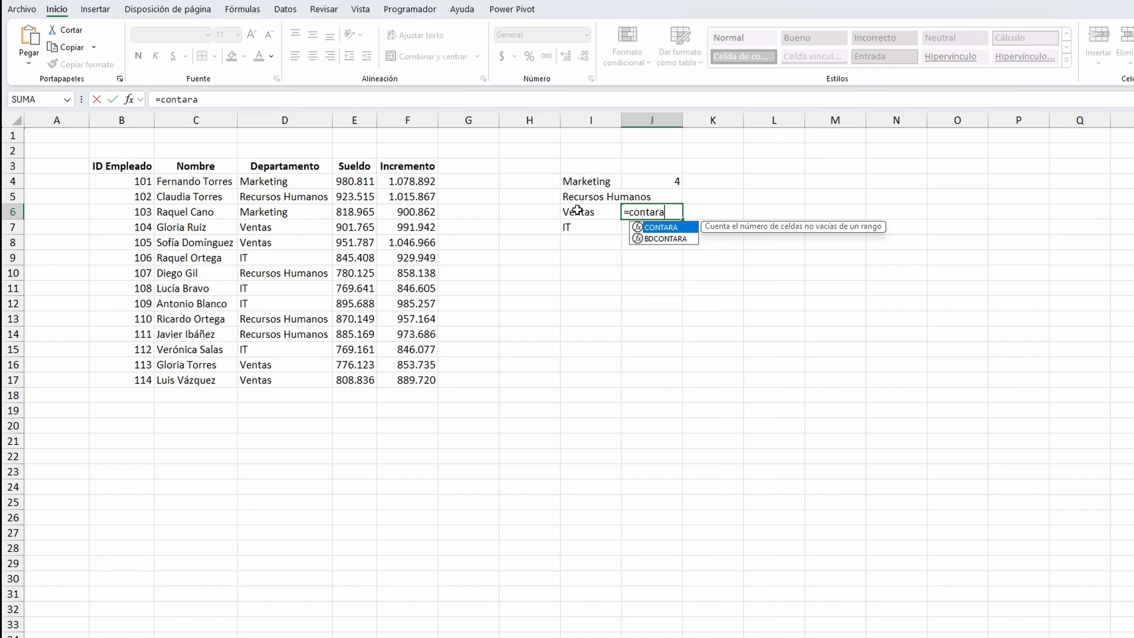
key("Tab")
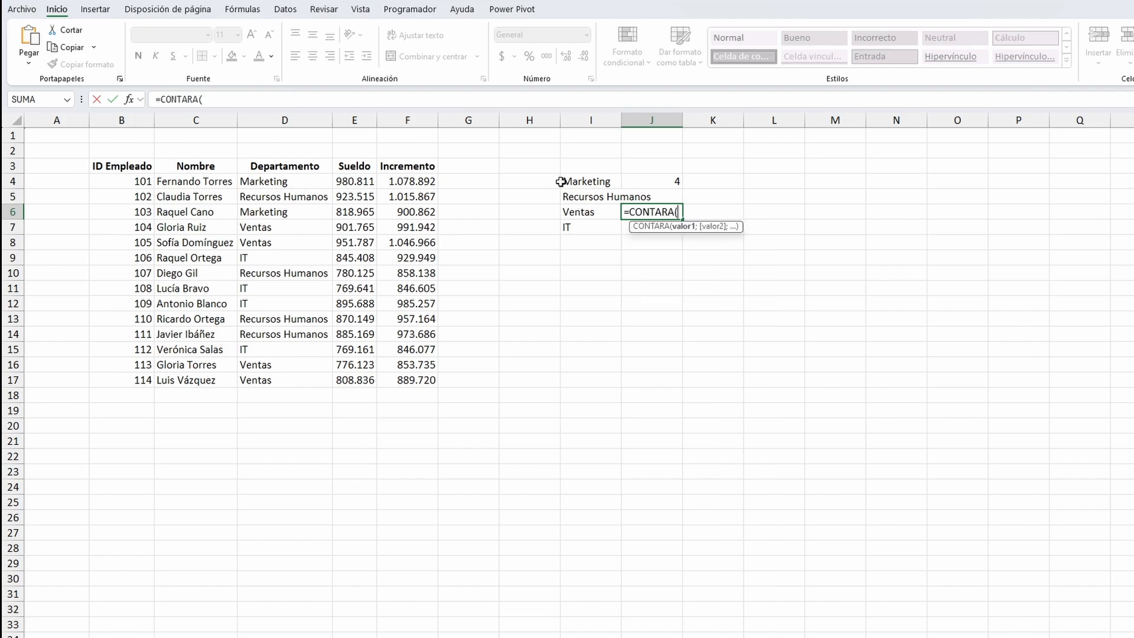
left_click(584, 182)
type(":")
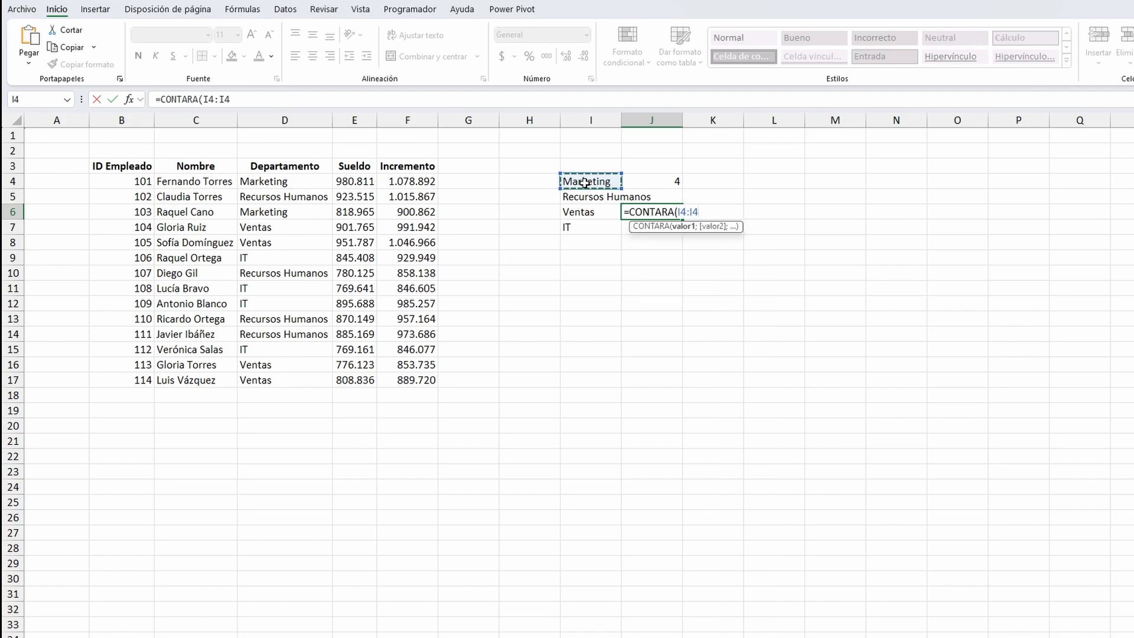
type("I")
key("BackSpace")
key("BackSpace")
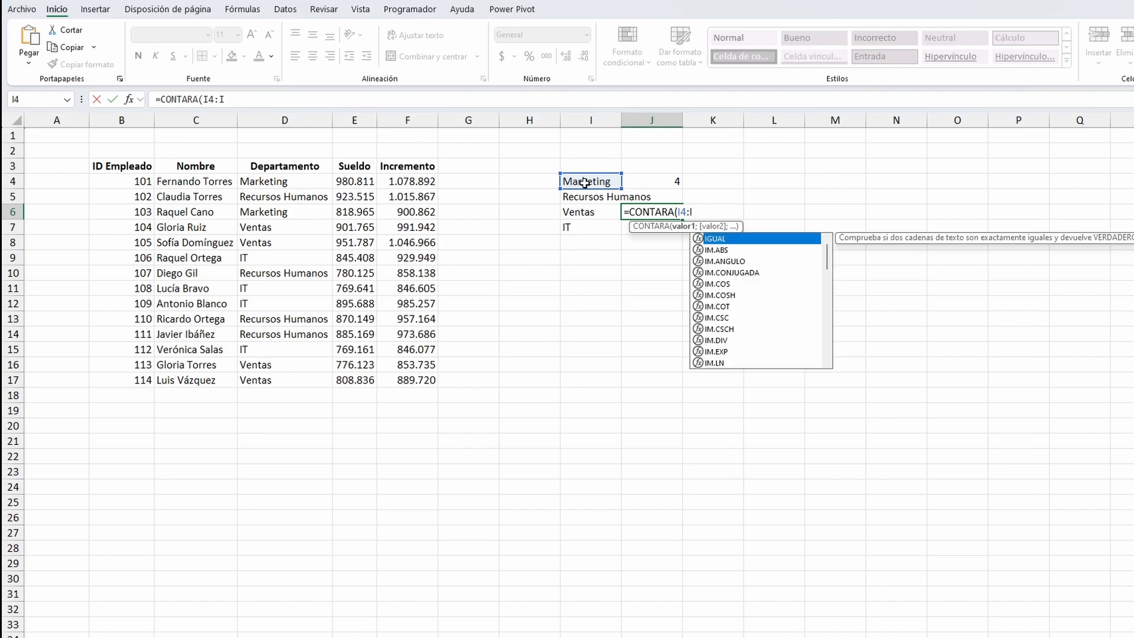
type("7)")
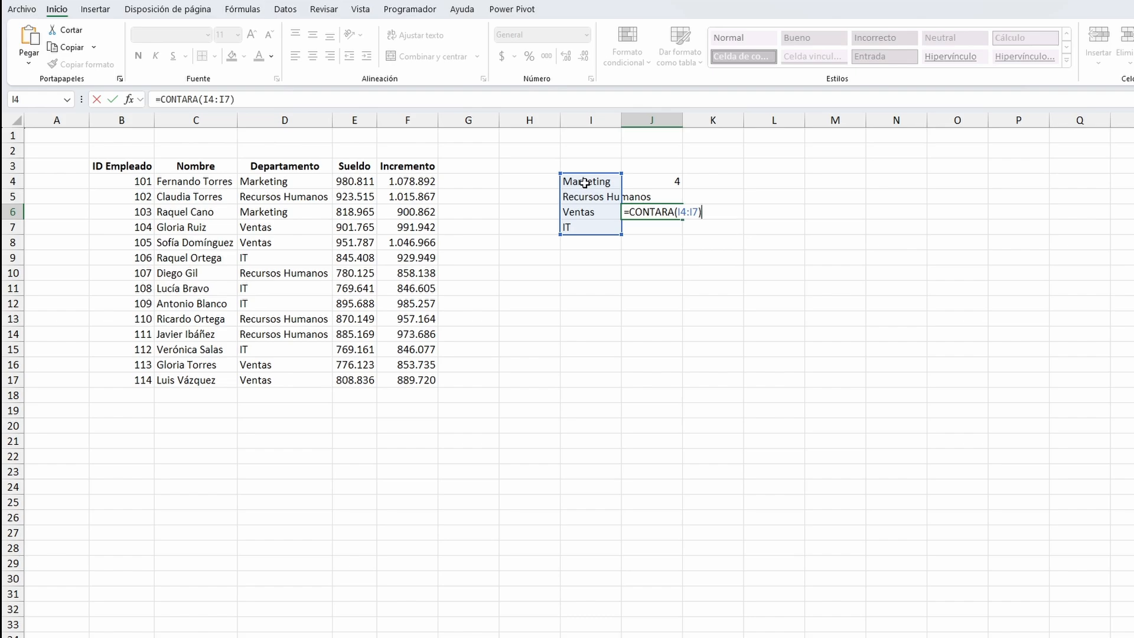
key("Return")
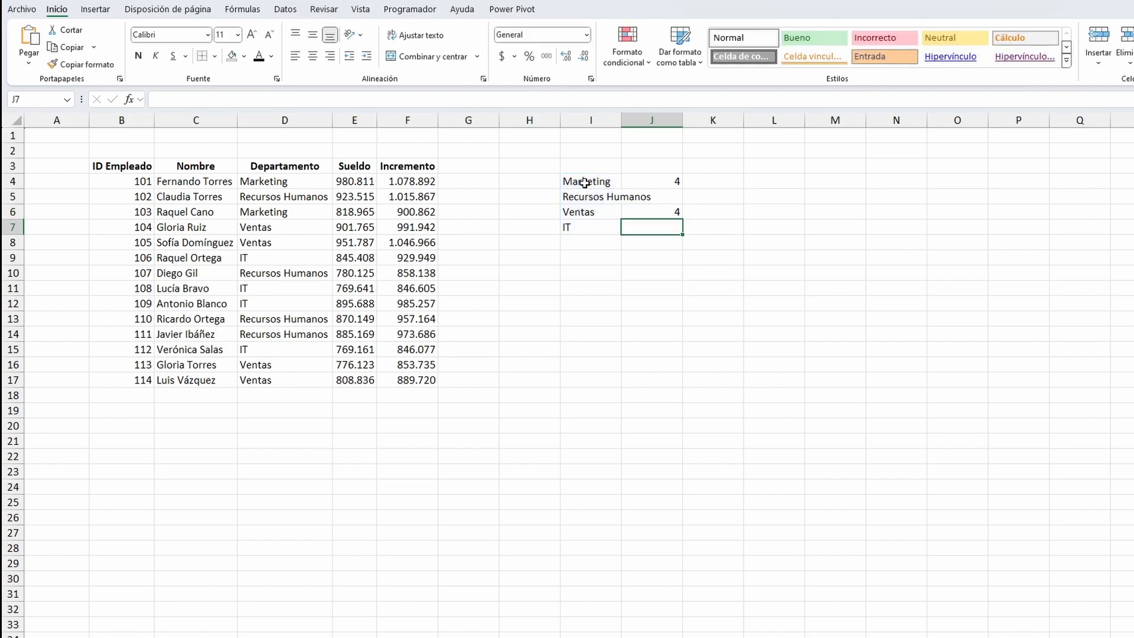
- Compare the formulas in J4 and J6, and select the department in D12
key("Up")
key("Up")
key("Up")
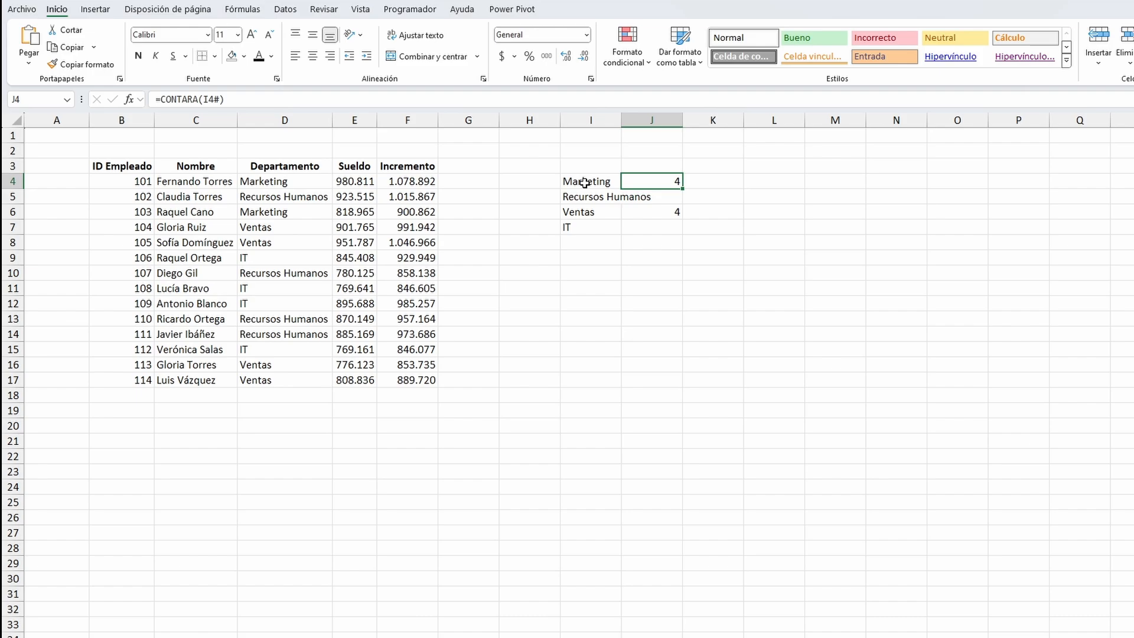
key("Down")
key("Down")
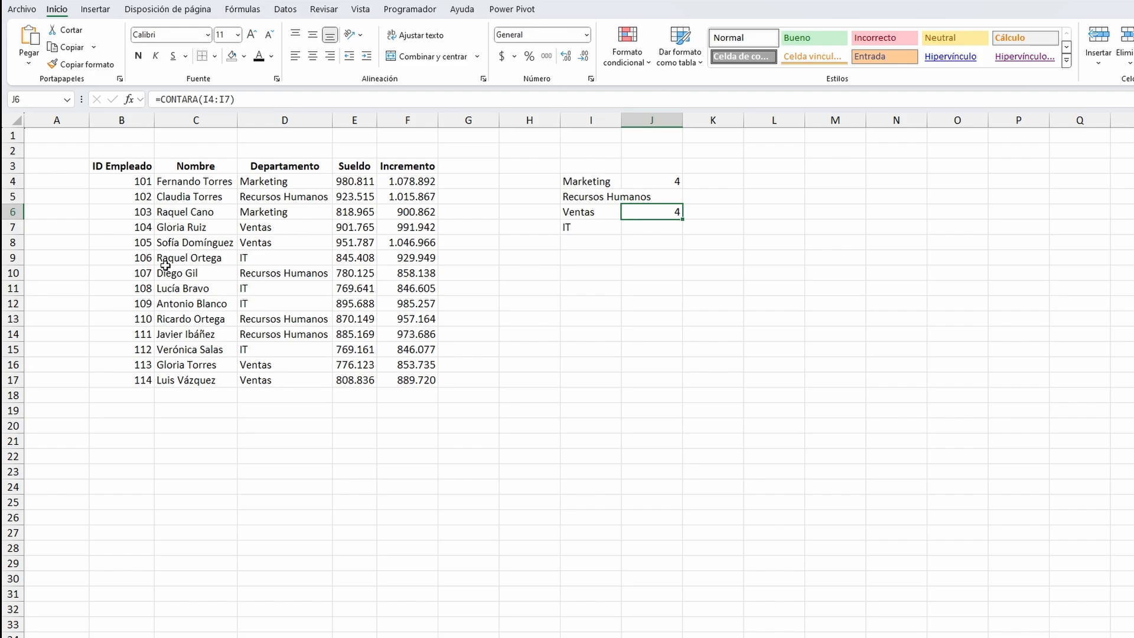
left_click(266, 303)
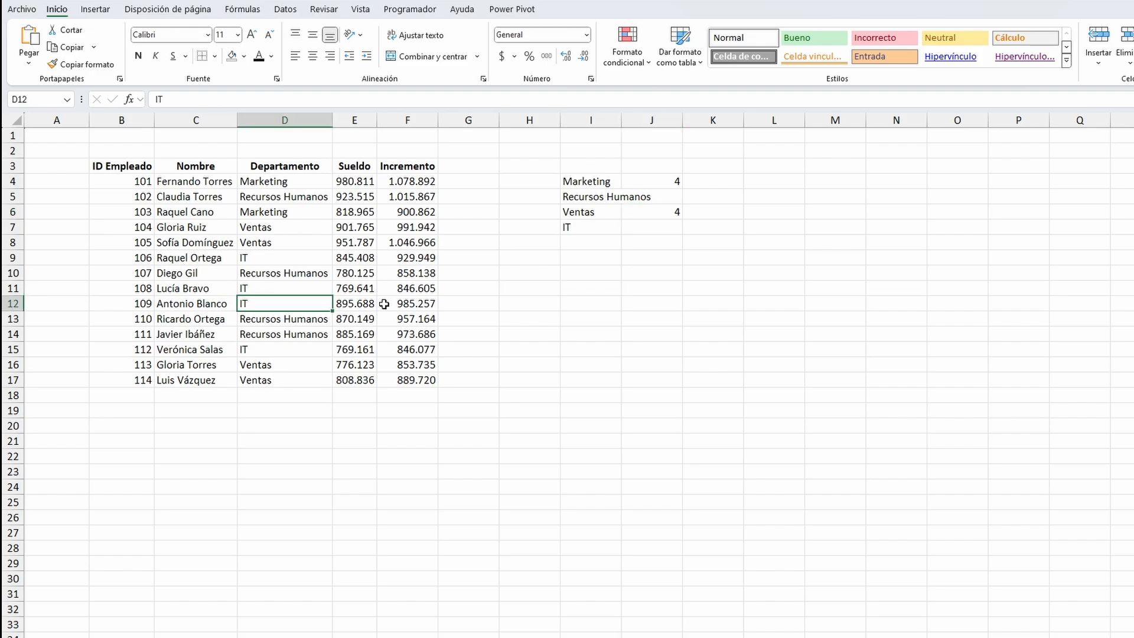
- Change the department in D12 to Comex
type("Comex")
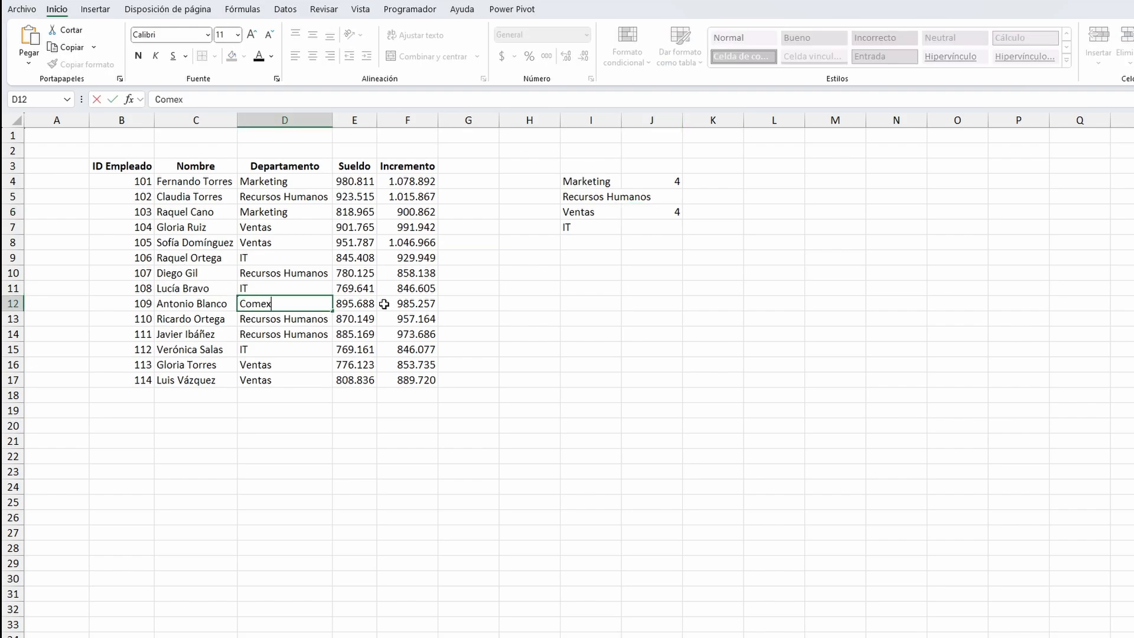
key("Return")
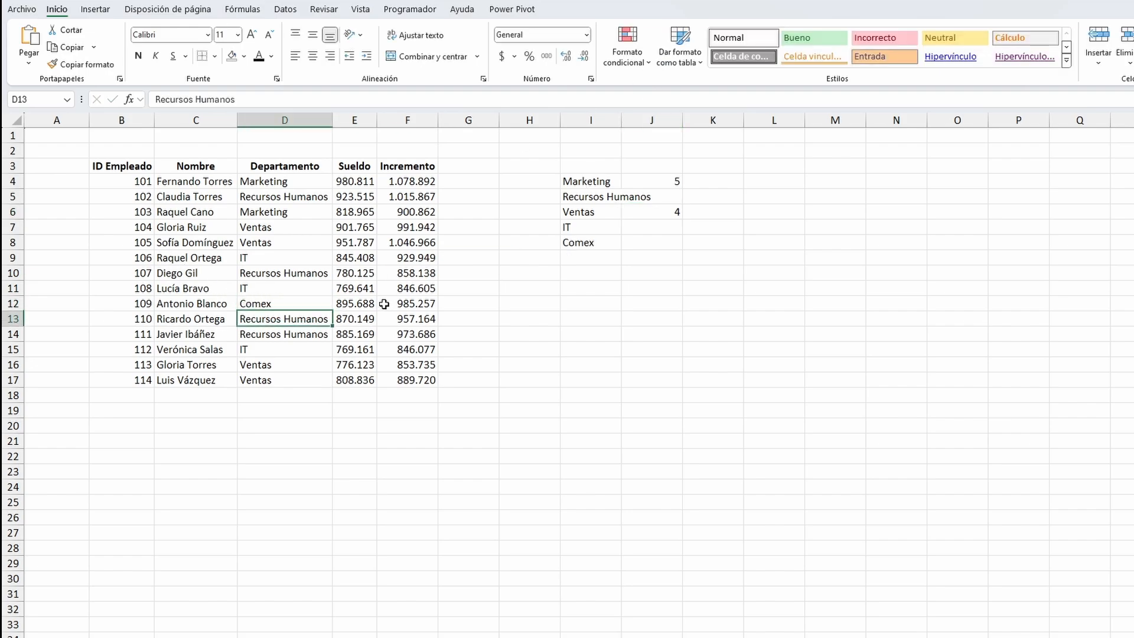
- Examine which department cells the formulas in J4 and J6 reference
left_click(666, 180)
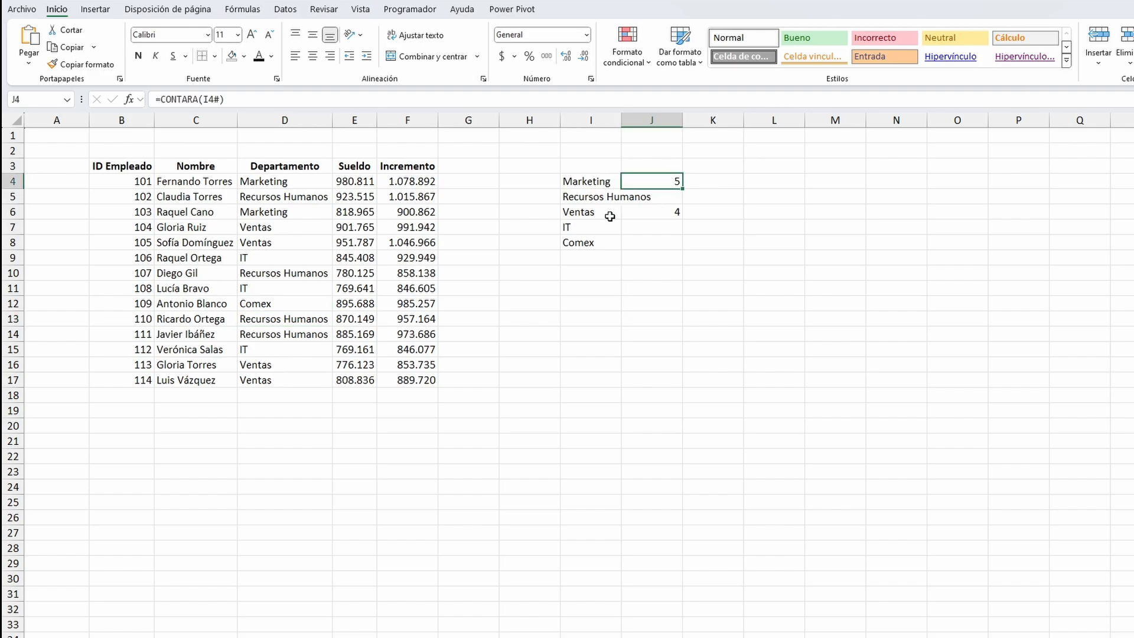
left_click(258, 99)
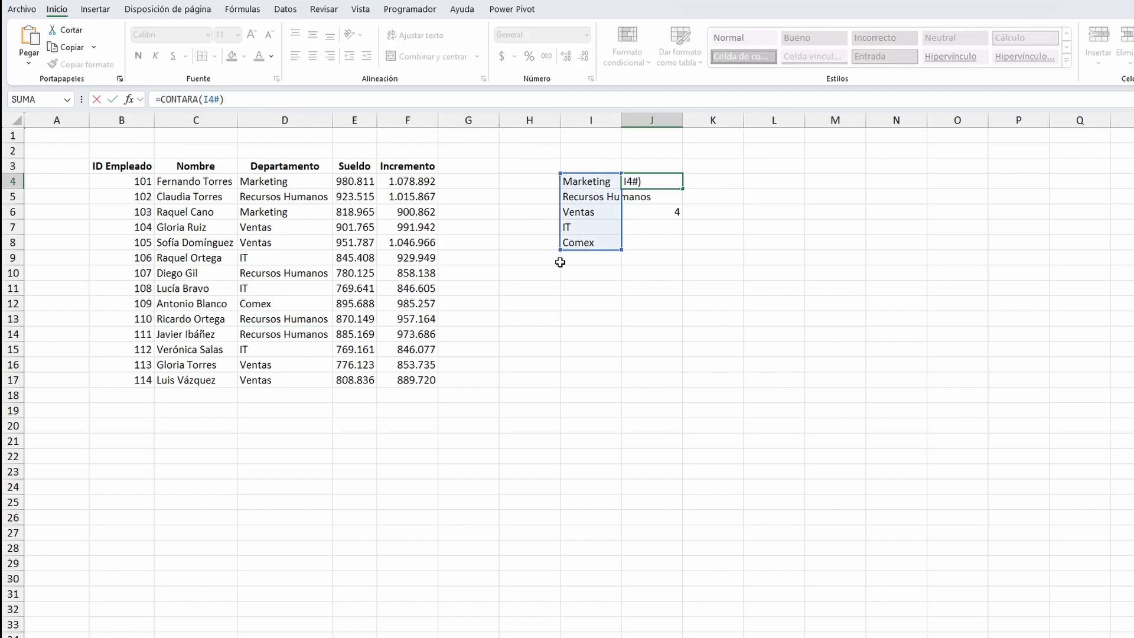
key("ctrl+Return")
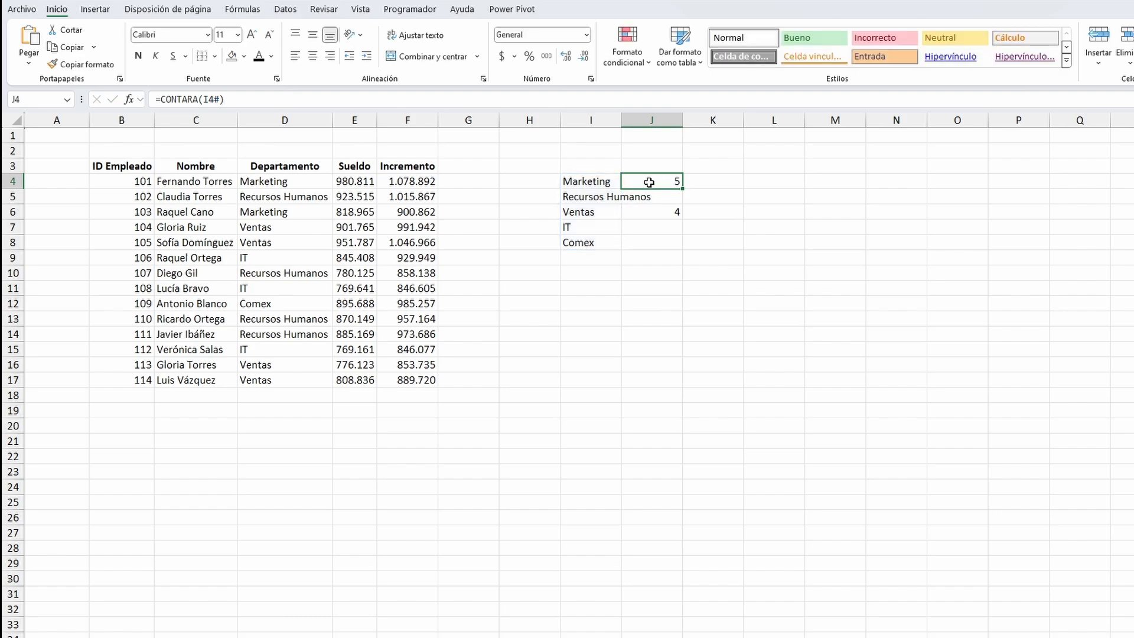
left_click(663, 216)
left_click(257, 100)
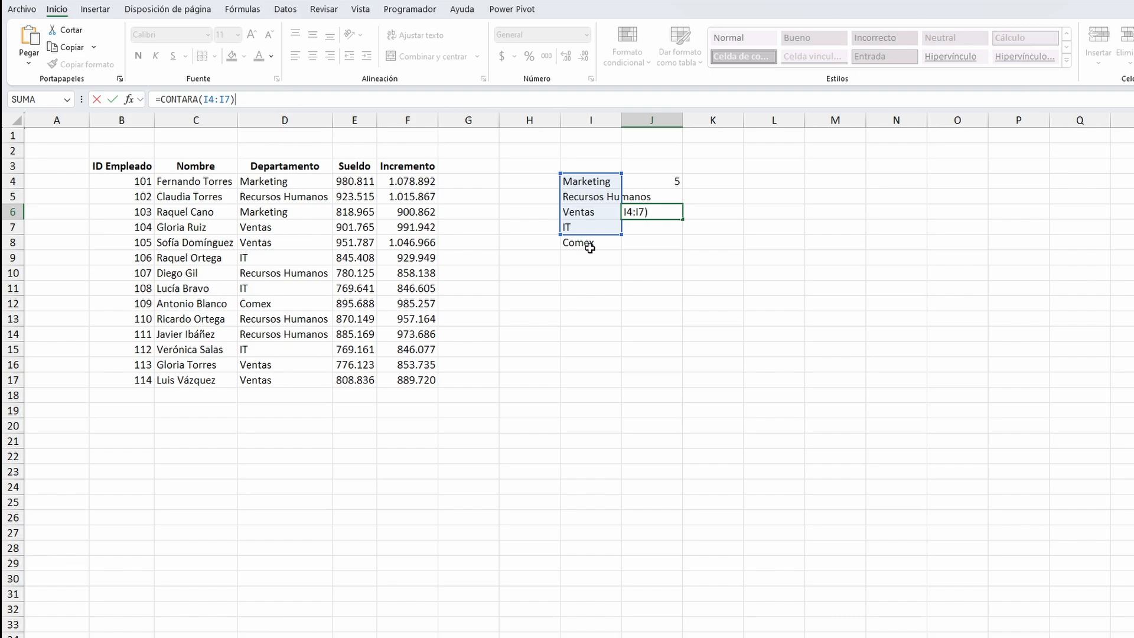
key("ctrl+Return")
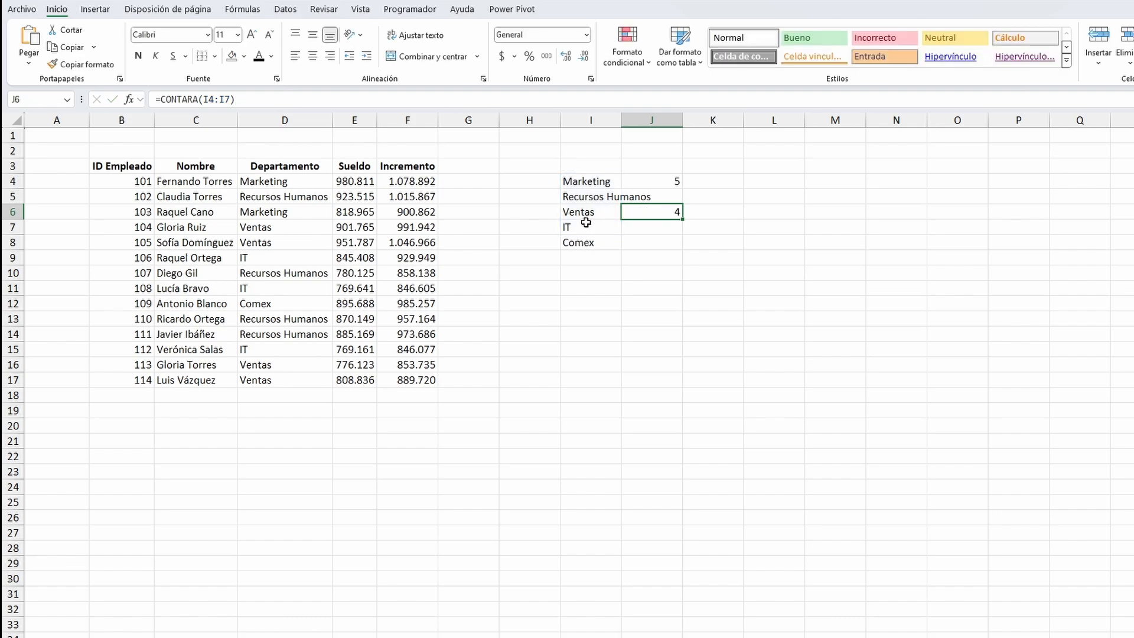
- Rewrite the formula in J6 as a CONTARA count of the whole department list, using the spilled range reference I4#
key("F2")
key("BackSpace")
key("BackSpace")
key("BackSpace")
key("BackSpace")
key("BackSpace")
key("BackSpace")
key("BackSpace")
key("BackSpace")
key("BackSpace")
key("BackSpace")
key("BackSpace")
key("BackSpace")
key("BackSpace")
key("BackSpace")
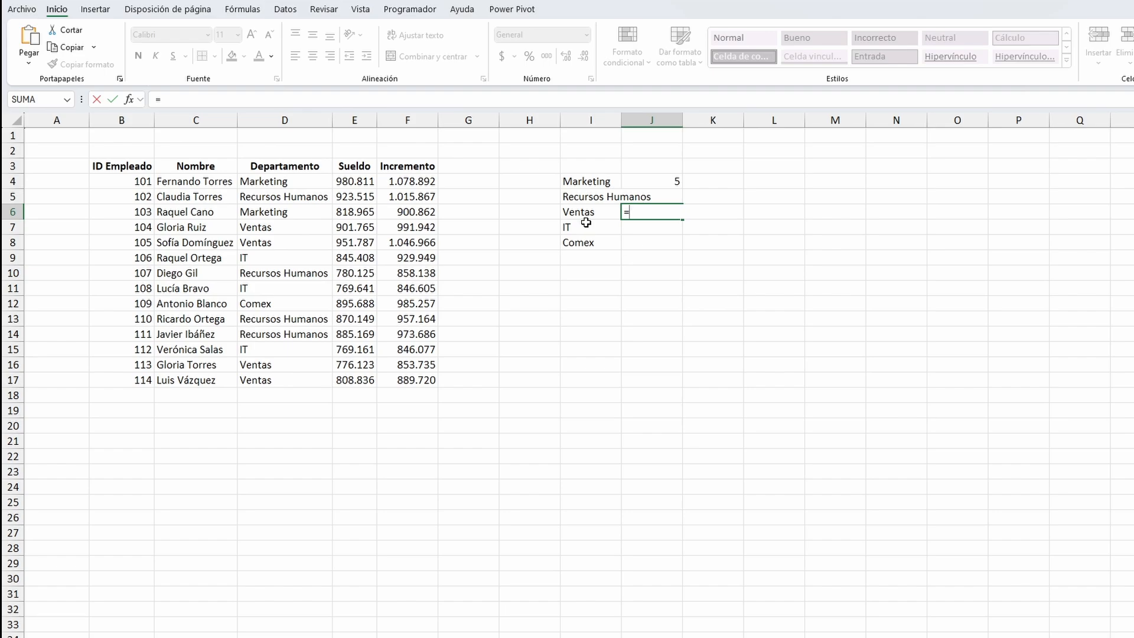
type("contars")
key("BackSpace")
type("a")
key("Tab")
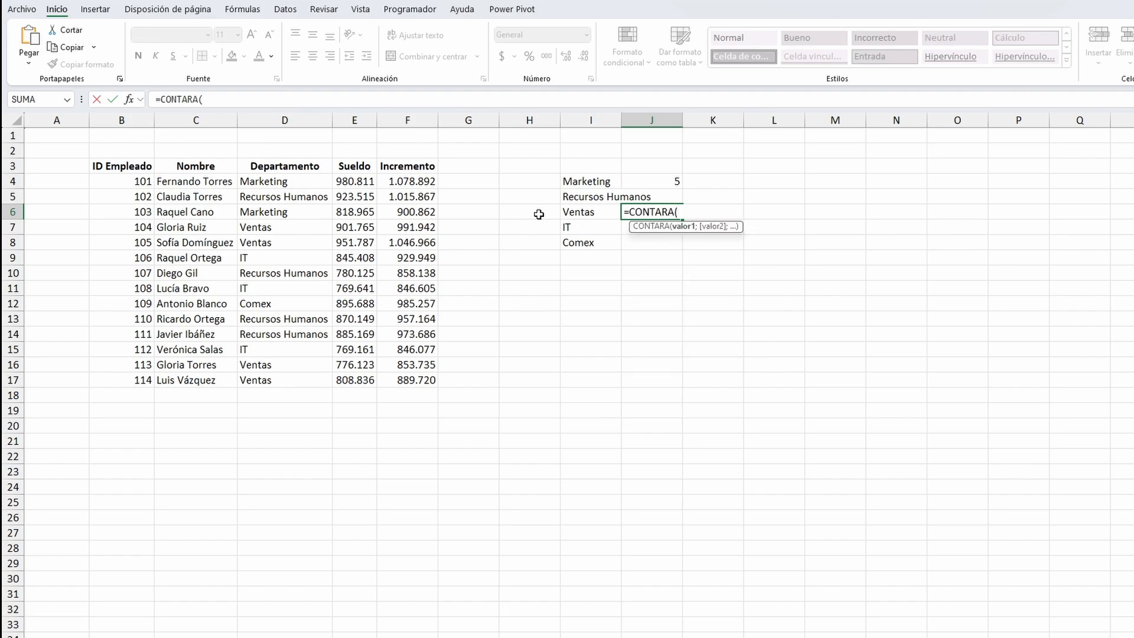
left_click_drag(591, 183, 585, 219)
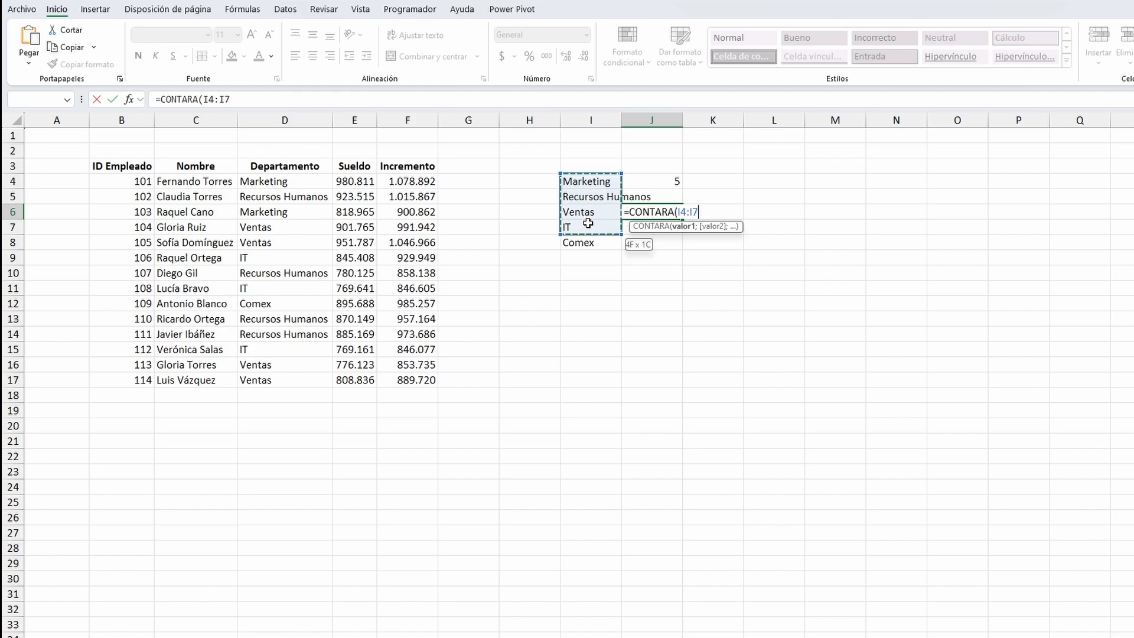
left_click_drag(589, 232, 589, 239)
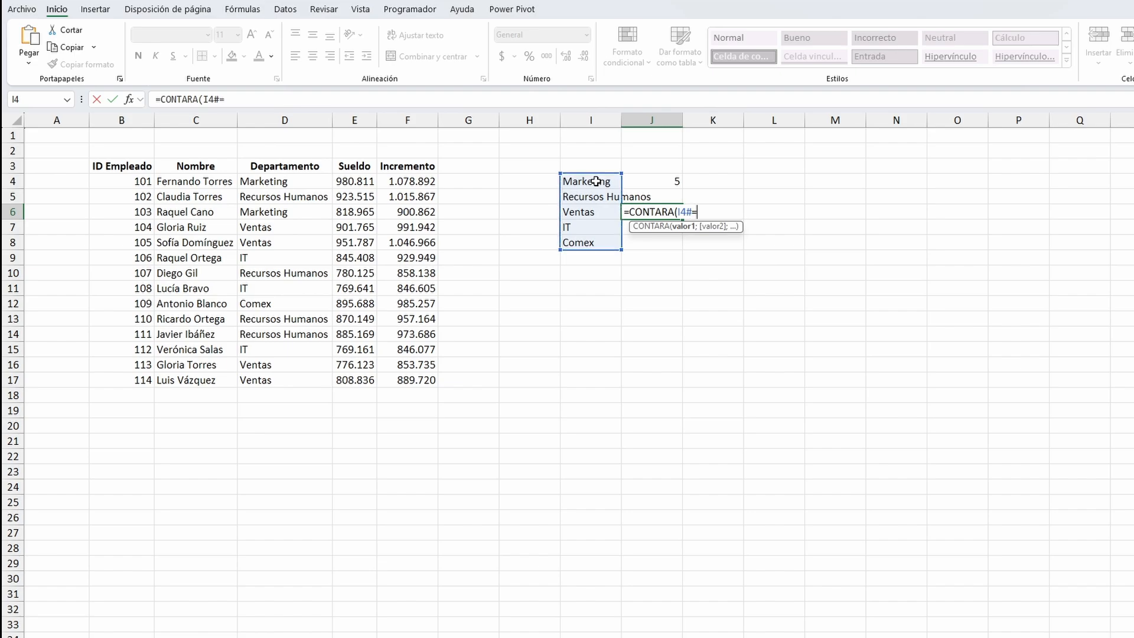
key("Return")
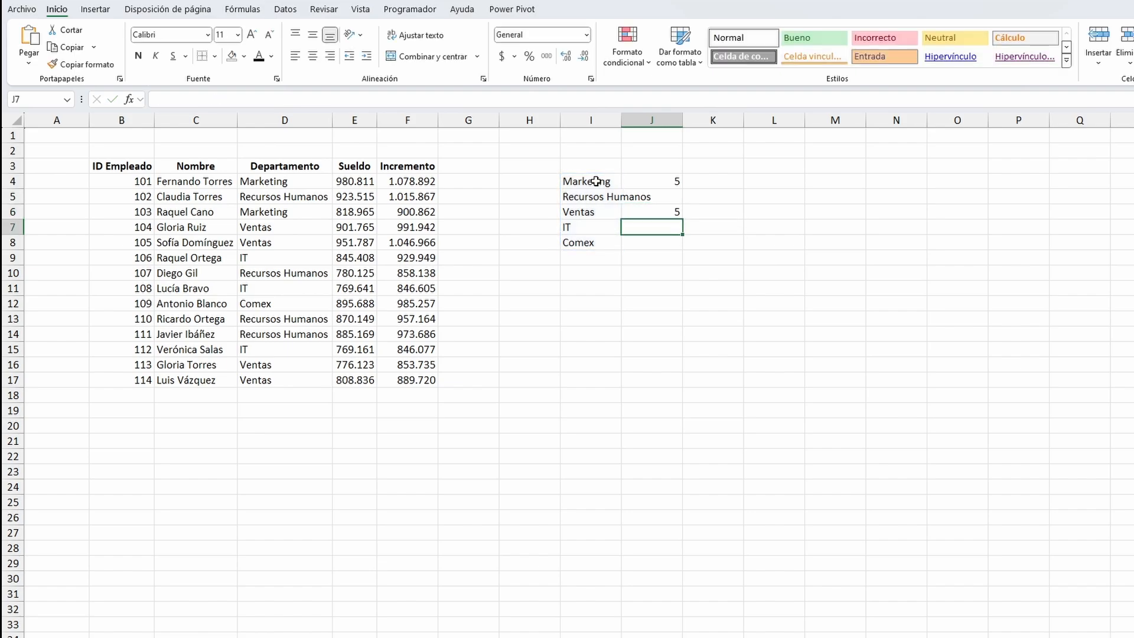
- Switch to the next worksheet and look over its longer employee table
key("ctrl+Page_Down")
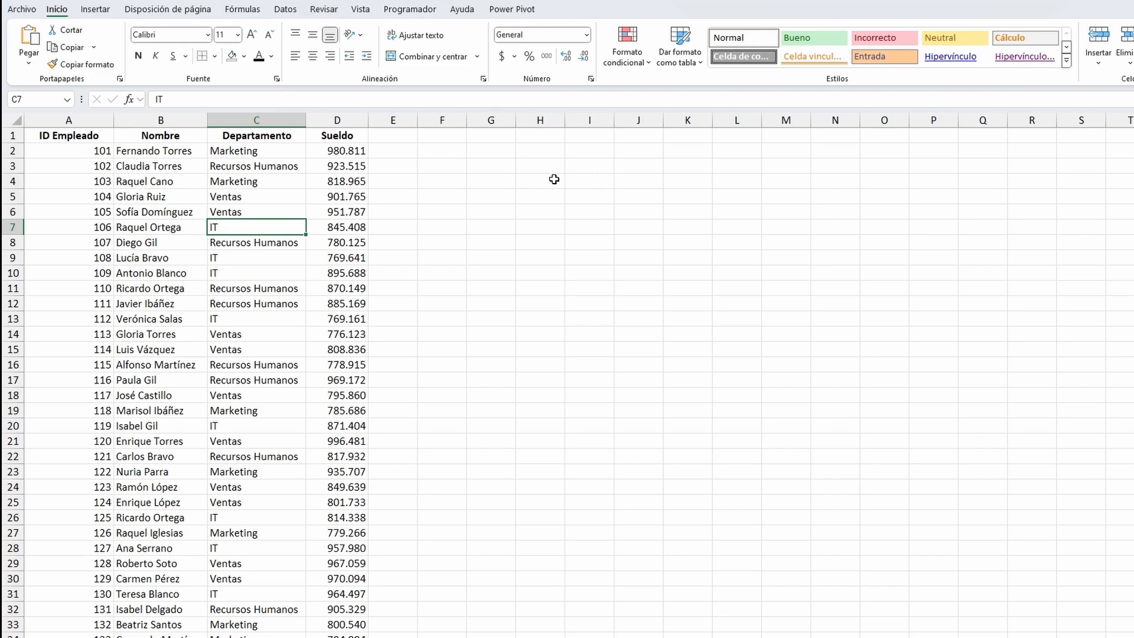
left_click(526, 184)
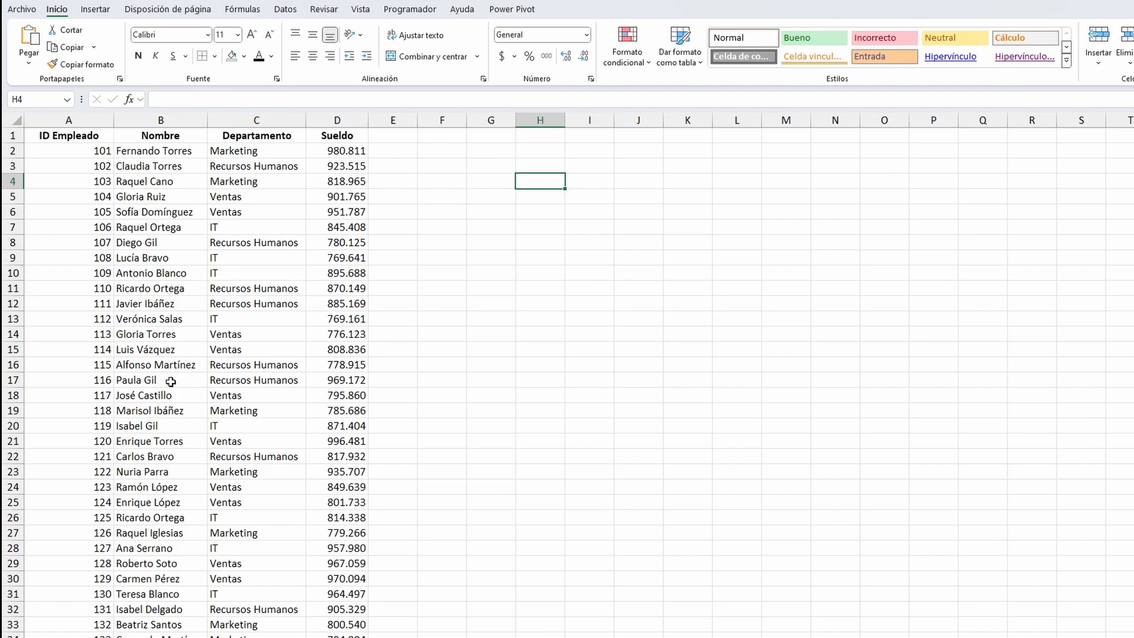
scroll(171, 384, "down", 4)
scroll(170, 387, "up", 4)
- Enter the labels Departamento, Sueldo mínimo and Sueldo máximo in cells H3 to H5
left_click(541, 167)
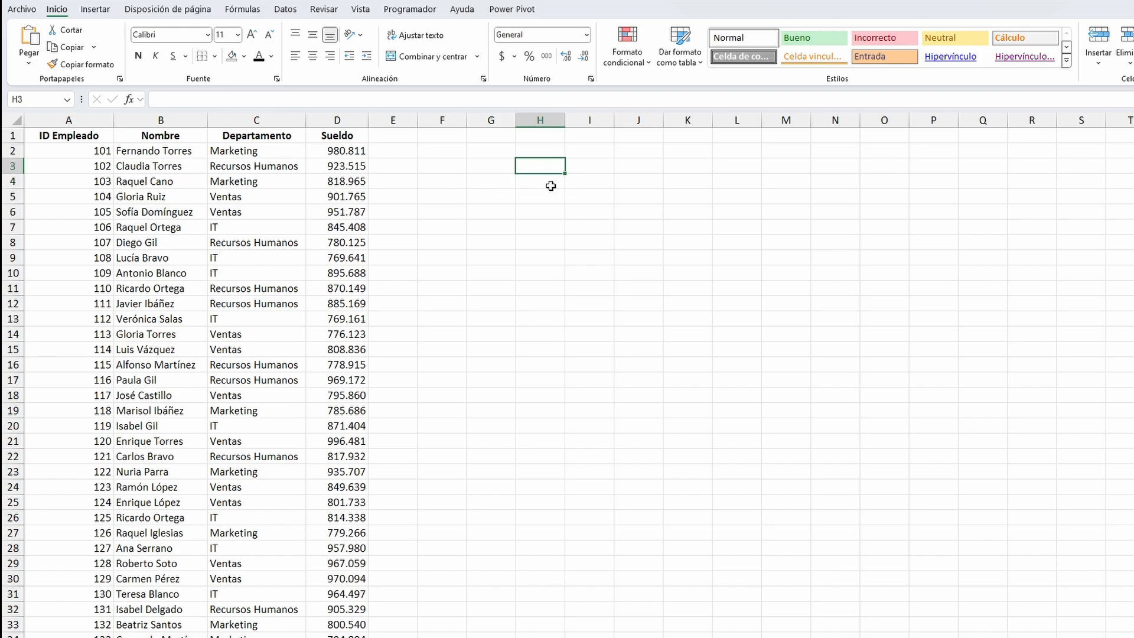
type("Departamento")
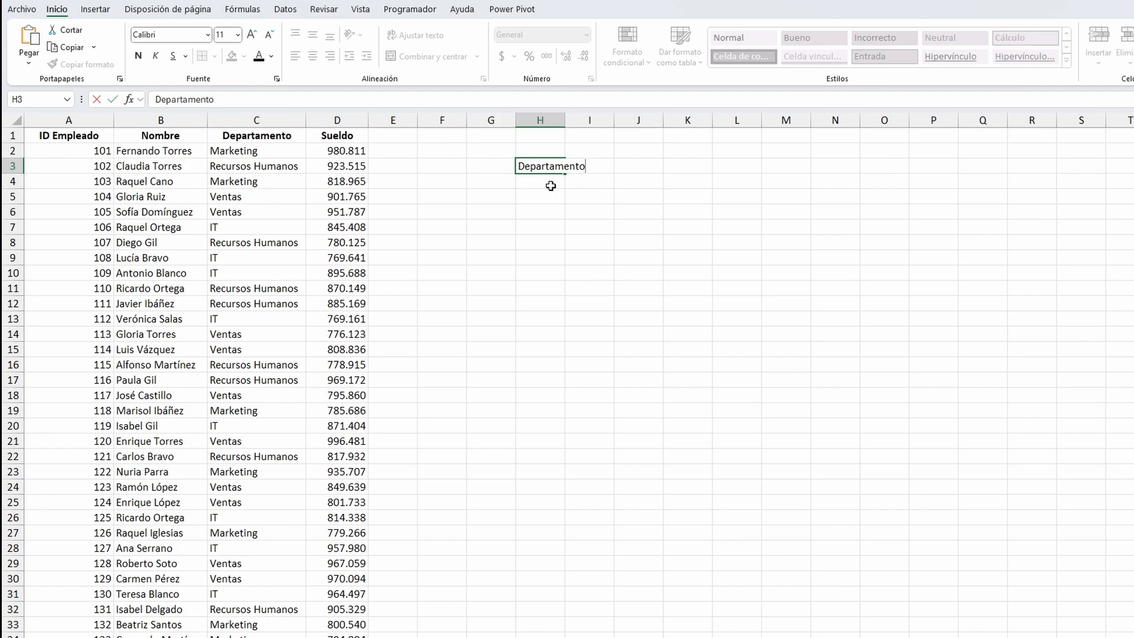
key("Return")
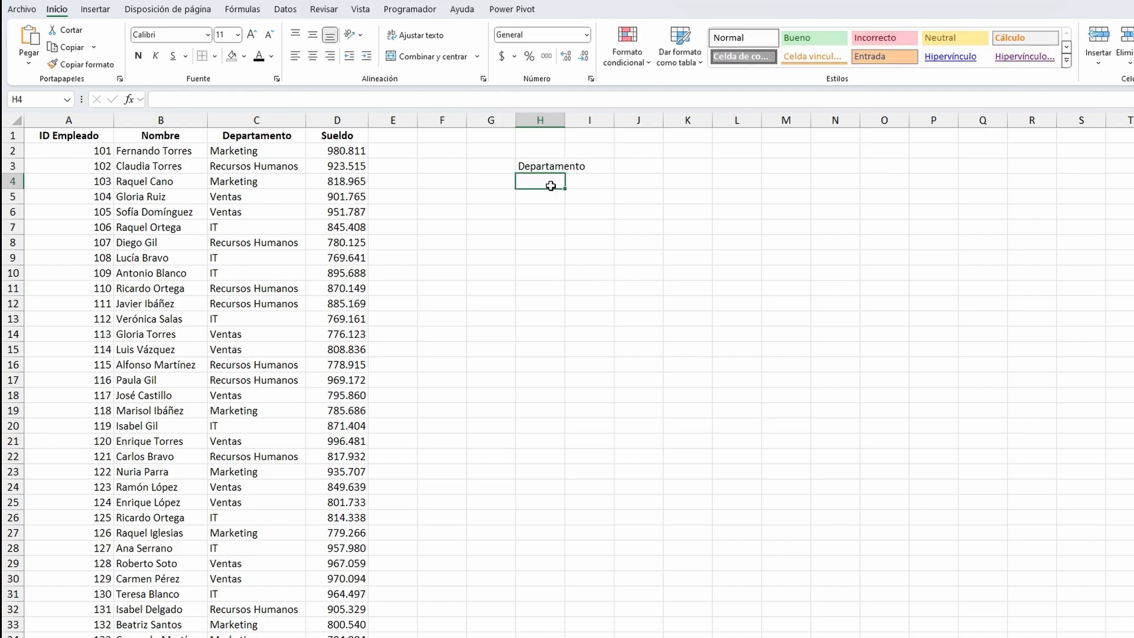
type("Sueld")
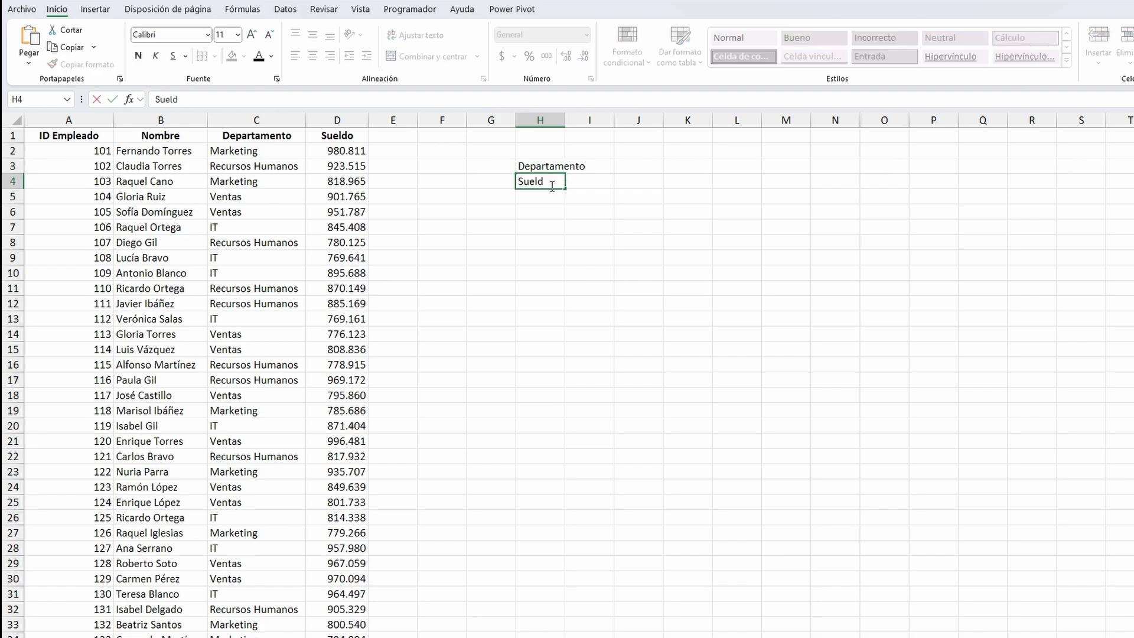
type("o mínimo")
key("Return")
type("Sueldo máximo")
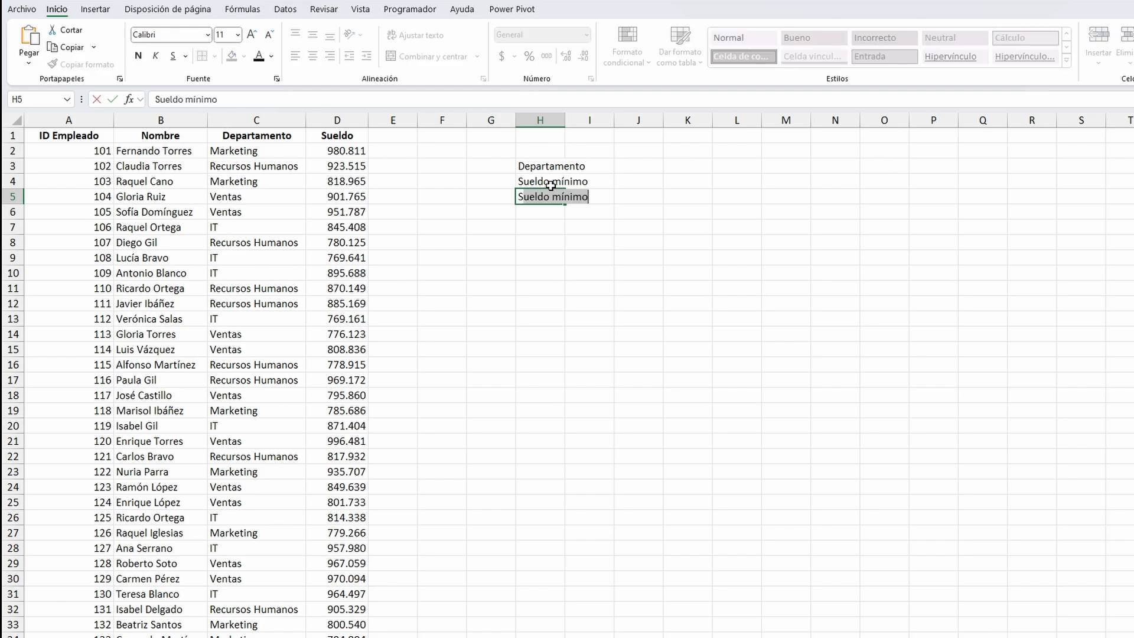
key("Return")
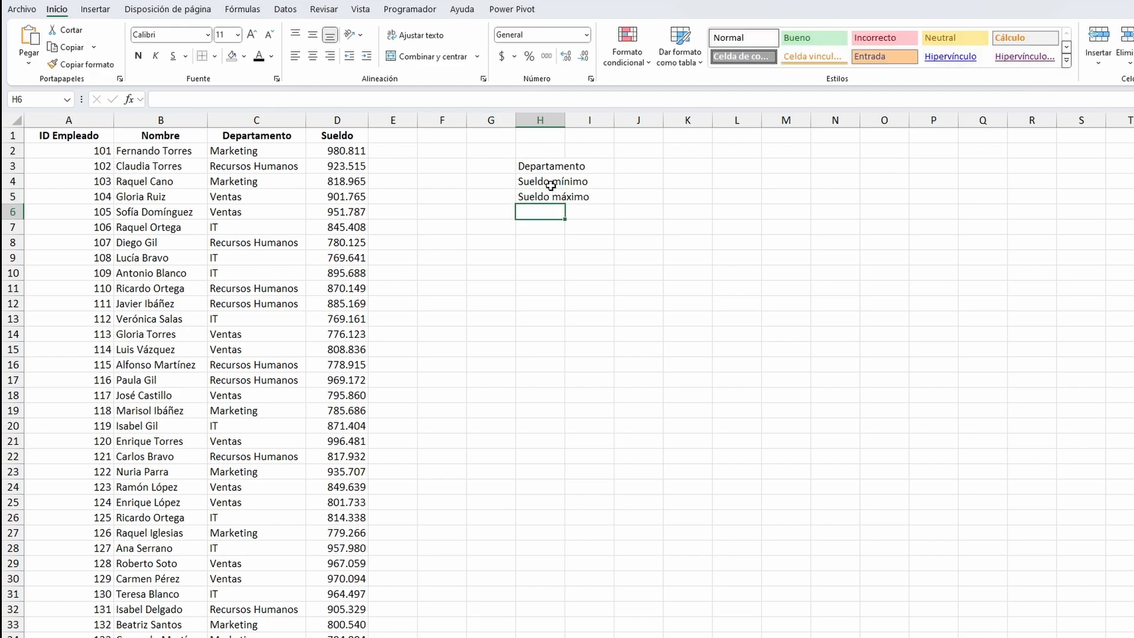
- Add the labels Sueldo promedio in H6 and Cantidad personas in H7
type("Sueldo p")
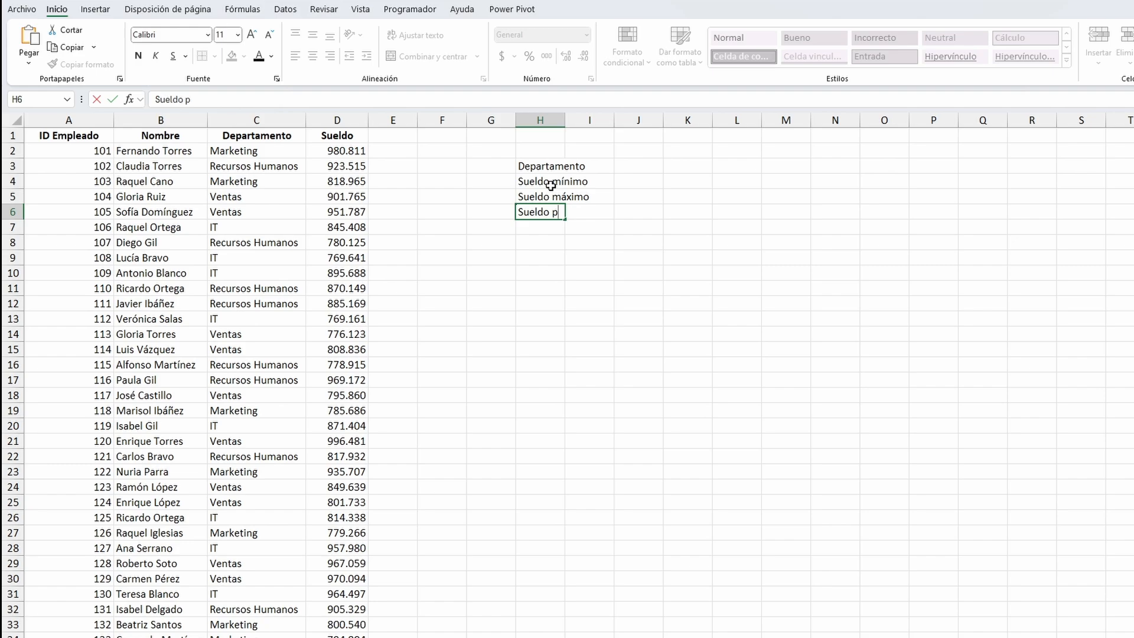
type("romedio")
key("Return")
type("C")
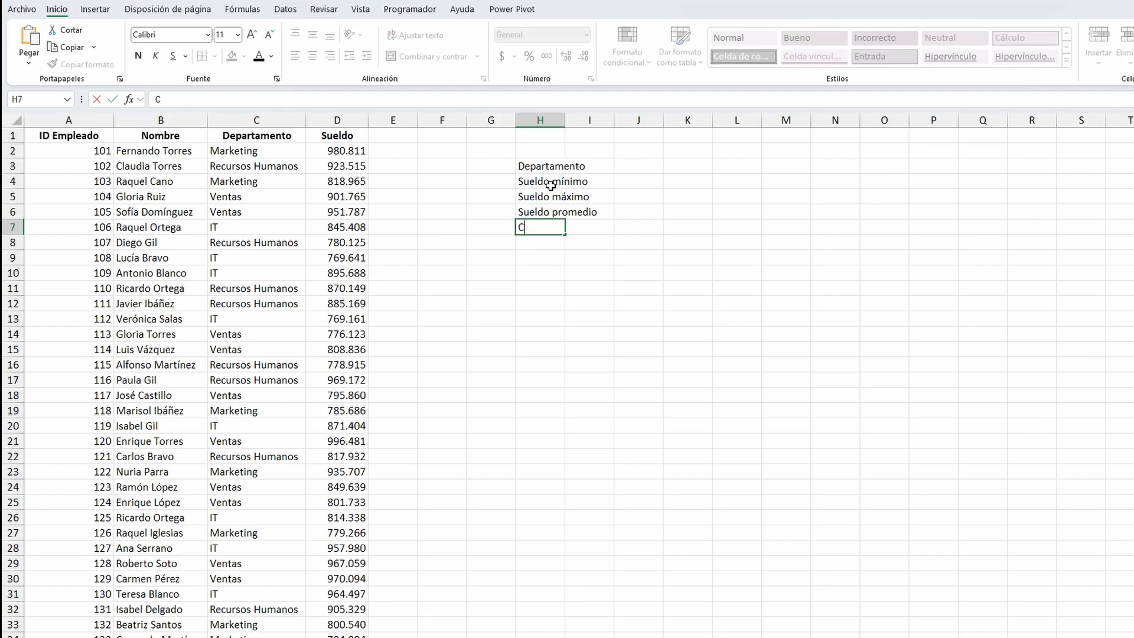
type("antidad person")
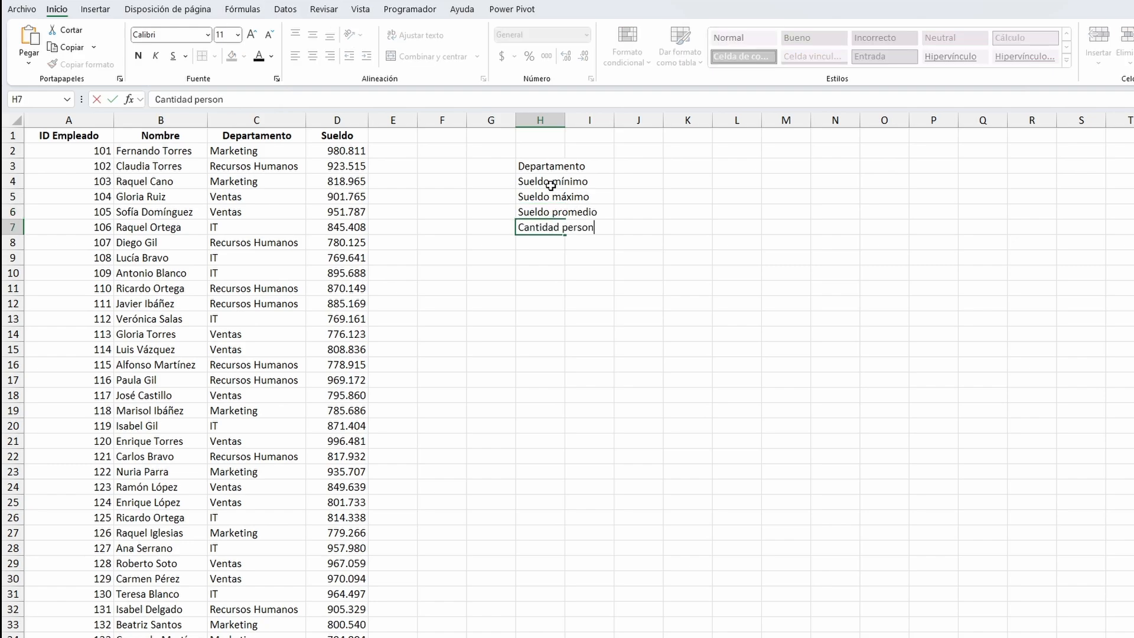
type("as")
key("Return")
key("Return")
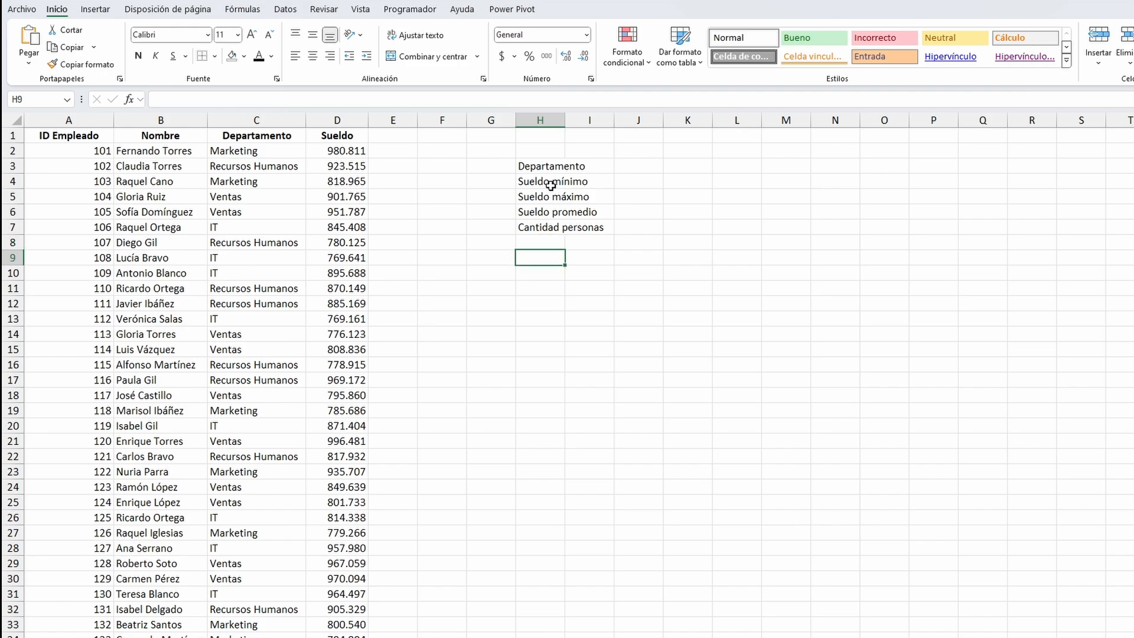
key("Return")
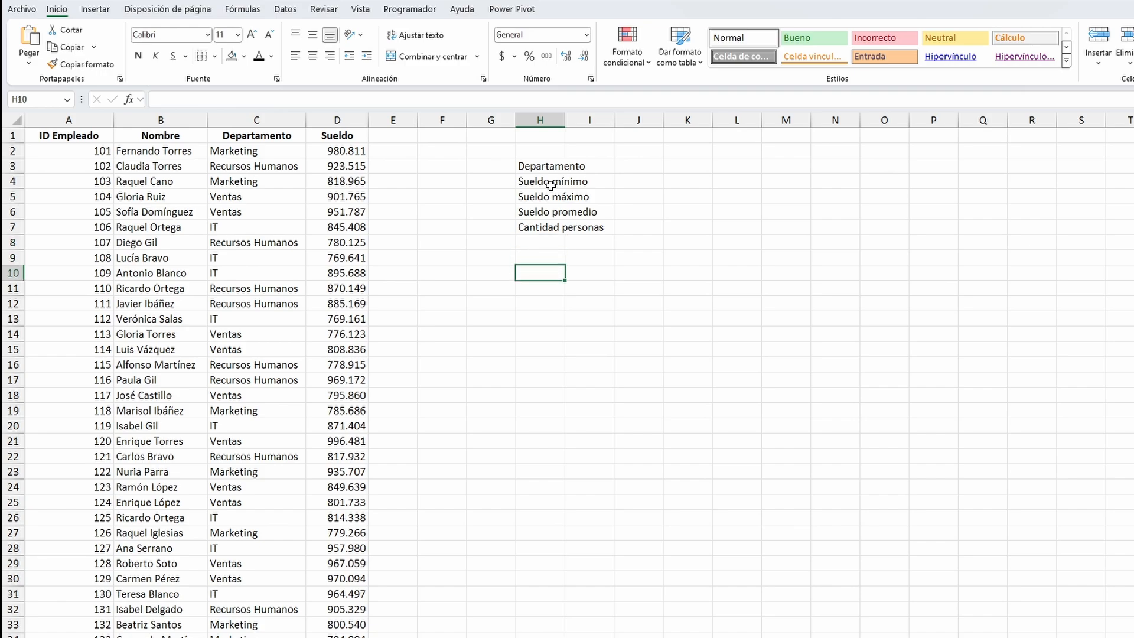
- Copy the Nombre, Departamento and Sueldo headers to H10:J10 and autofit the widths of columns H to J
left_click_drag(155, 135, 322, 136)
key("ctrl+c")
left_click(544, 272)
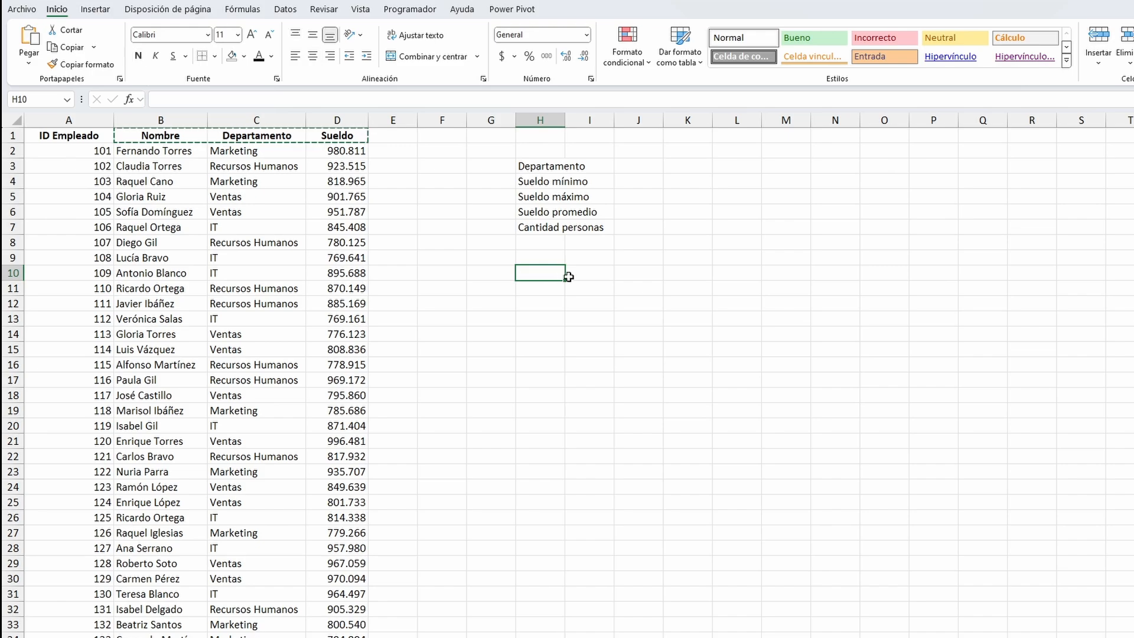
key("ctrl+v")
key("Escape")
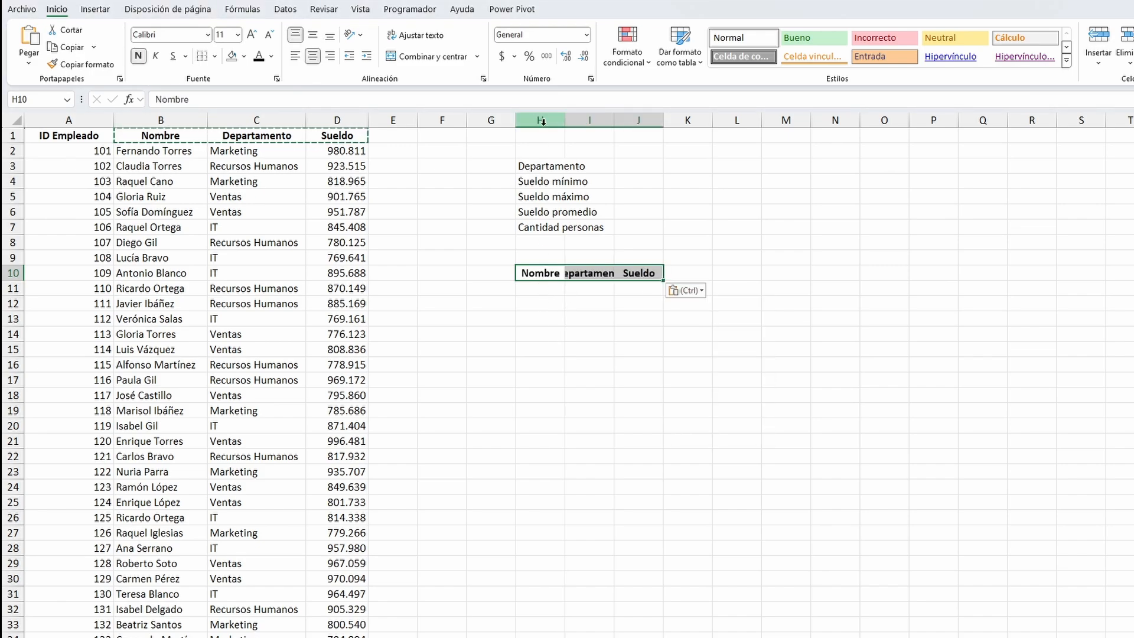
left_click_drag(540, 120, 664, 118)
double_click(663, 119)
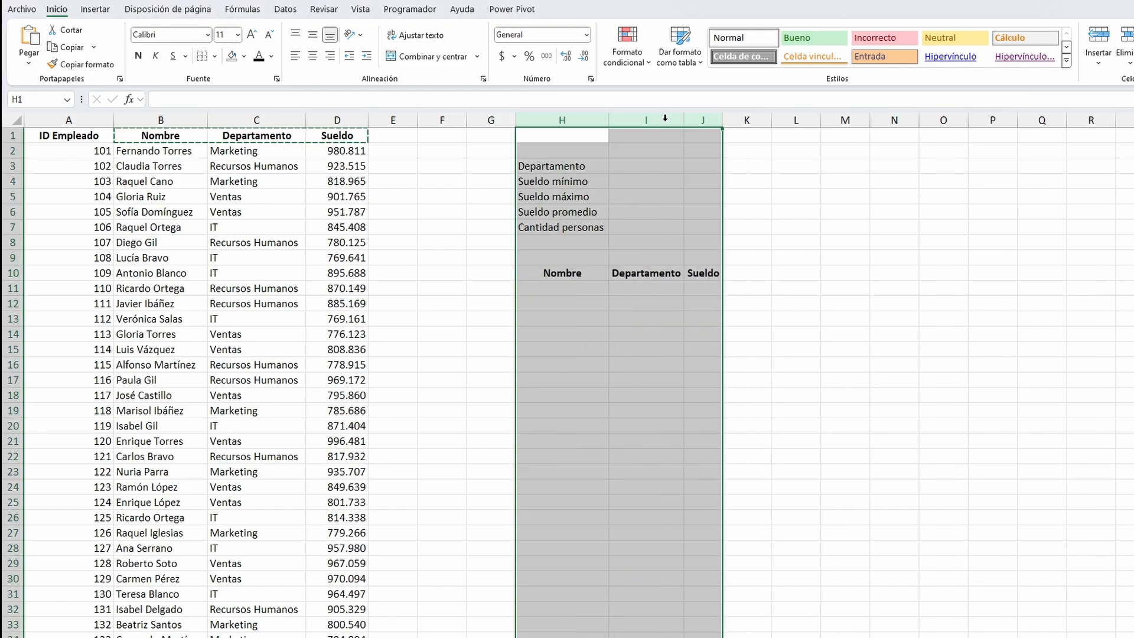
- Start a FILTRAR formula in cell H11 with the absolute range $B$1:$D$51 as its array
left_click(573, 293)
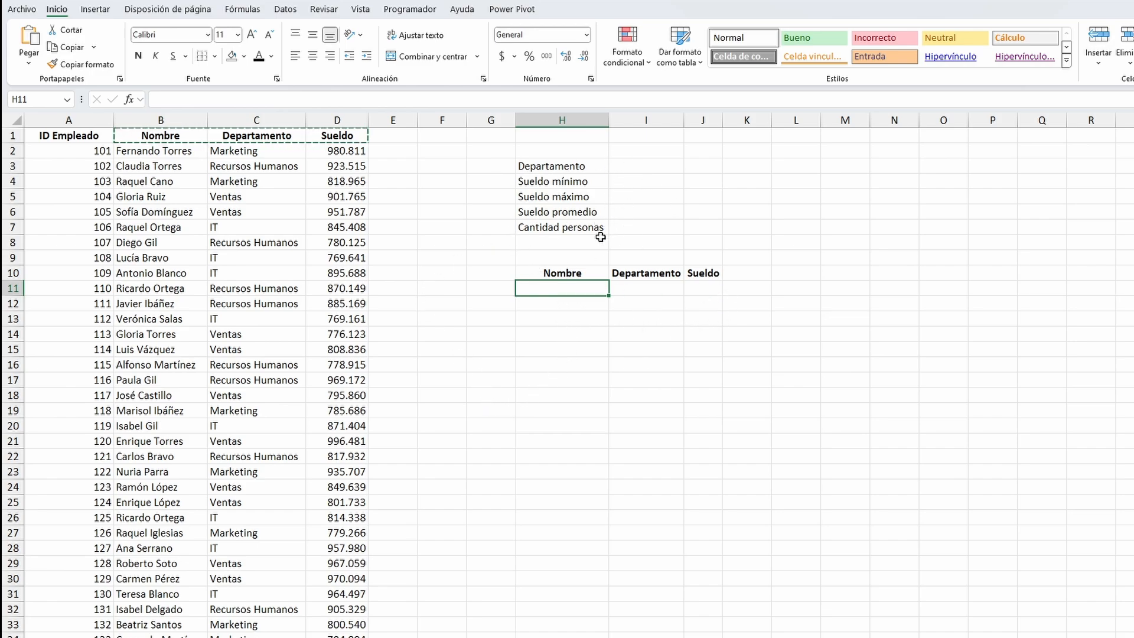
key("Escape")
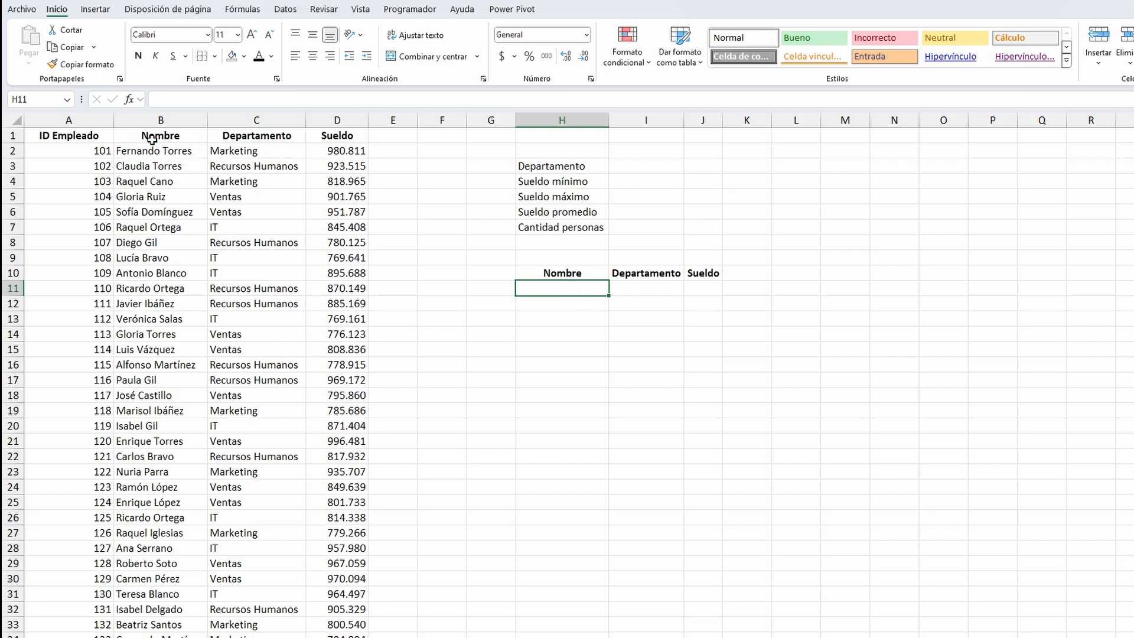
type("=FILTRA")
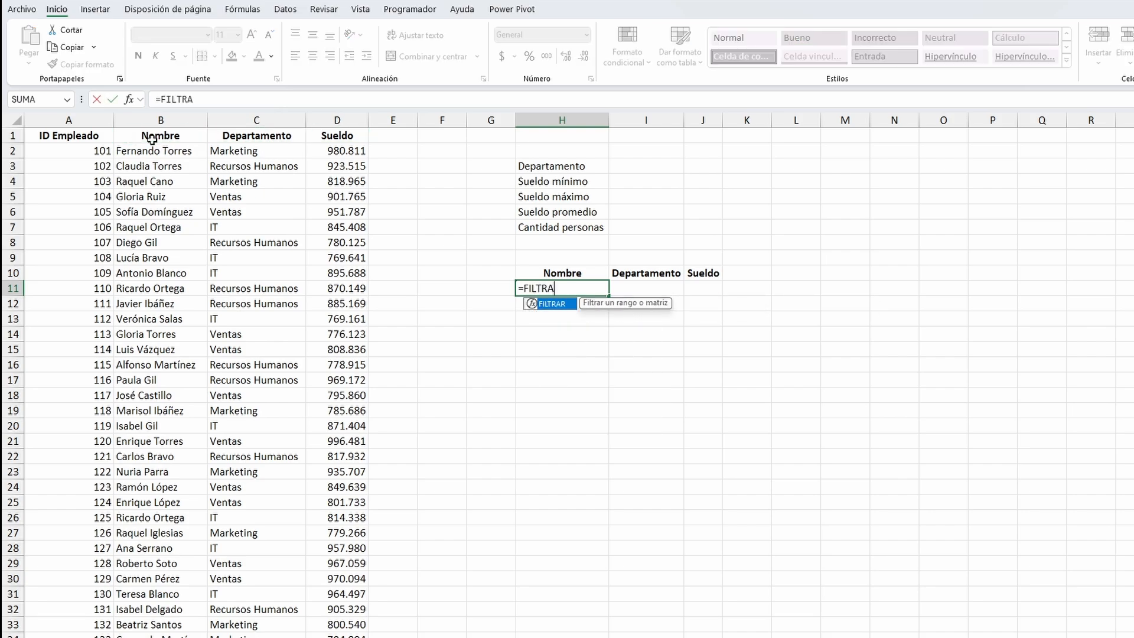
type("R(")
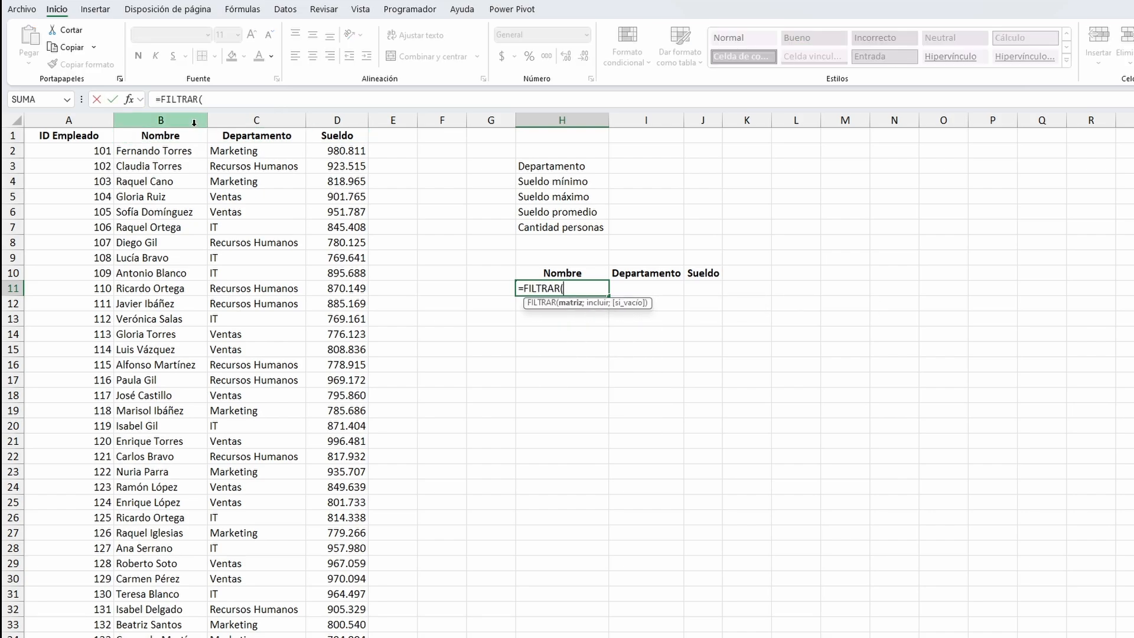
left_click_drag(155, 137, 337, 135)
key("ctrl+shift+Down")
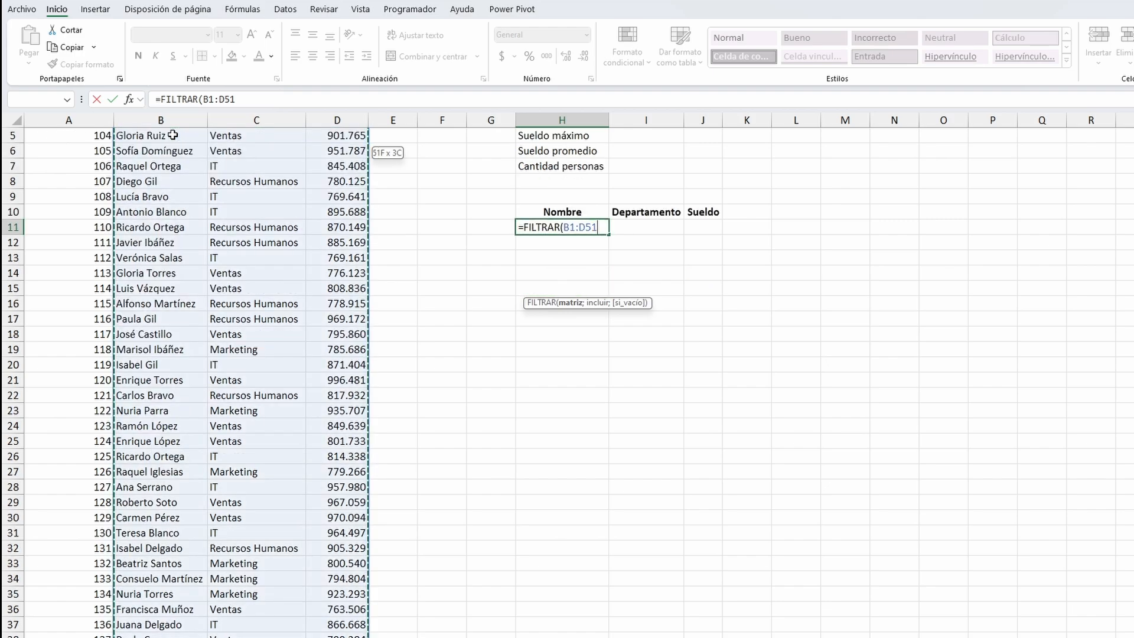
type(";")
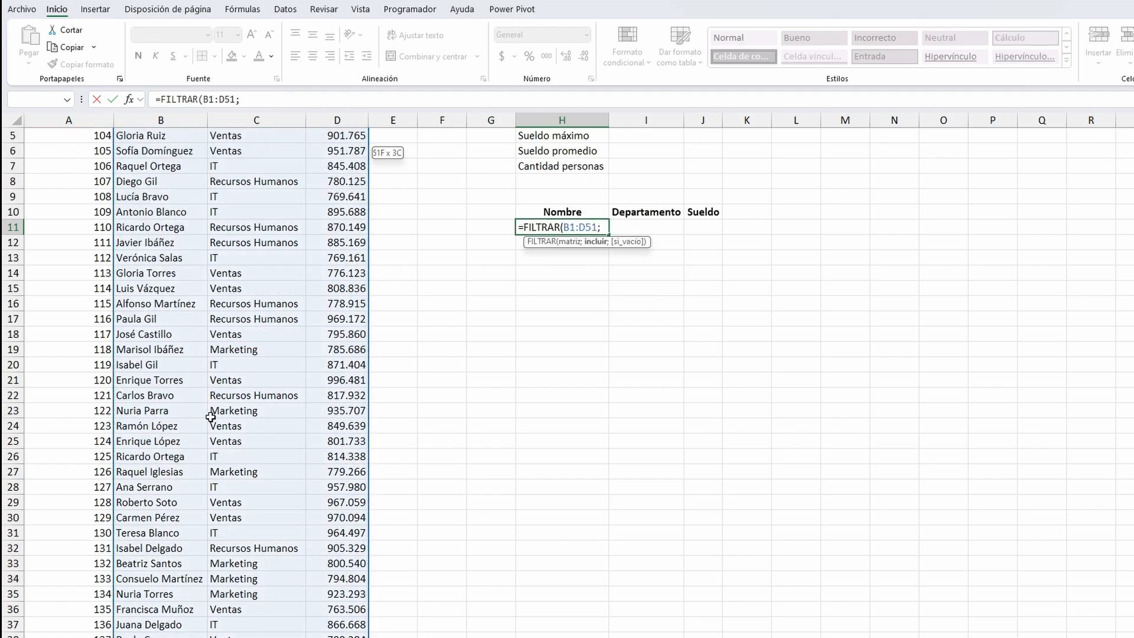
key("BackSpace")
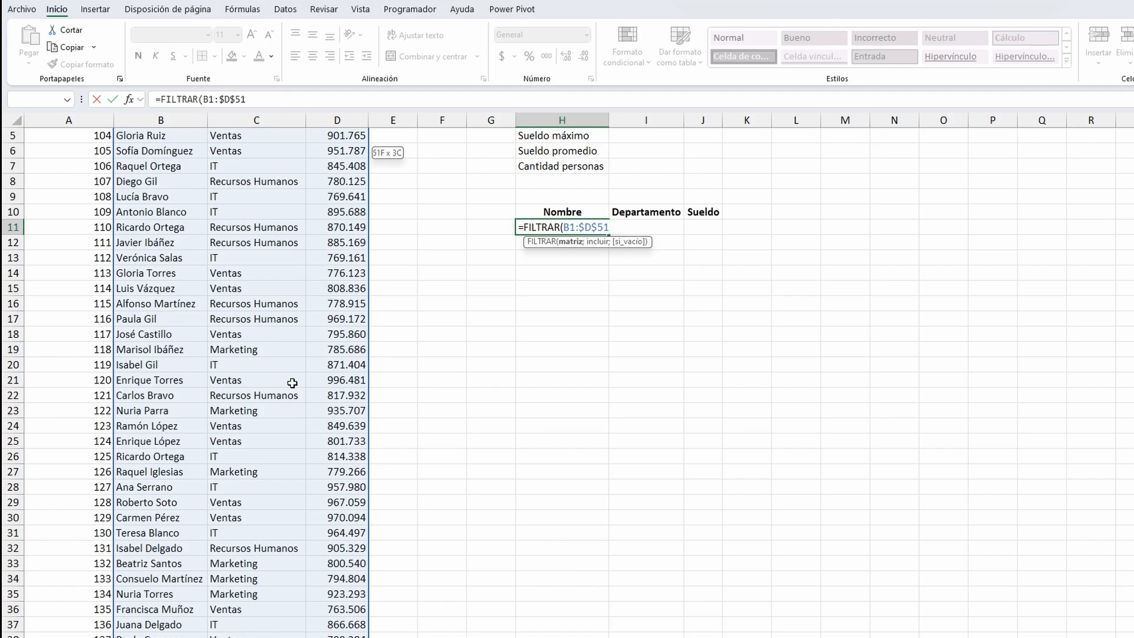
key("F4")
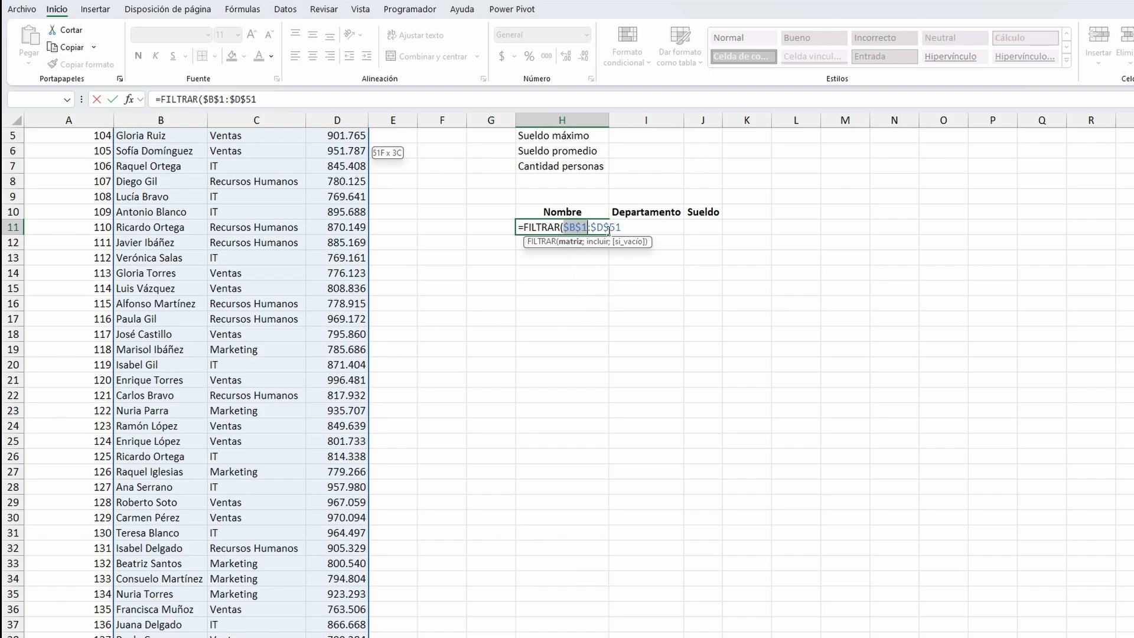
left_click(631, 227)
type(";")
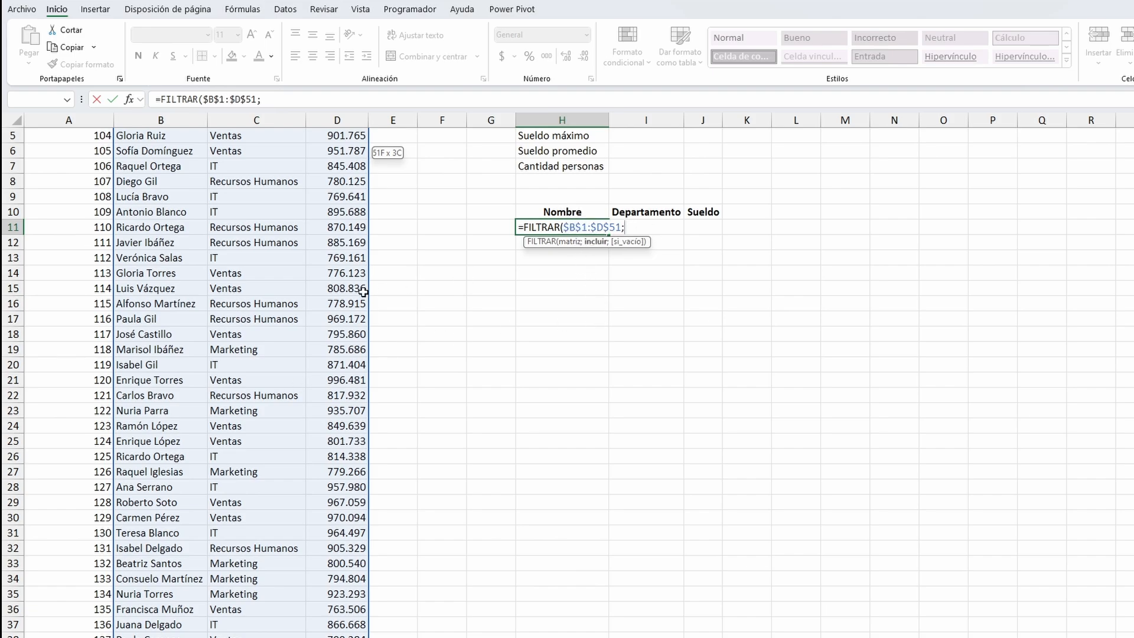
- Complete the FILTRAR formula with the condition $C$1:$C$51=I3 and an empty string "" for no matches
scroll(361, 291, "up", 2)
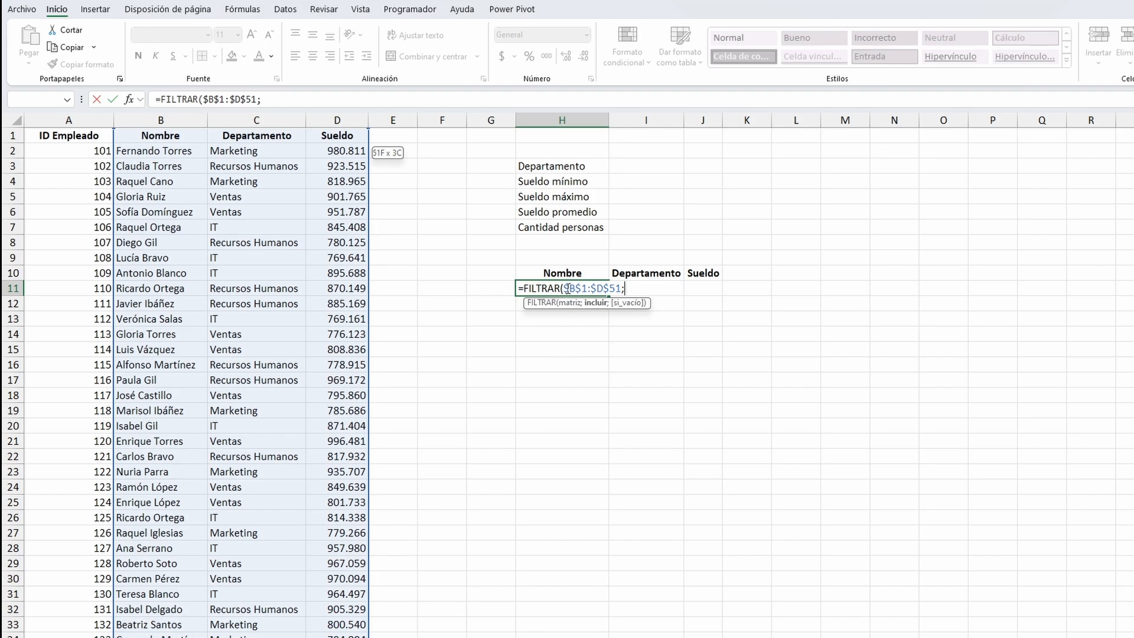
left_click(264, 137)
key("ctrl+shift+Down")
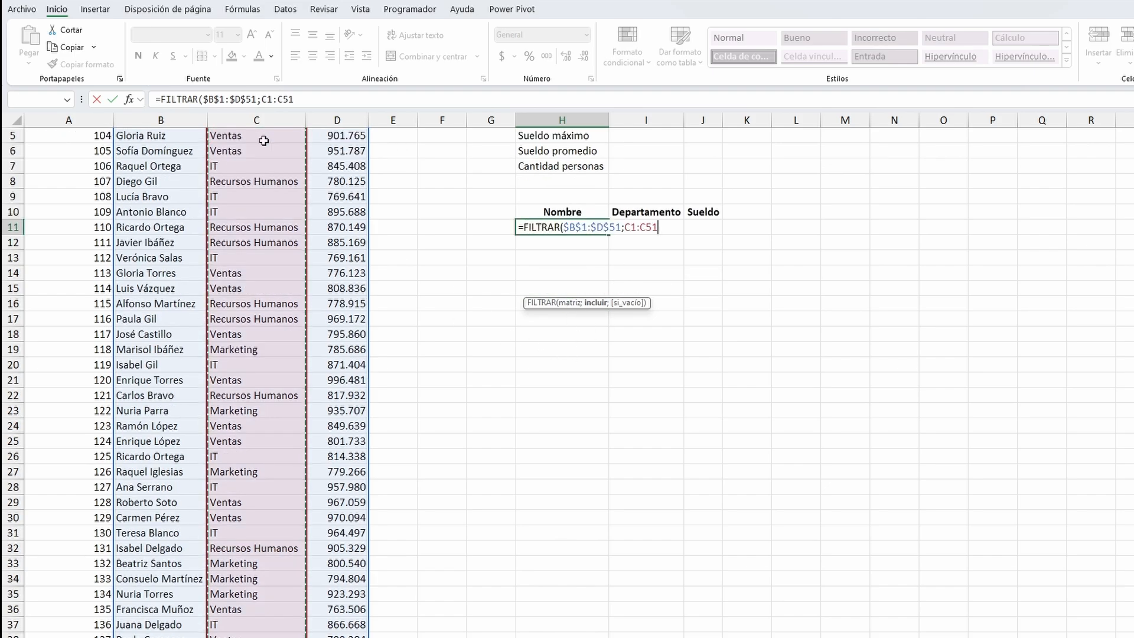
key("F4")
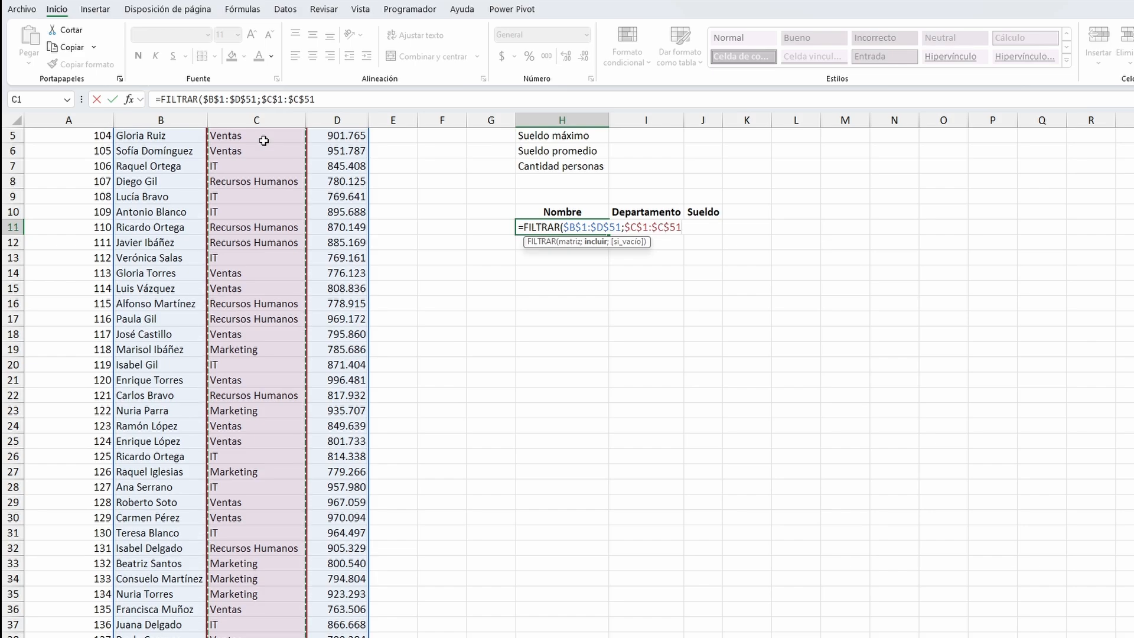
type("=")
scroll(378, 258, "up", 2)
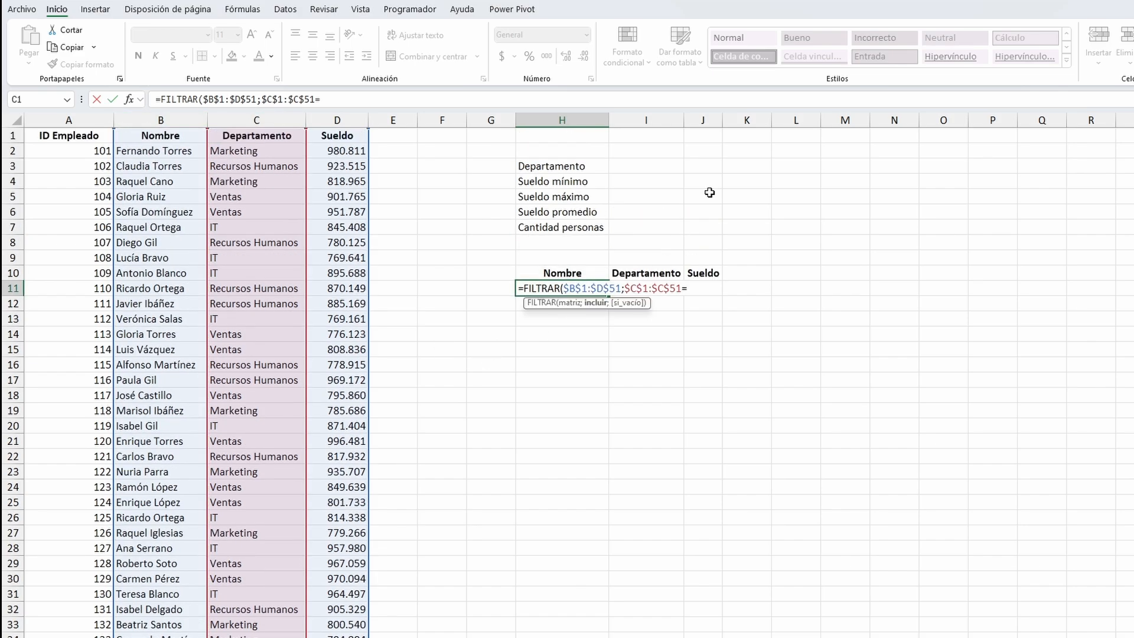
left_click(650, 166)
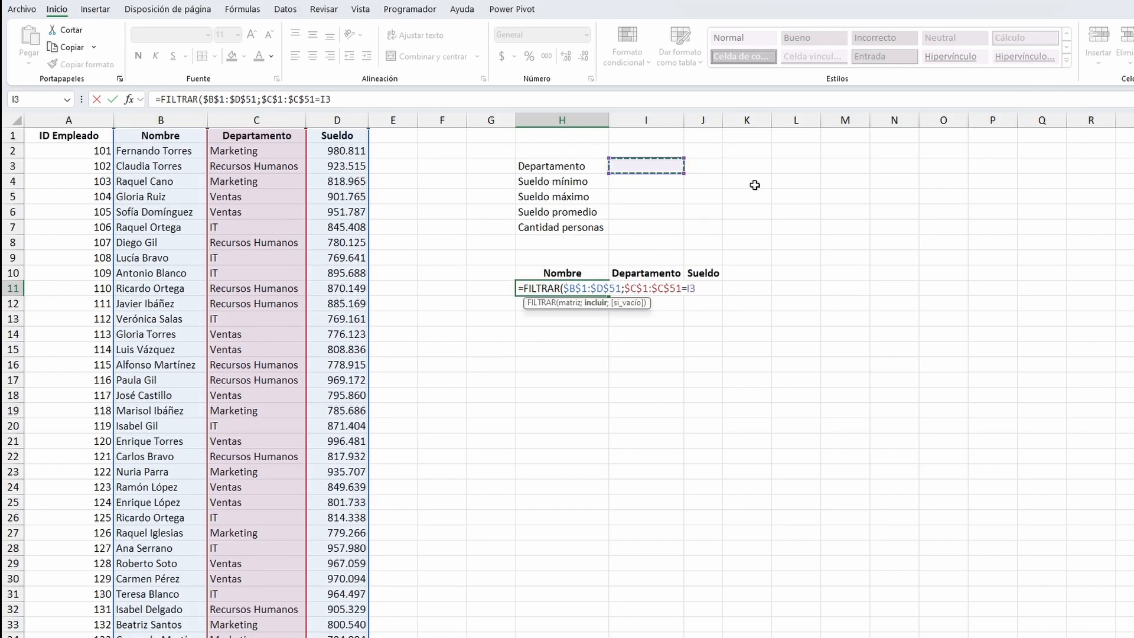
type(";\"\")")
key("Return")
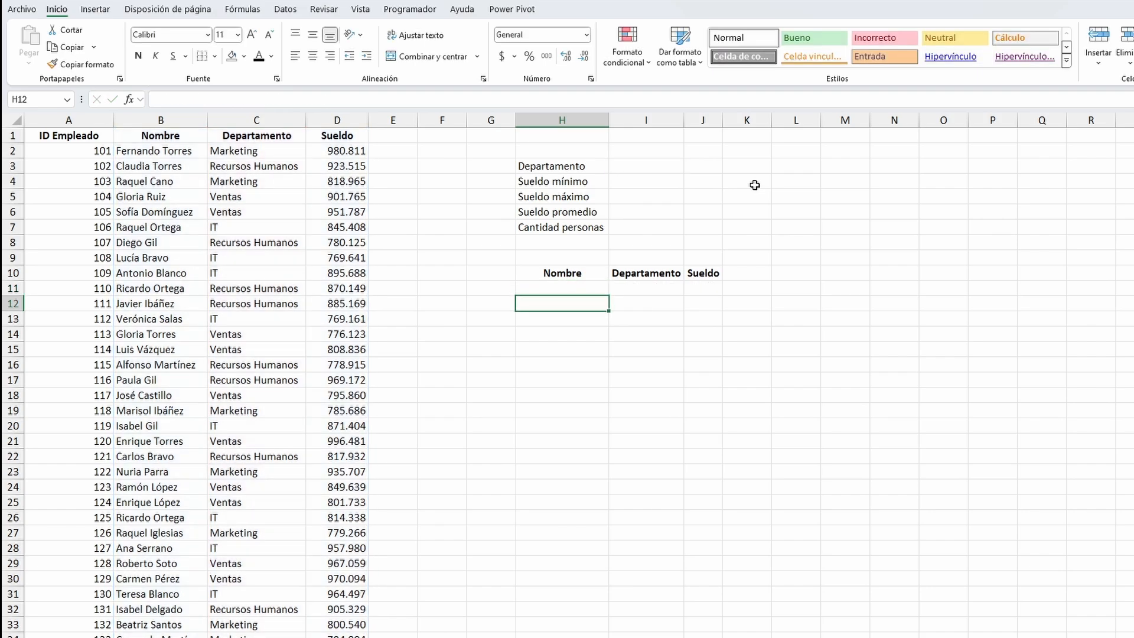
- Enter Marketing as the department in I3 and autofit columns H to J to the filtered results
left_click(644, 169)
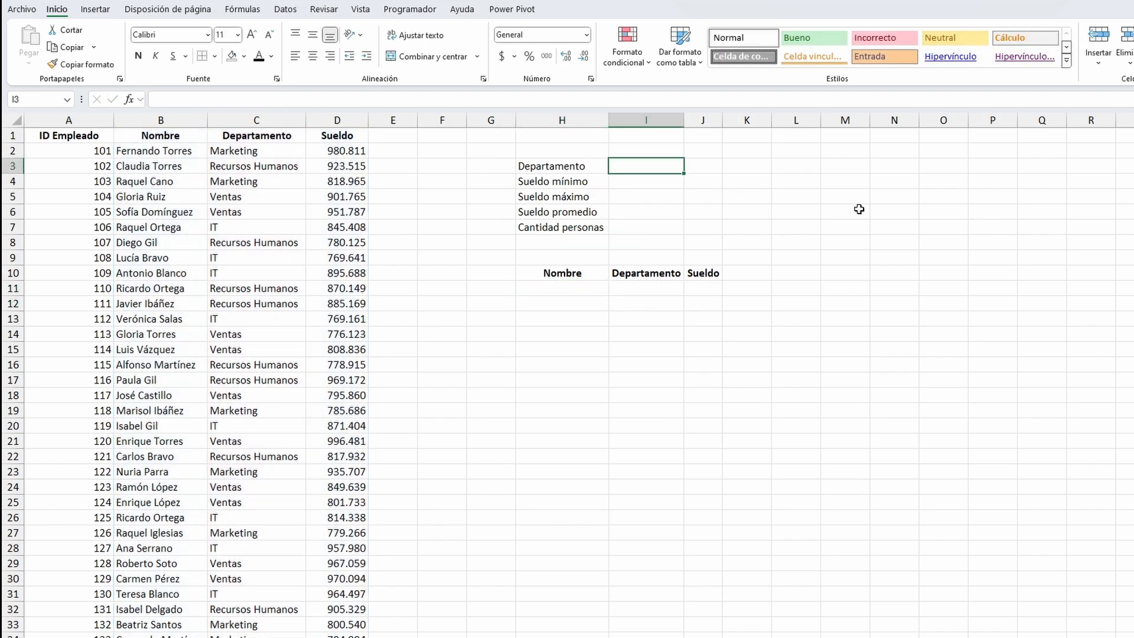
type("Marketing")
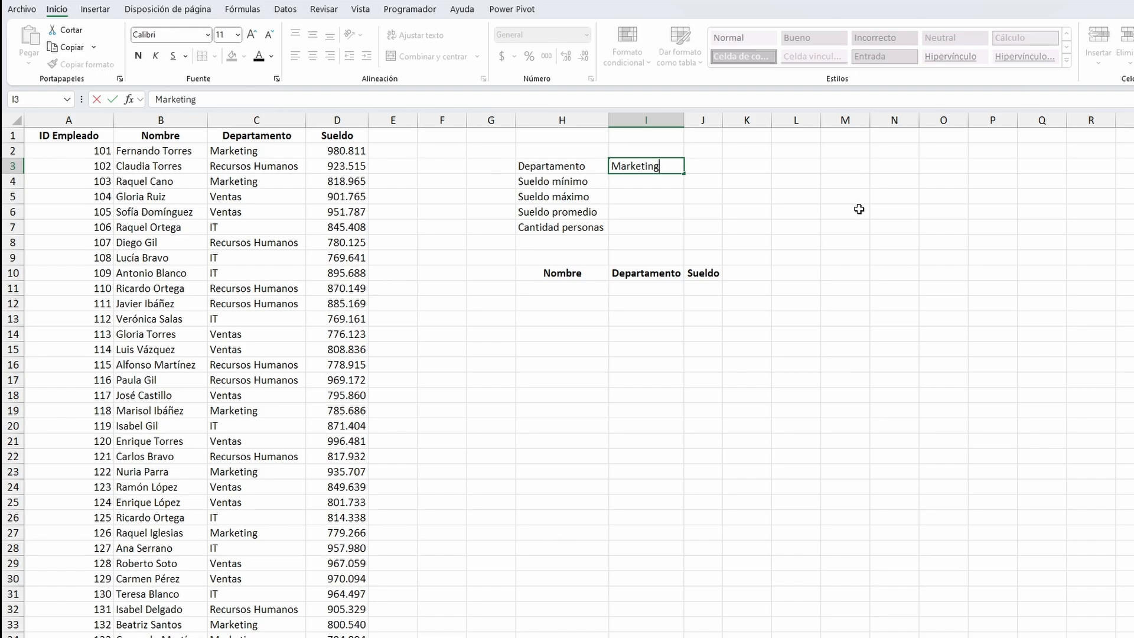
key("Return")
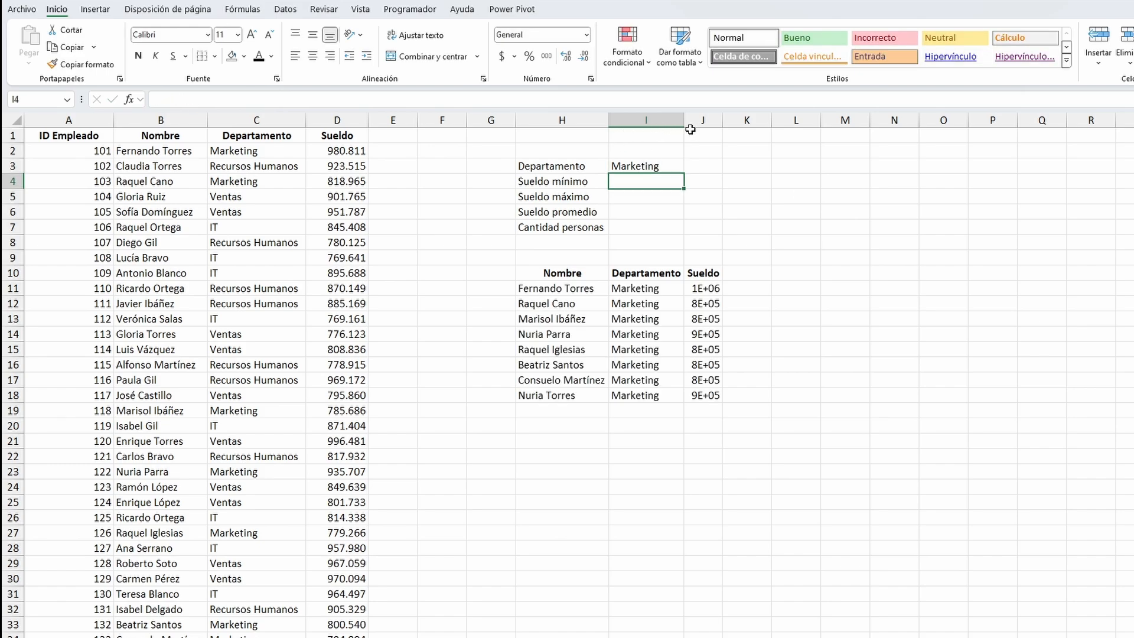
left_click_drag(562, 120, 711, 118)
double_click(726, 114)
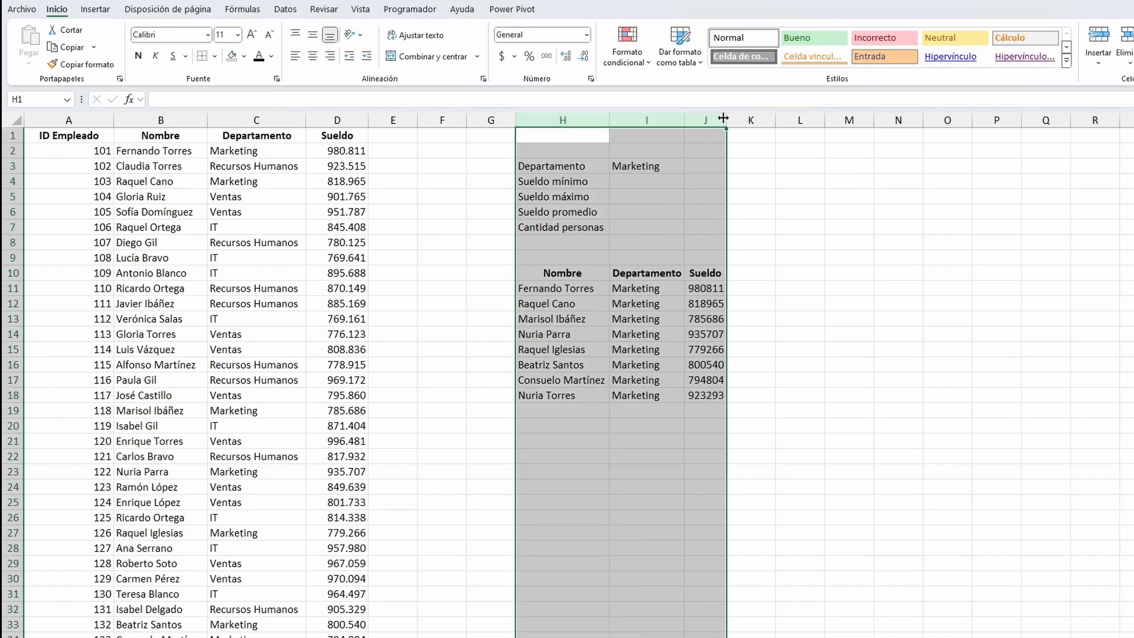
left_click(588, 304)
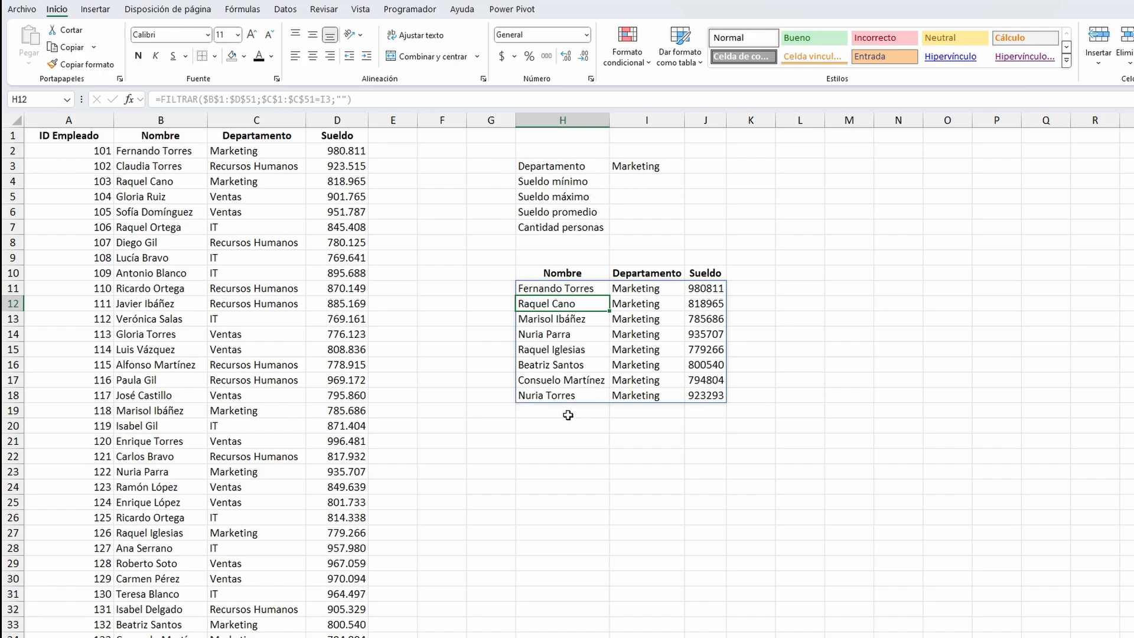
- Format the spilled salaries in J11:J18 as numbers with a thousands separator and no decimals, and autofit column J
left_click(711, 291)
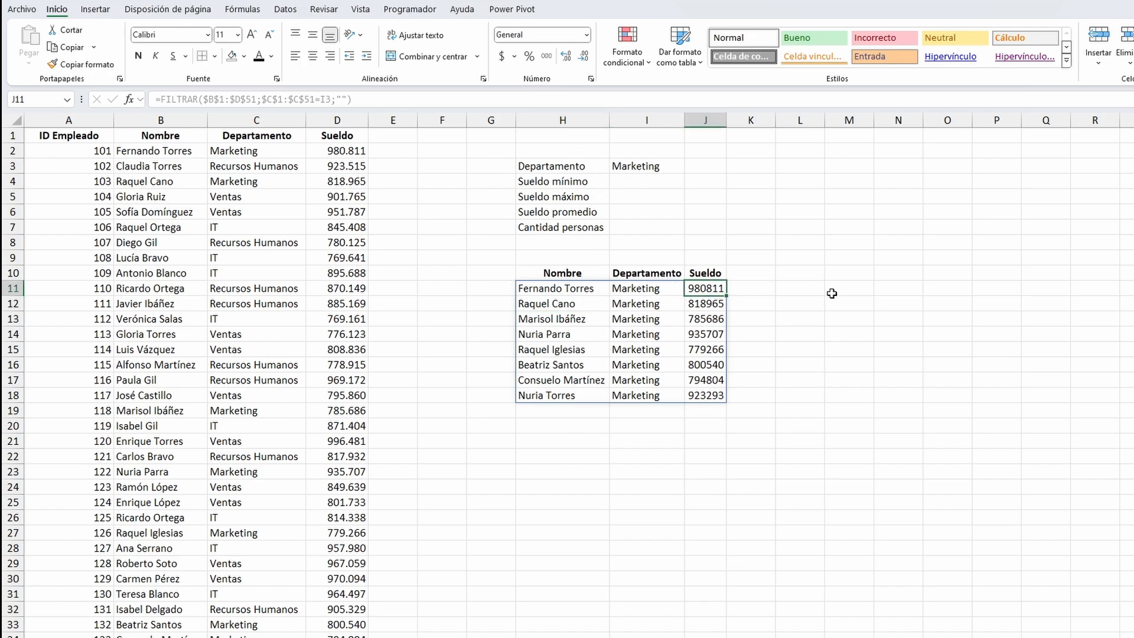
key("ctrl+shift+Down")
key("ctrl+1")
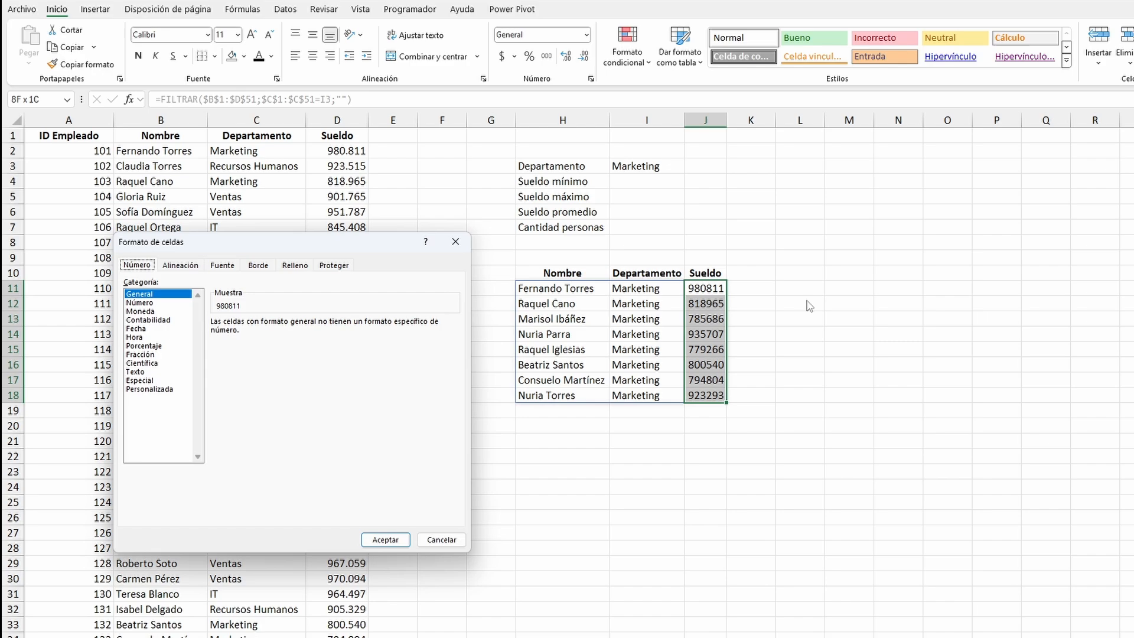
left_click(142, 302)
left_click(263, 341)
left_click(385, 539)
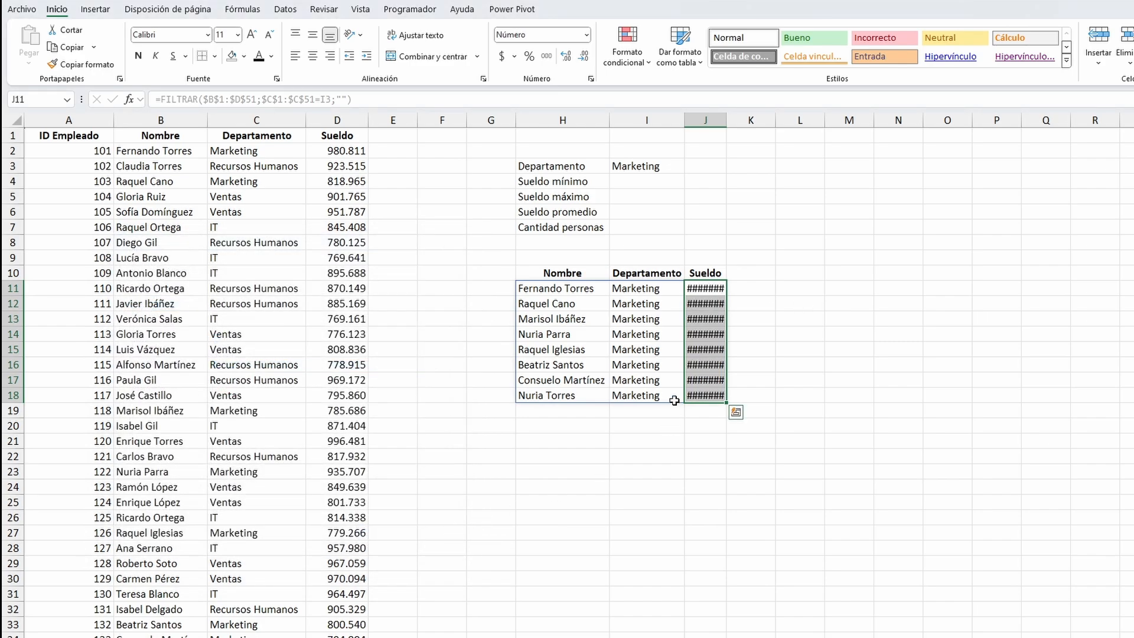
double_click(727, 126)
left_click(655, 255)
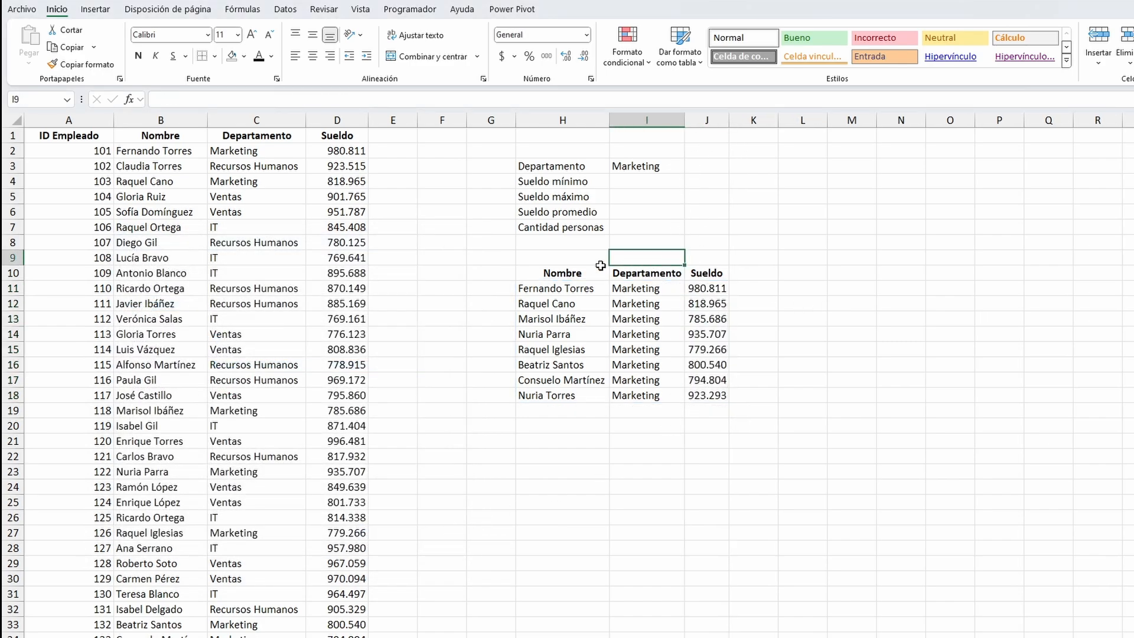
- Test the FILTRAR report by changing the department in I3 to IT and inspect the formula in H11
left_click(651, 180)
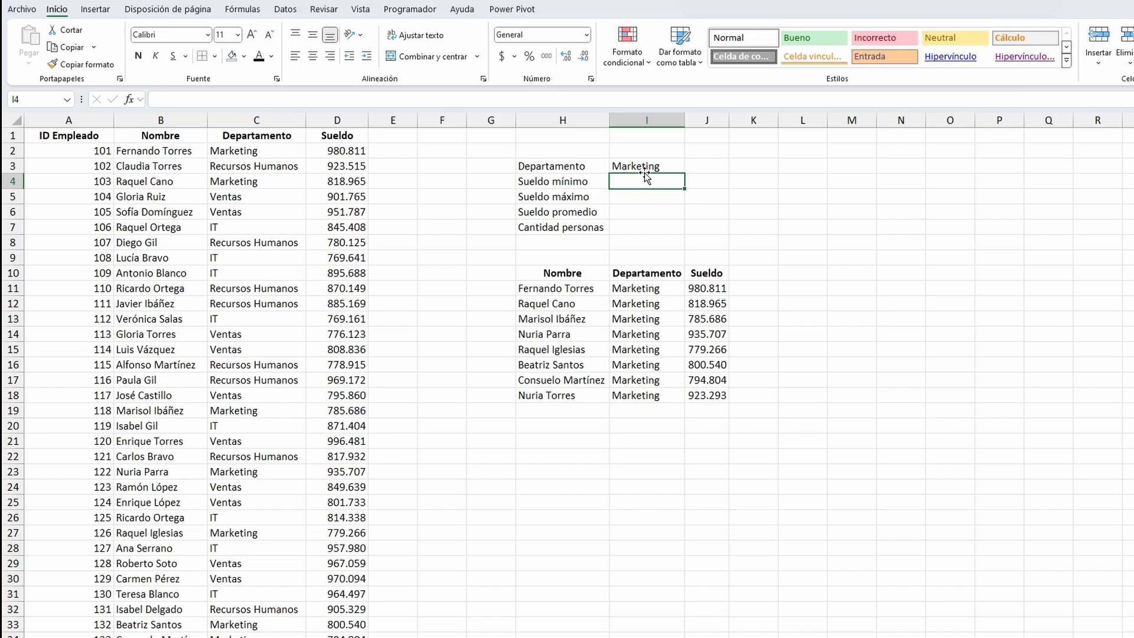
left_click(668, 163)
type("IT")
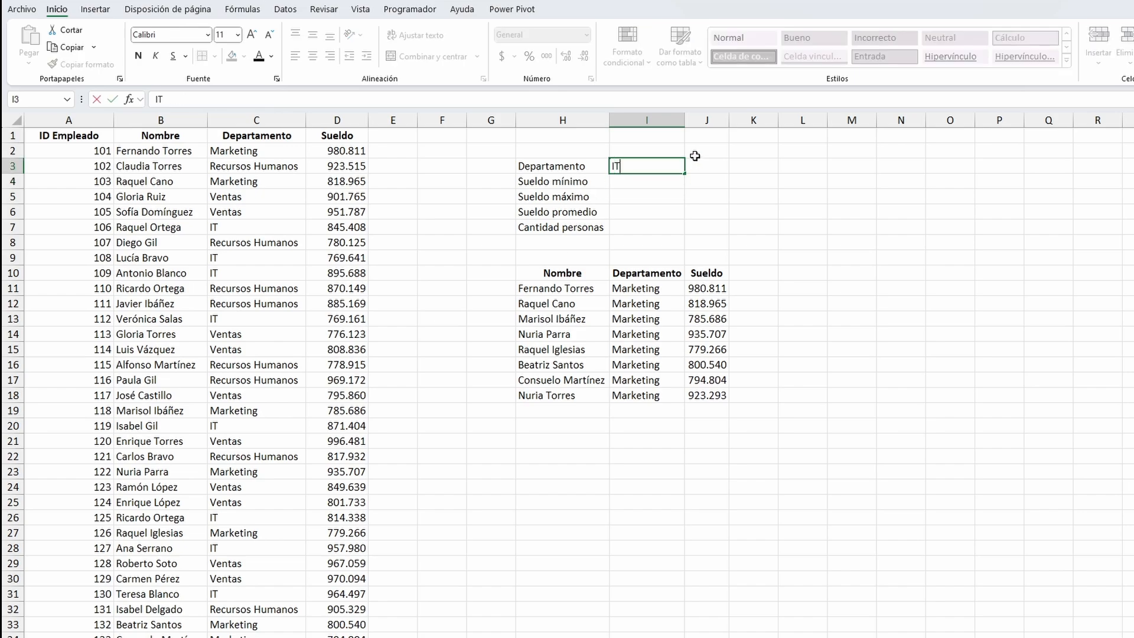
key("Return")
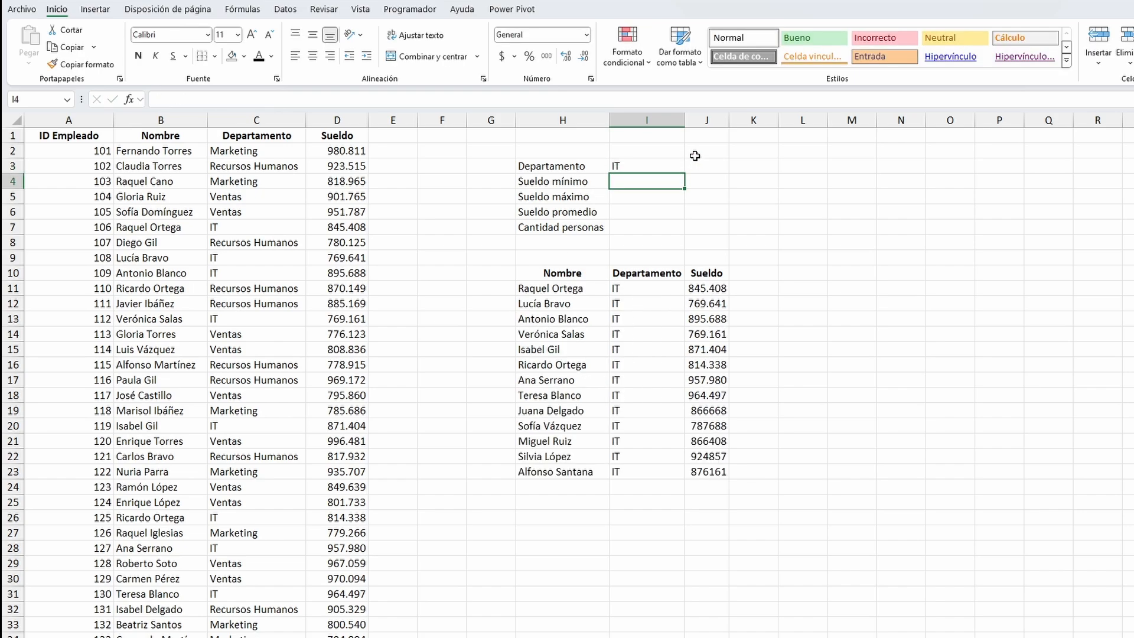
left_click(576, 287)
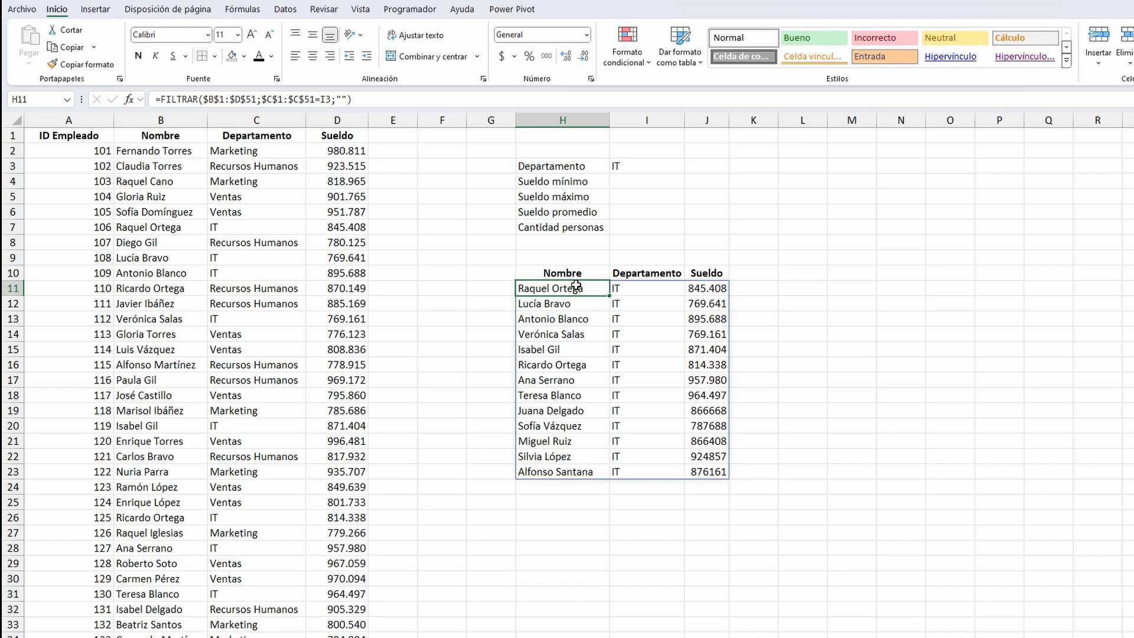
- Set the department criterion in I3 back to Marketing
left_click(659, 184)
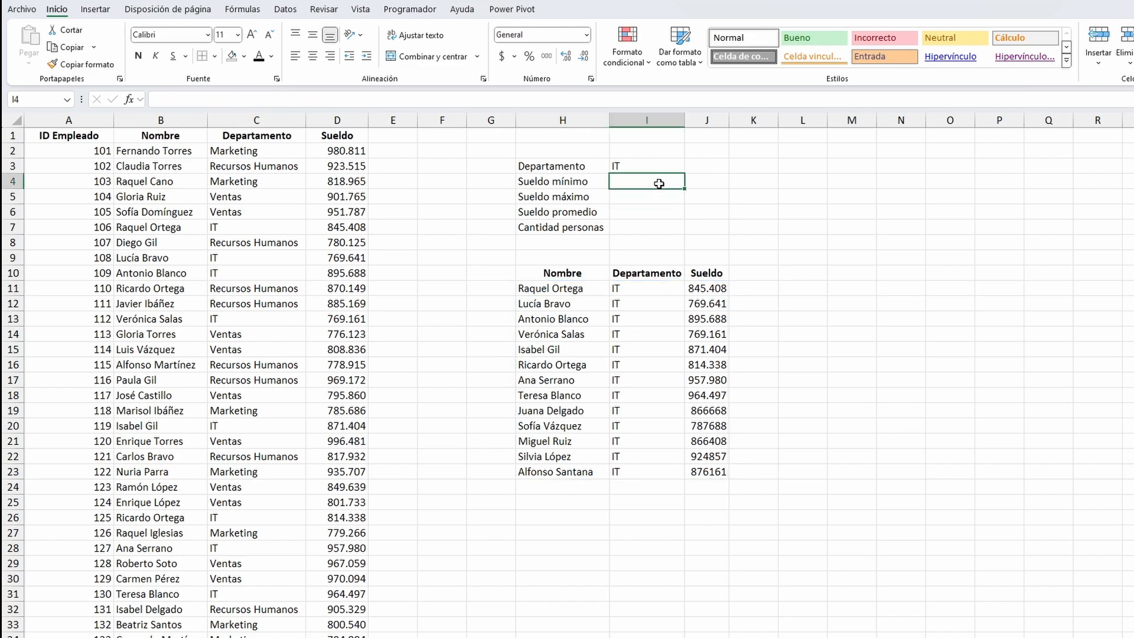
key("Up")
type("Marketing")
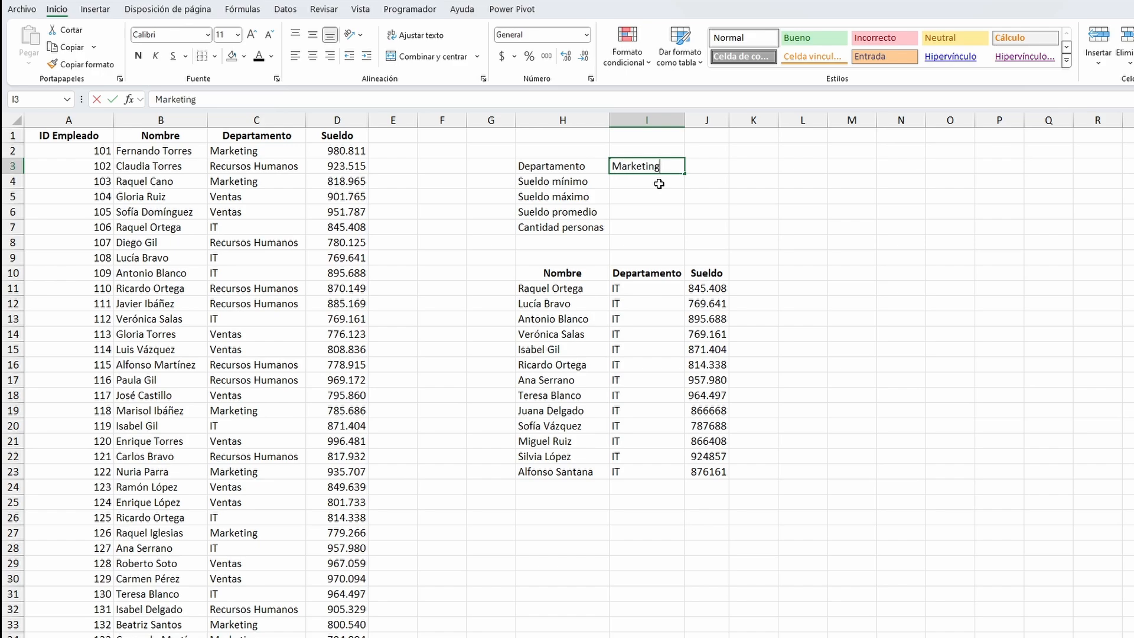
key("Return")
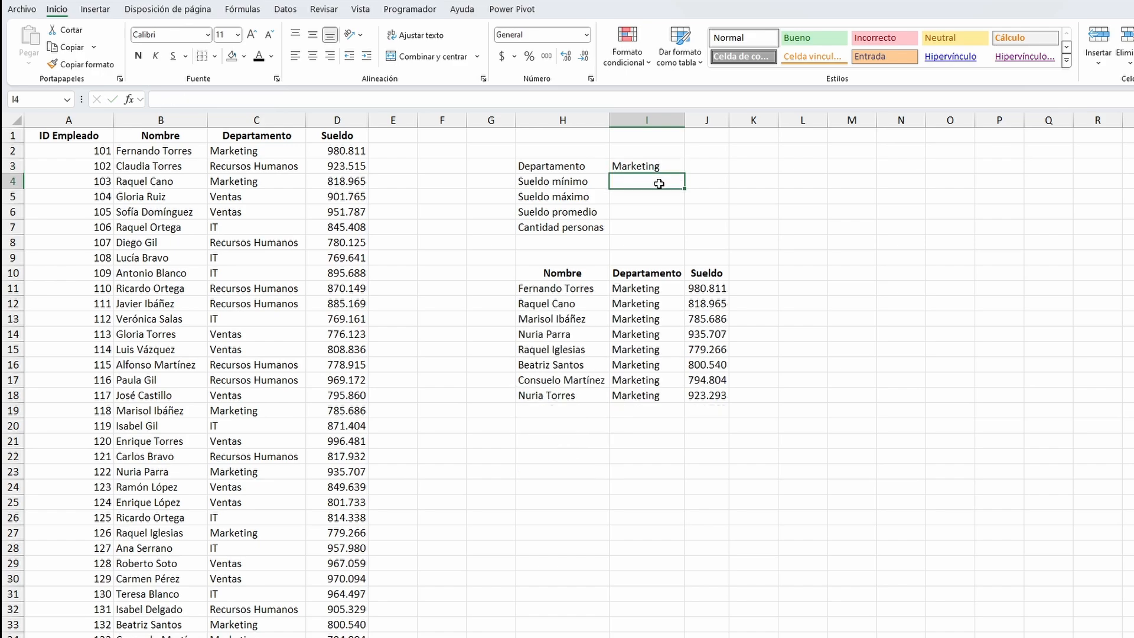
- Calculate the minimum salary in I4 with =MIN(H11#) and check it against the matching row of the filtered results
type("=")
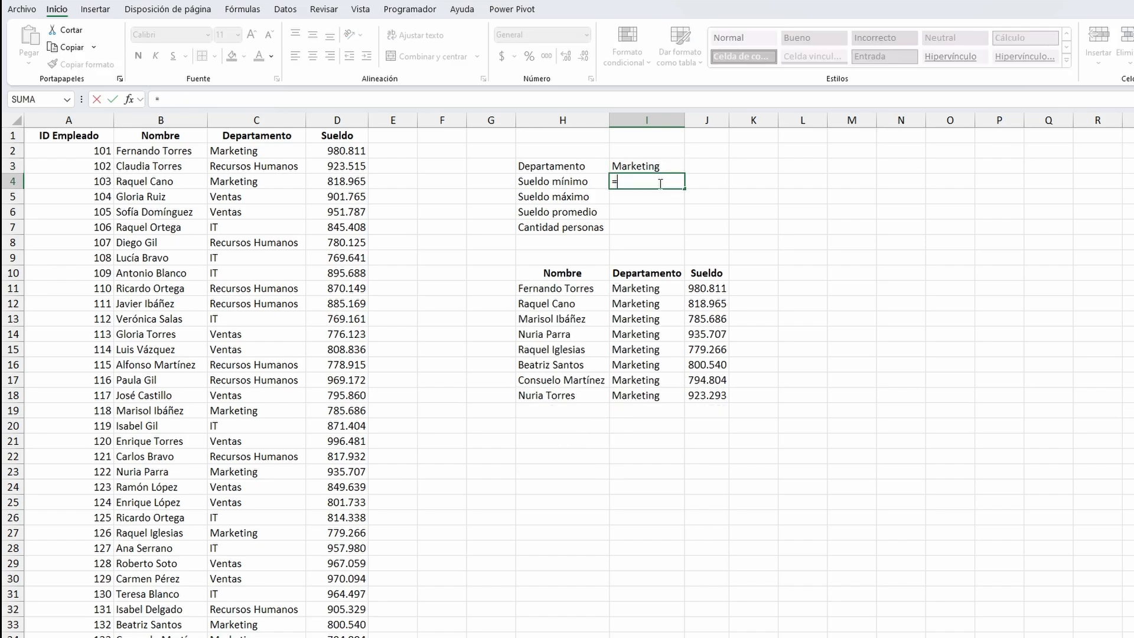
type("min")
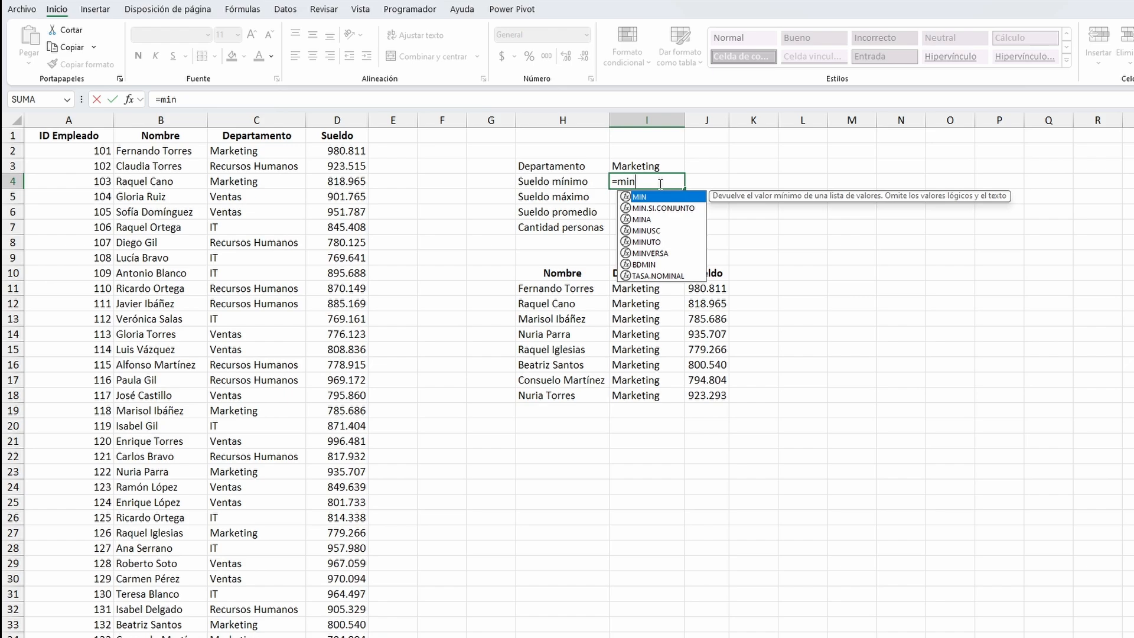
key("Tab")
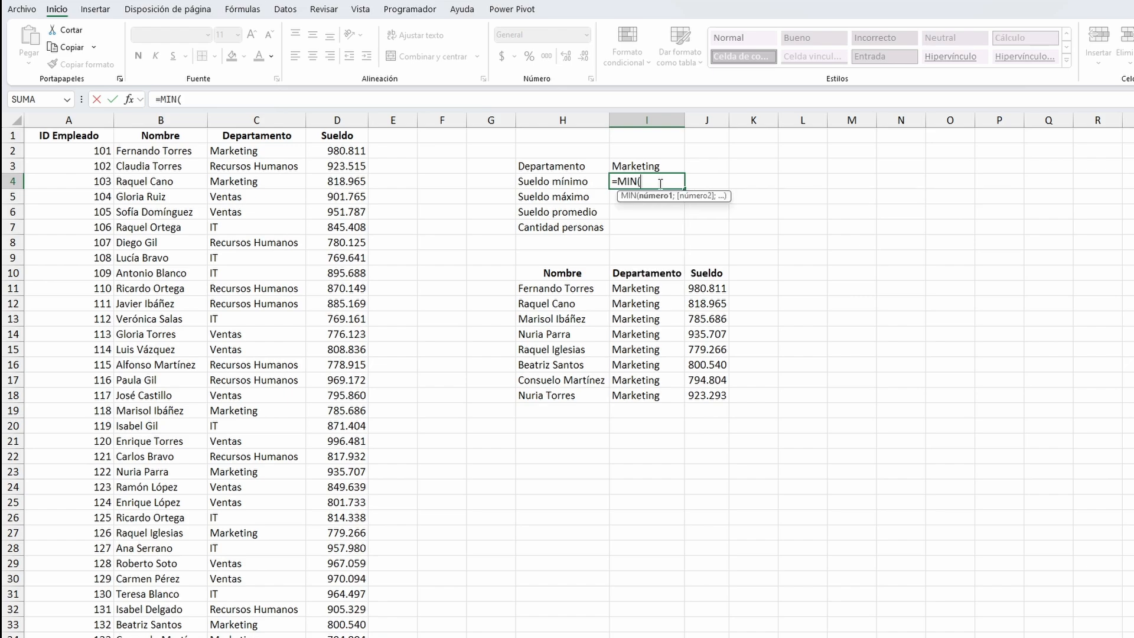
left_click(568, 290)
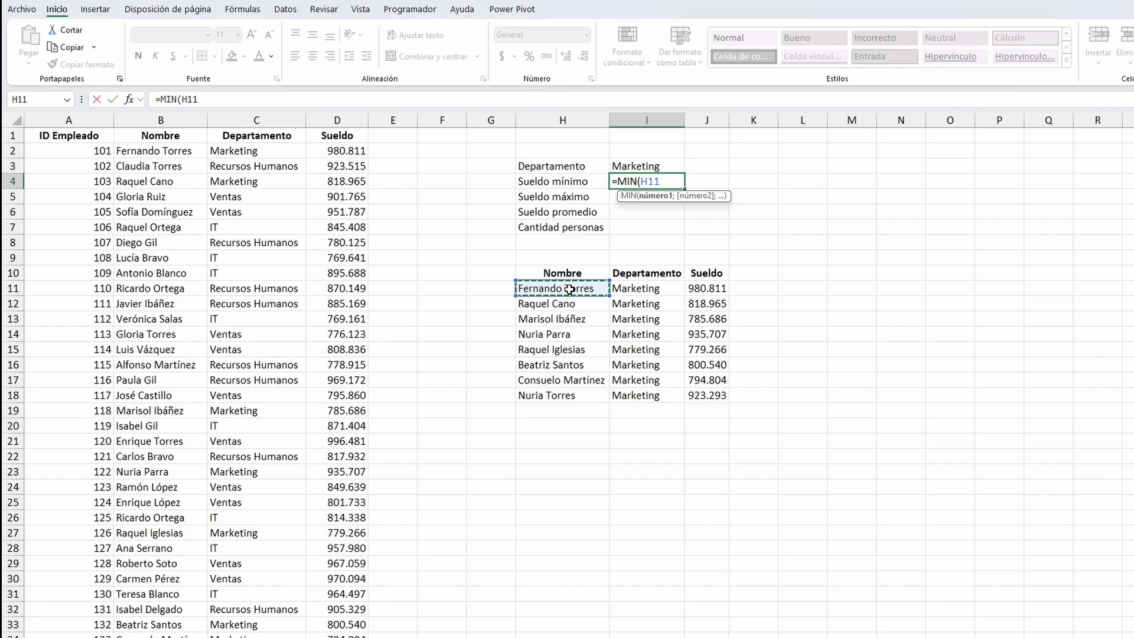
type("#")
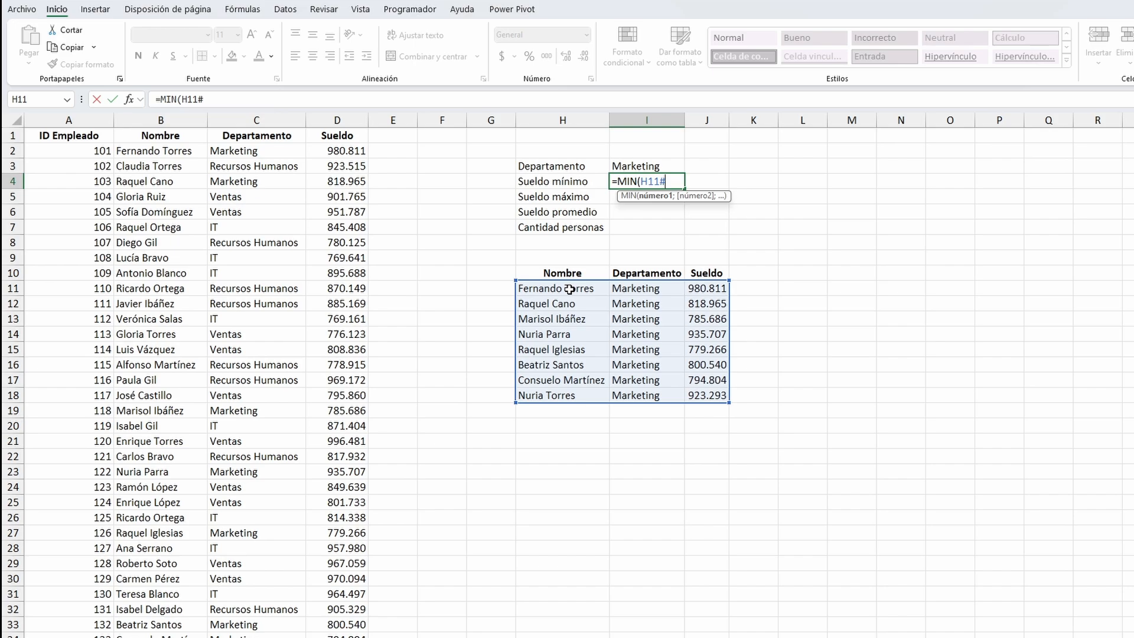
type(")")
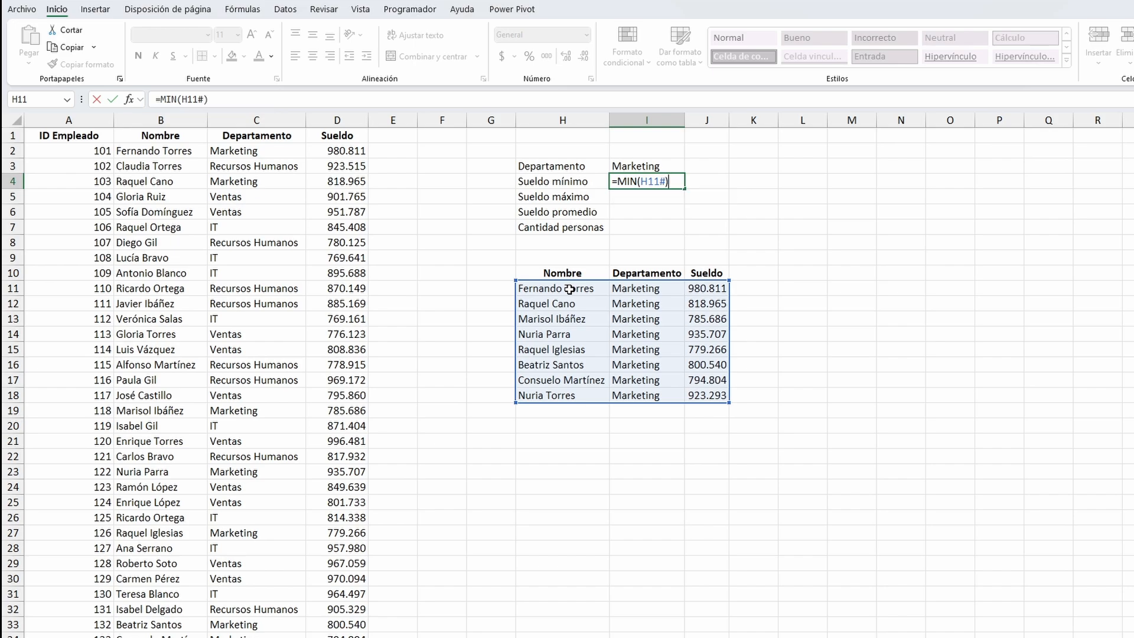
key("Return")
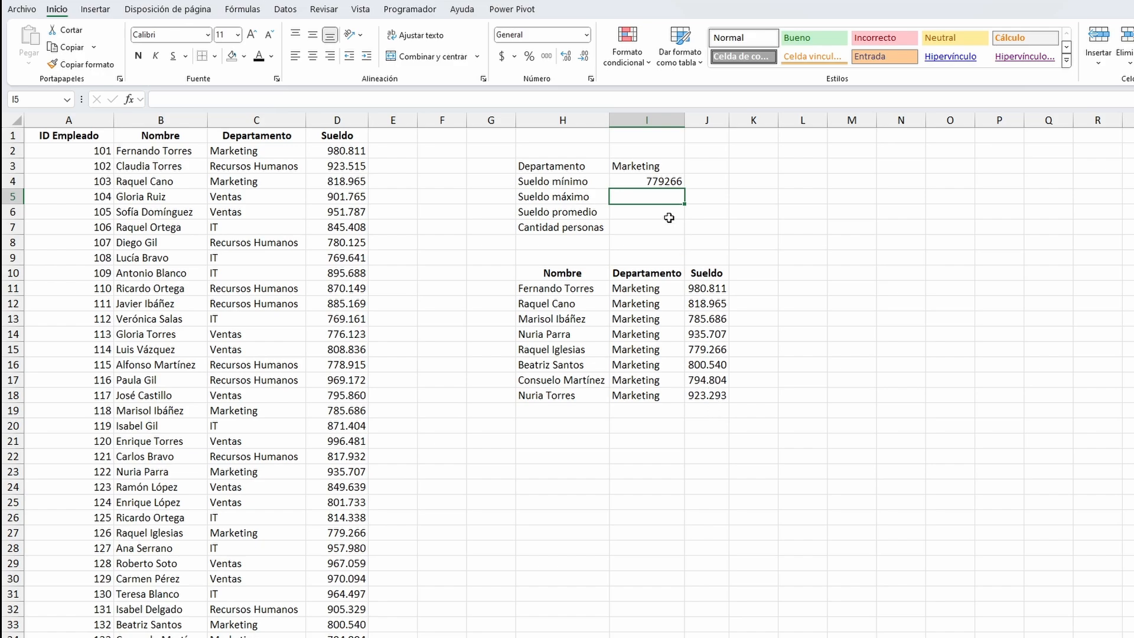
left_click(667, 180)
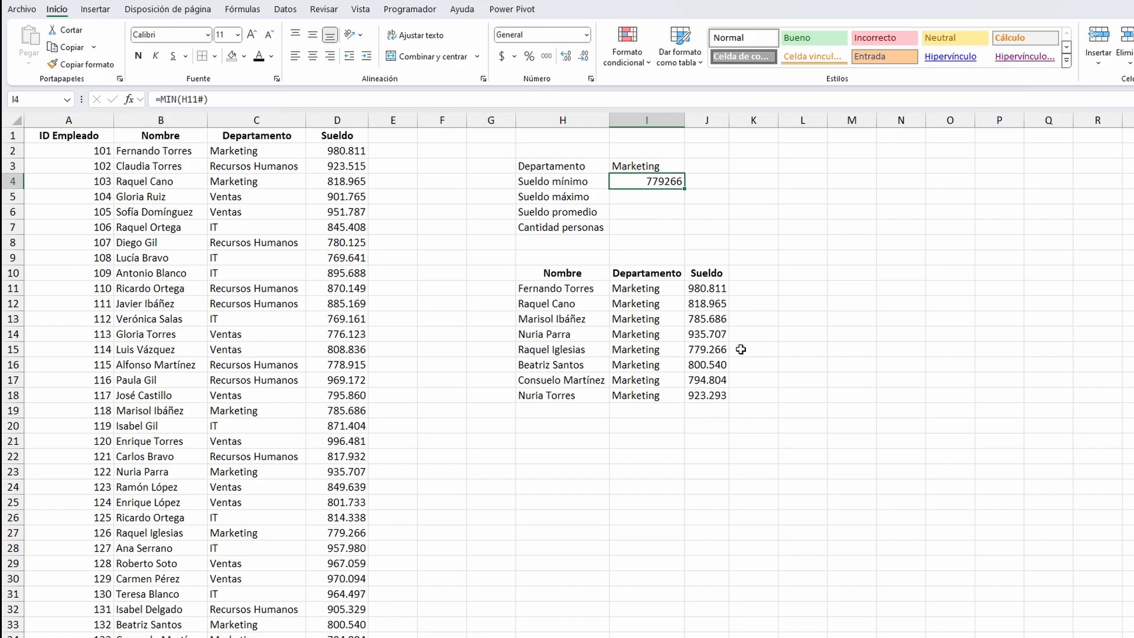
left_click_drag(708, 349, 562, 349)
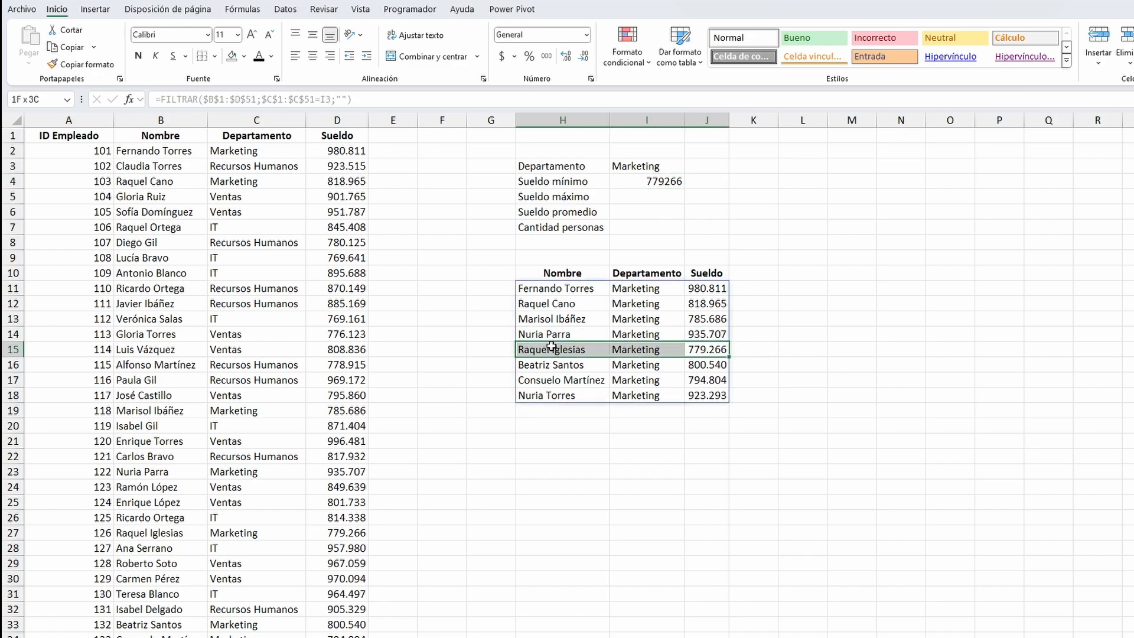
- Format I4:I7 as numbers with a thousands separator and 0 decimal places
left_click(657, 182)
left_click_drag(656, 181, 647, 224)
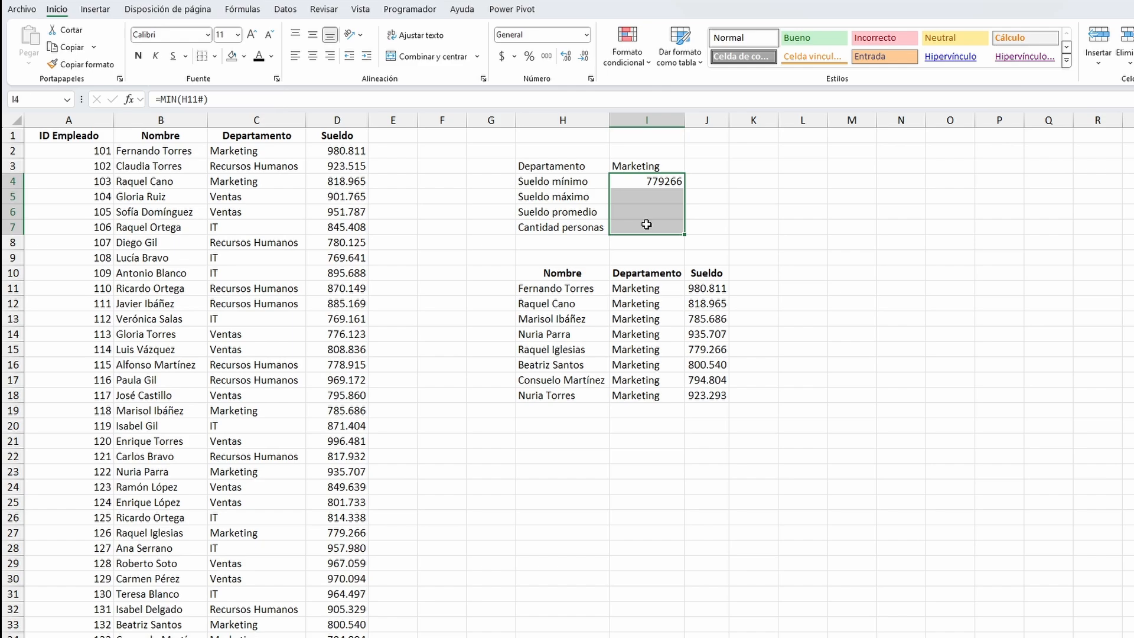
key("ctrl+1")
left_click(140, 303)
left_click(215, 339)
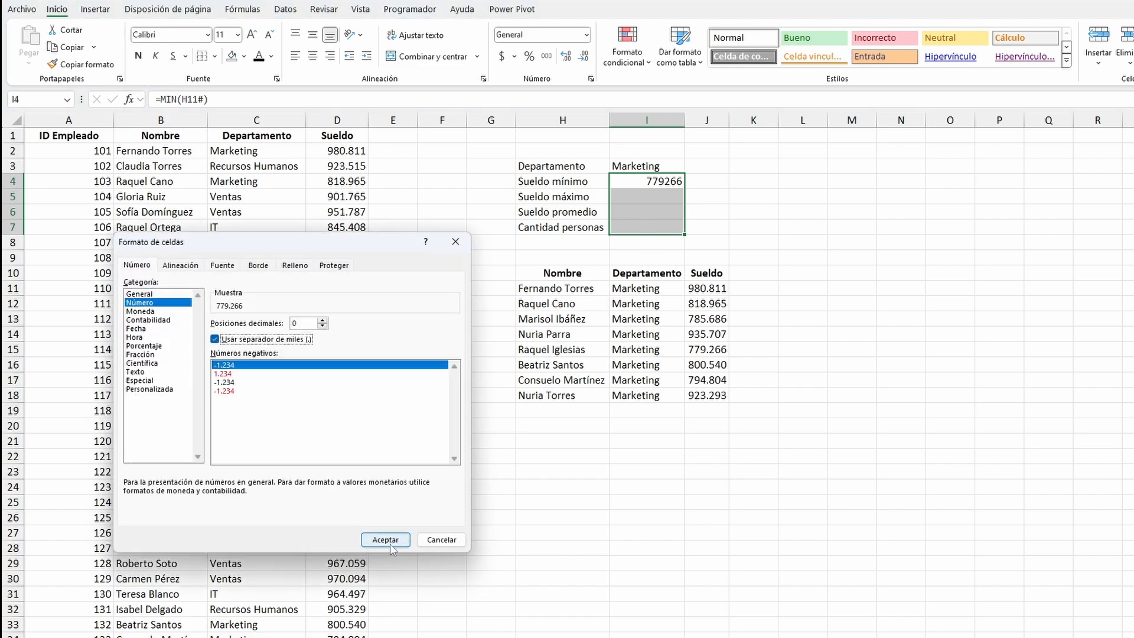
left_click(385, 539)
- Calculate the maximum salary in I5 with =MAX(H11#) and check it against the matching row of the filtered results
left_click(636, 200)
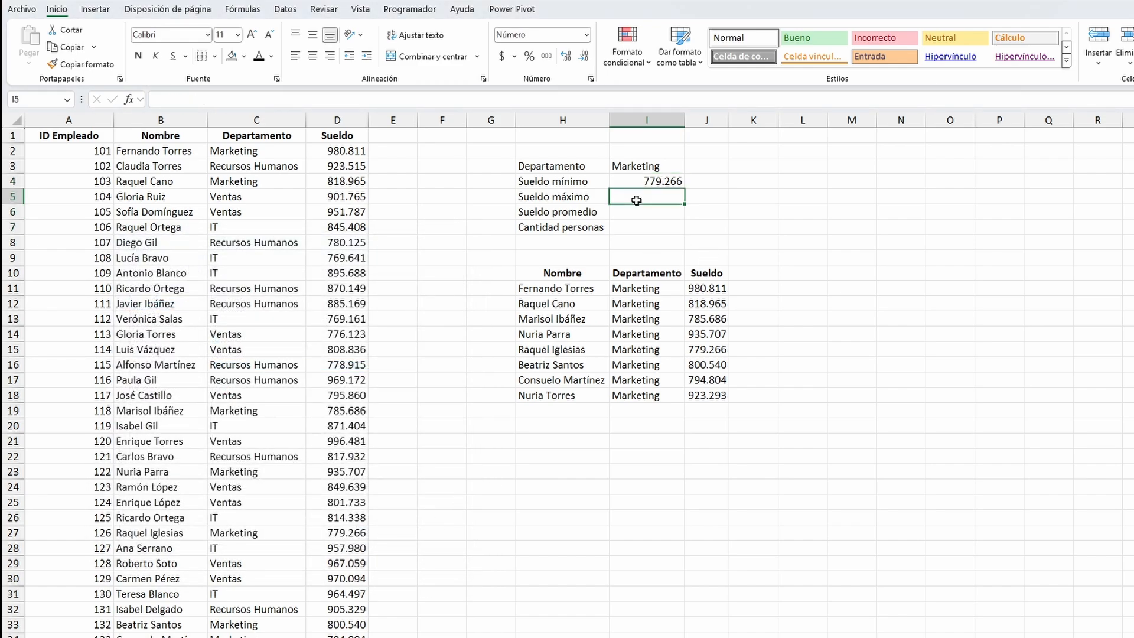
type("=max")
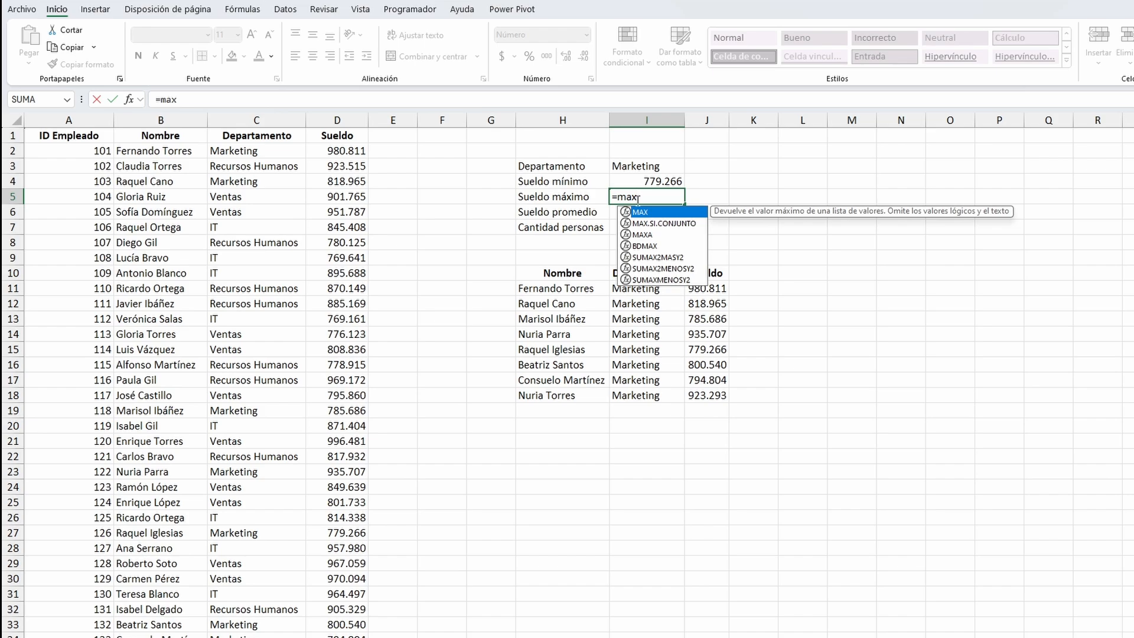
key("Tab")
left_click(558, 289)
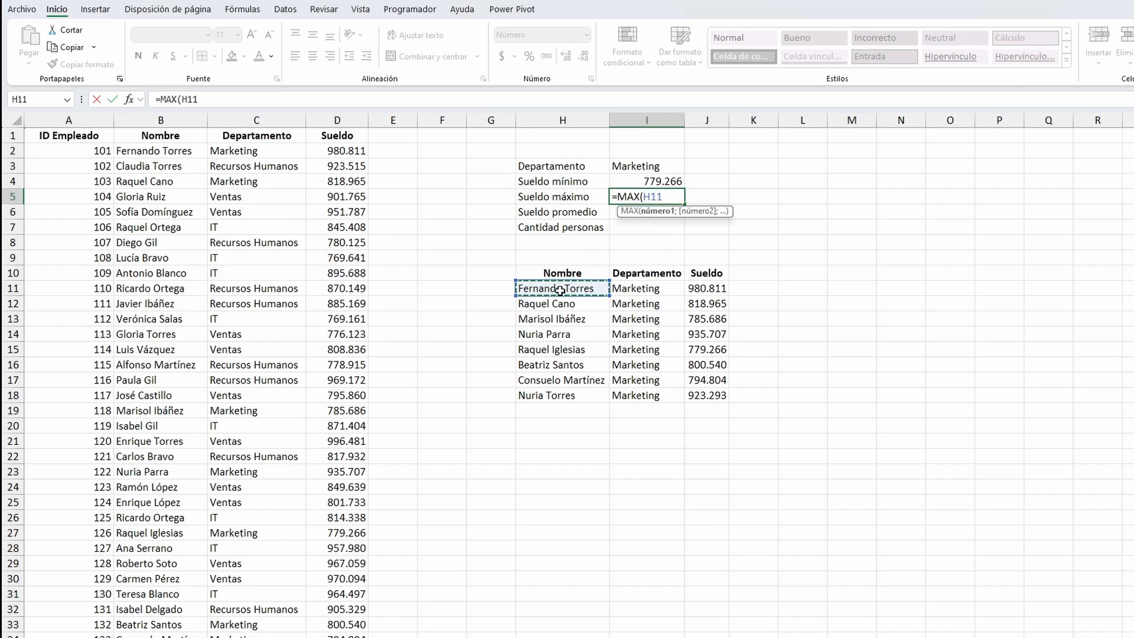
type("#")
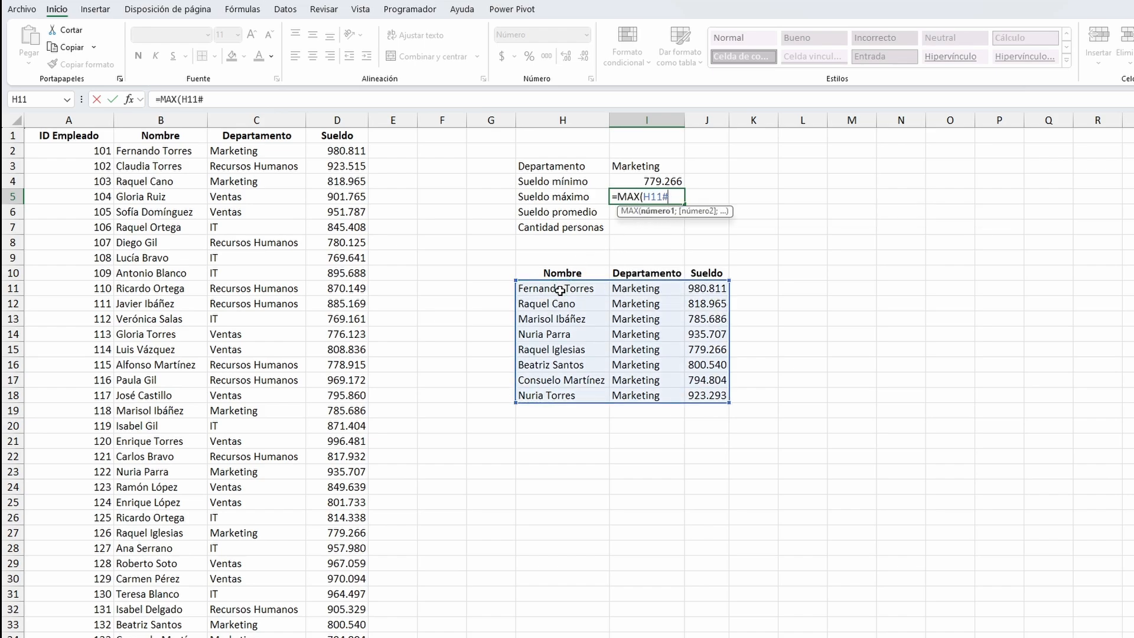
type(")")
key("Return")
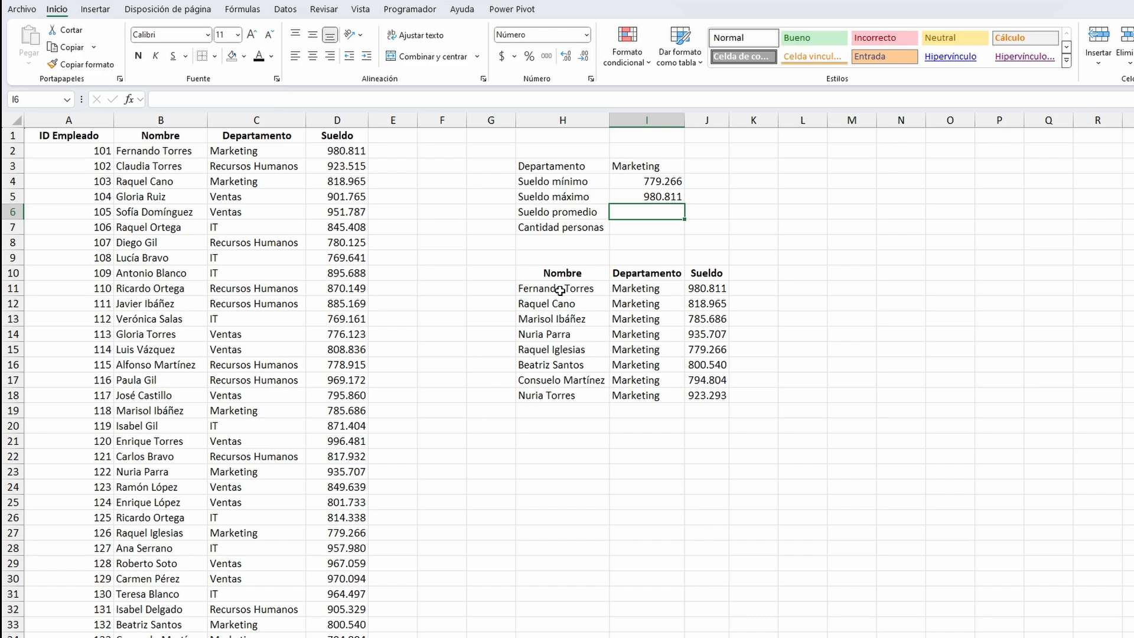
left_click_drag(572, 291, 704, 288)
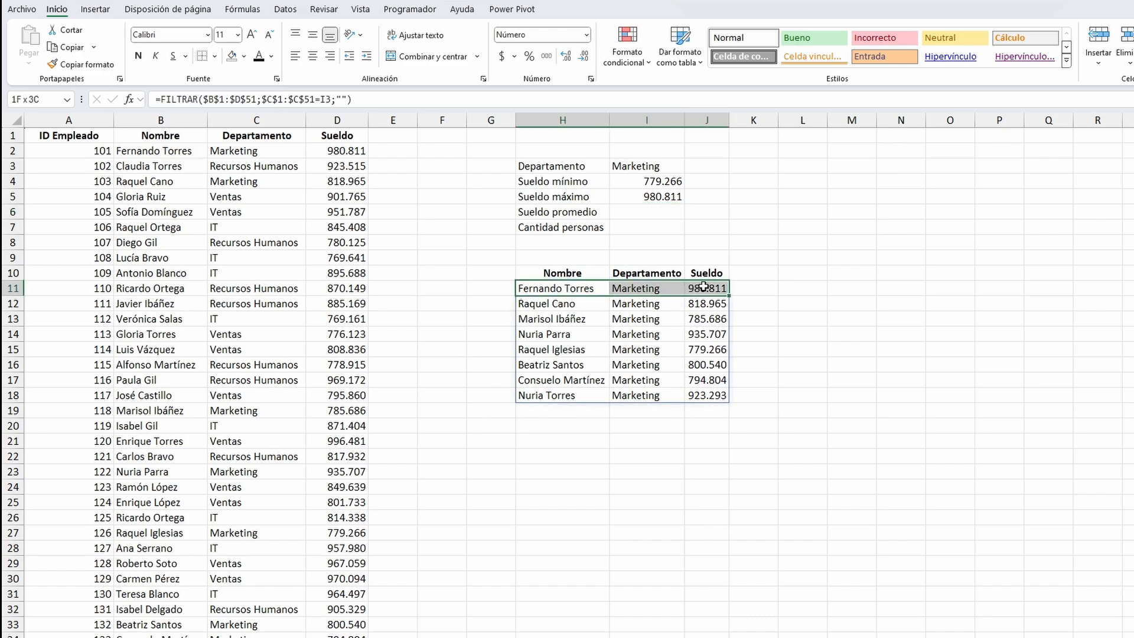
- Calculate the average salary in I6 with =PROMEDIO(H11#) and select the spilled salaries in J11:J18 to check it
left_click(641, 210)
type("=prom")
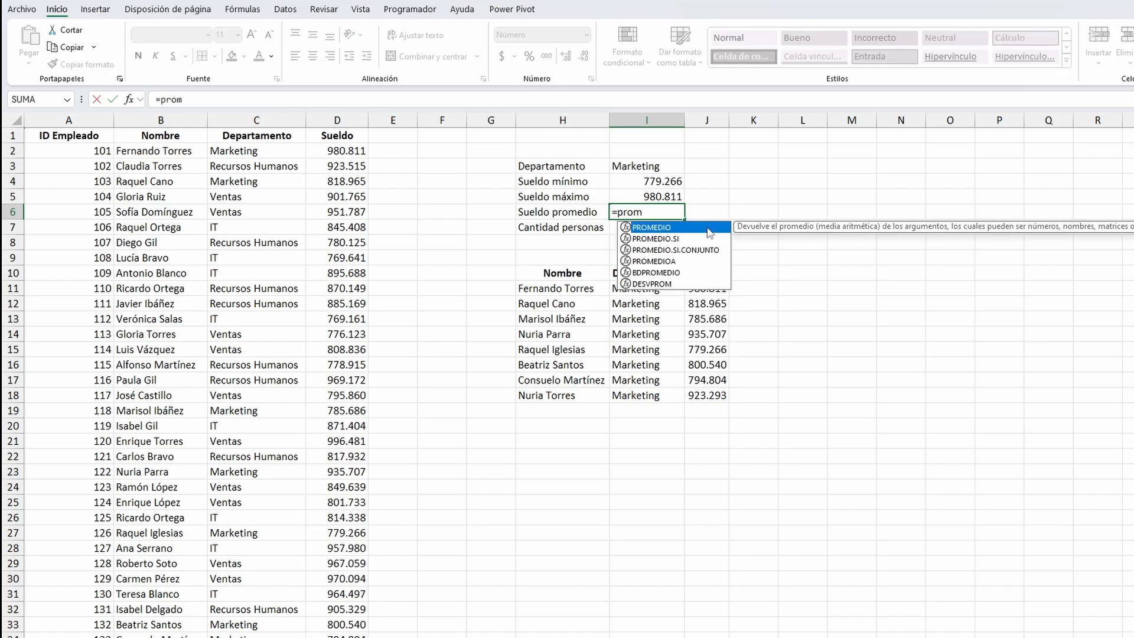
key("Tab")
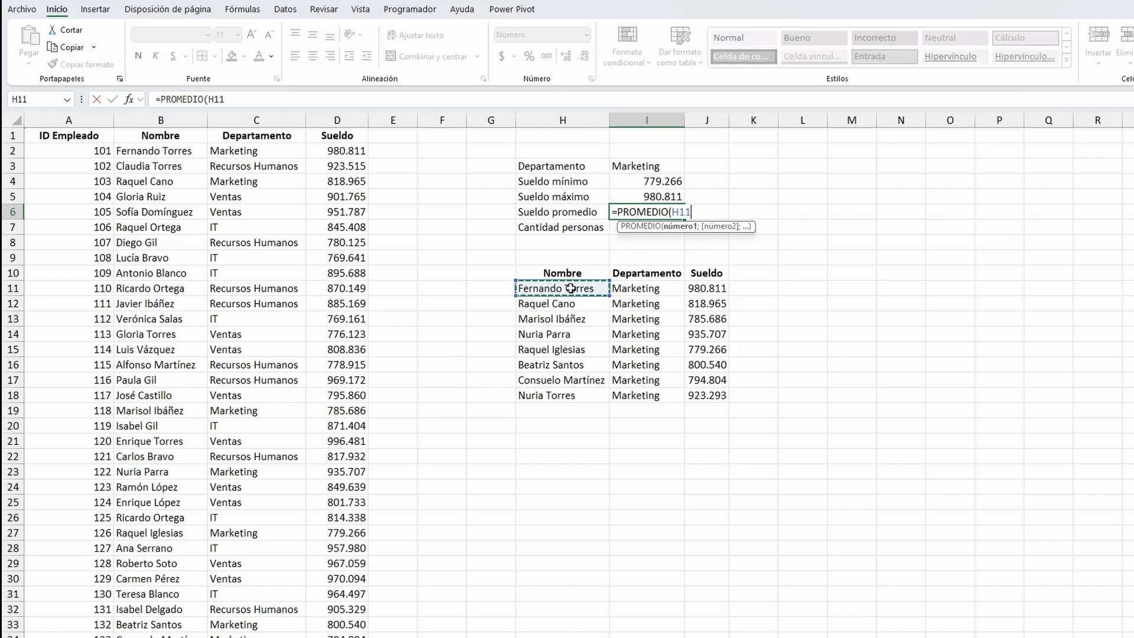
type("#")
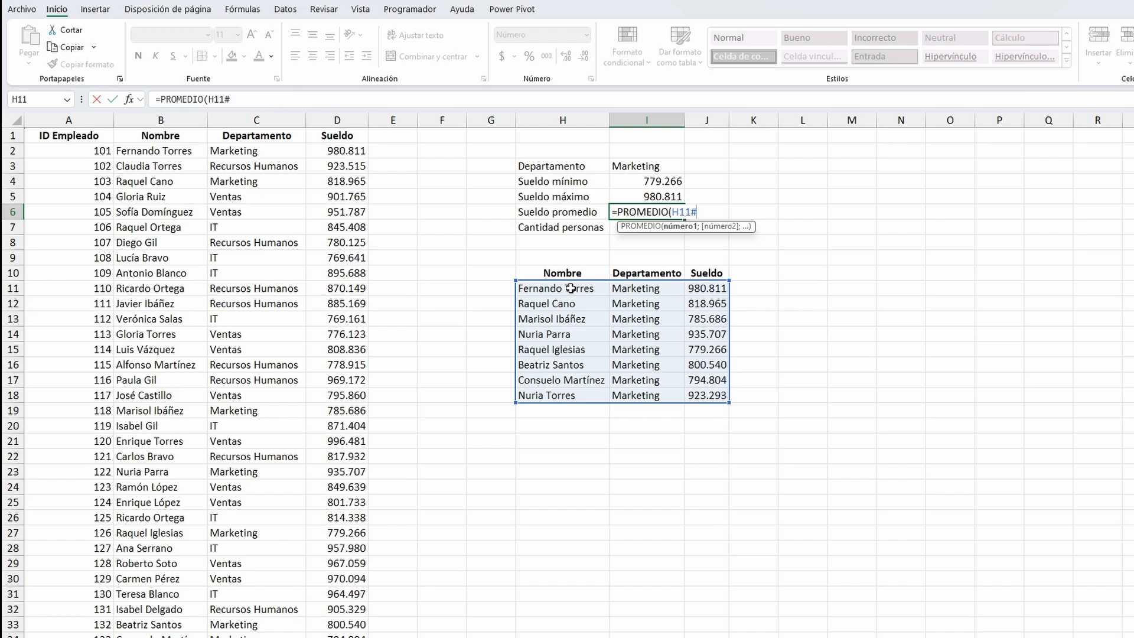
type(")")
key("Return")
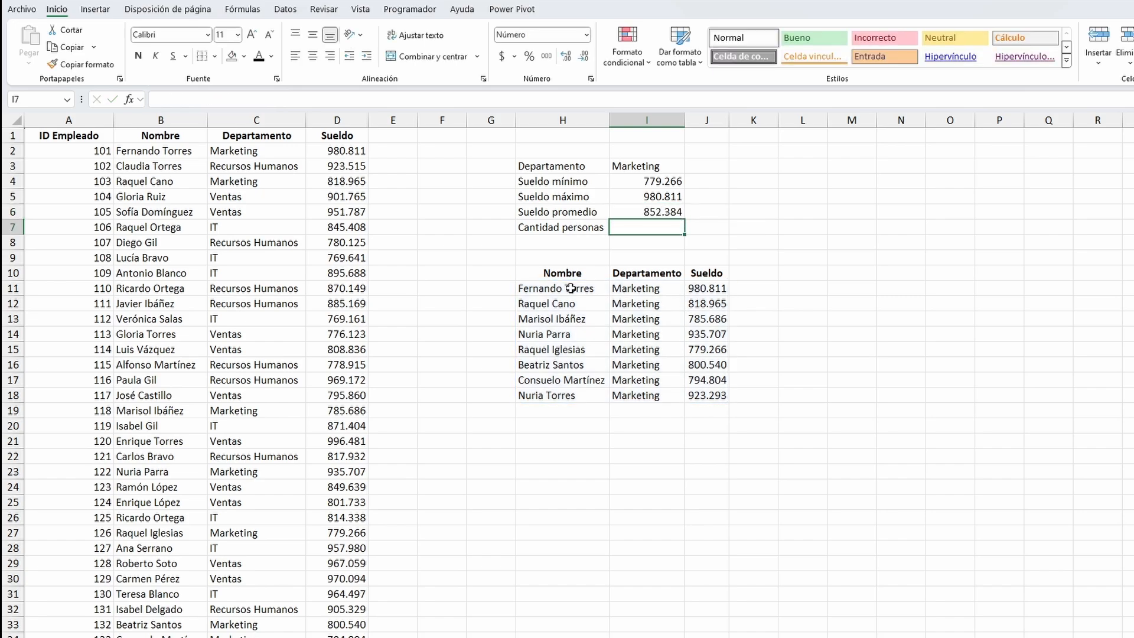
key("Right")
key("Down")
key("Down")
key("Down")
key("Down")
key("ctrl+shift+Down")
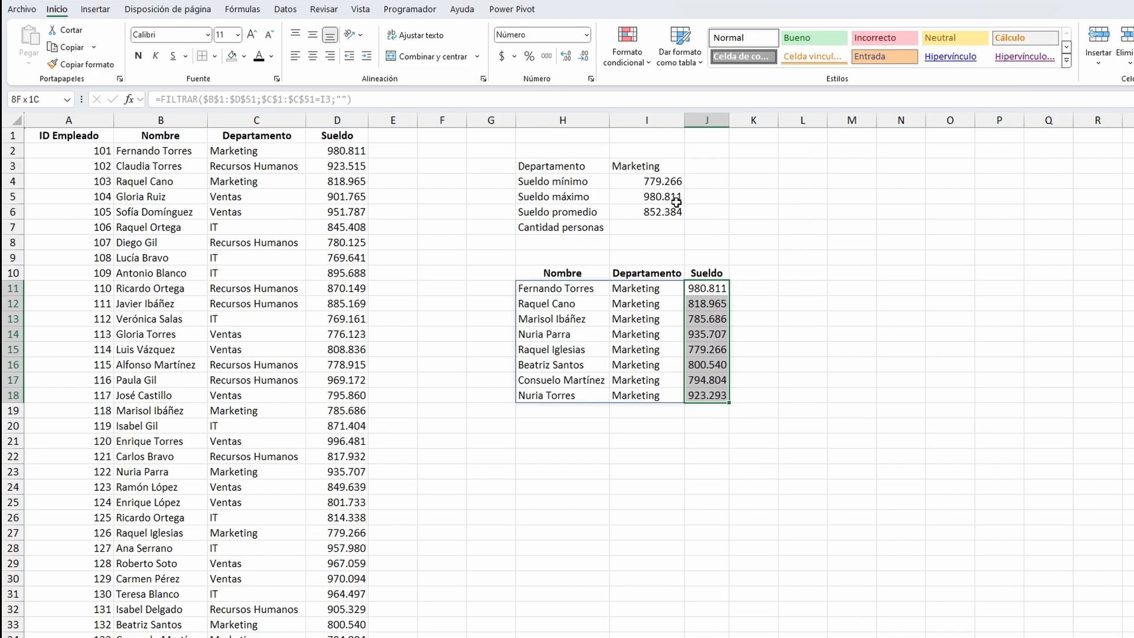
- Count the people in I7 with =CONTARA(H11:H18), using the fixed range of filtered names
left_click(654, 227)
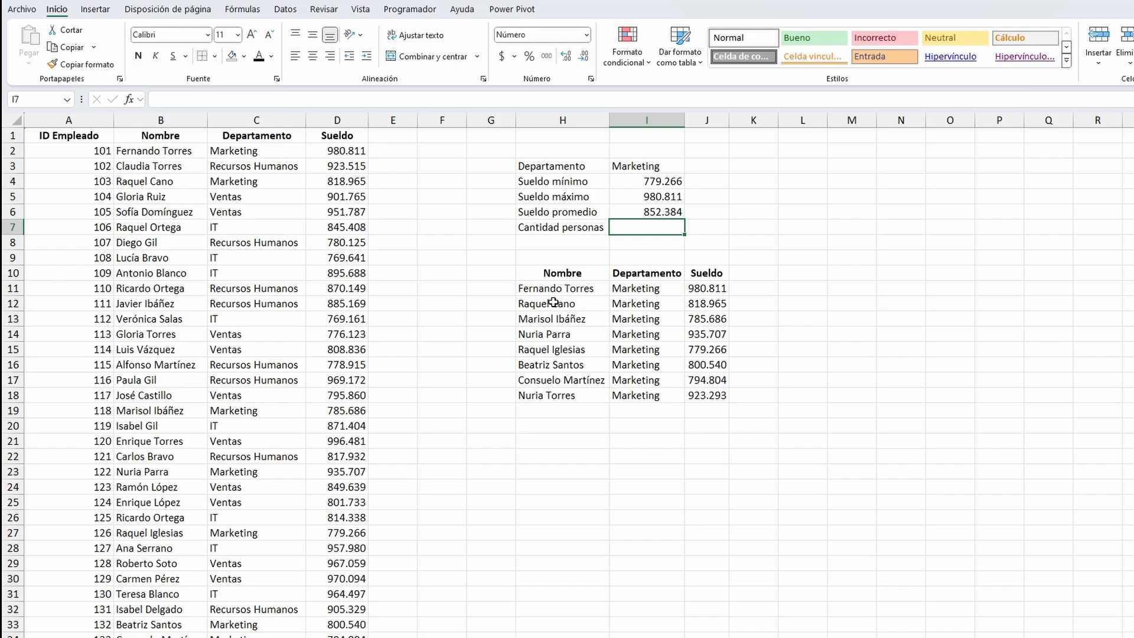
type("=")
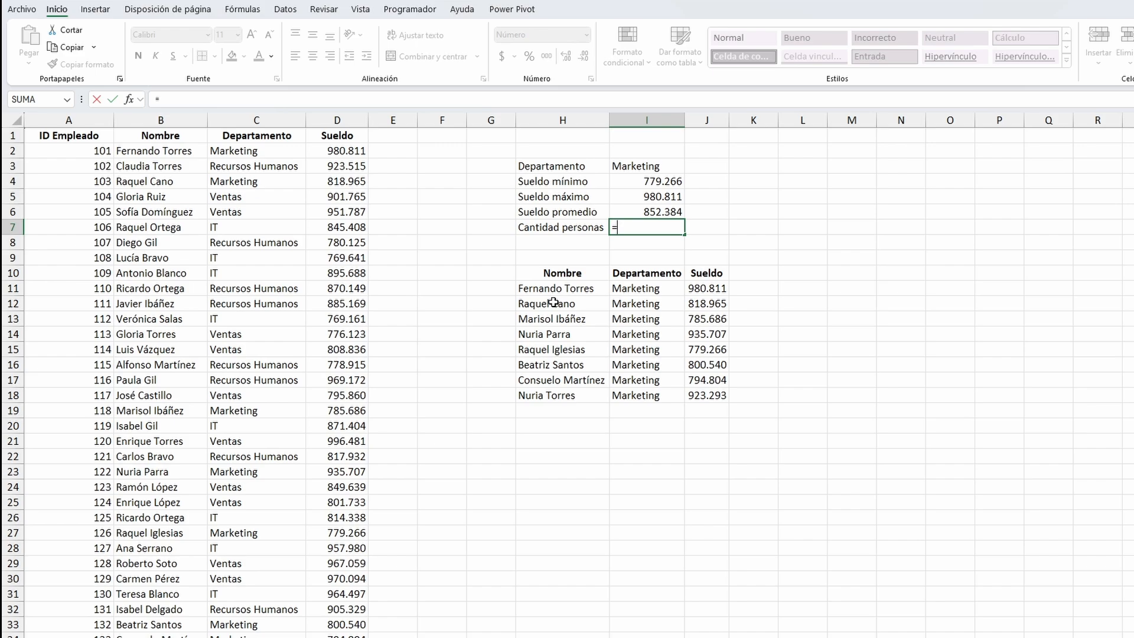
type("contara")
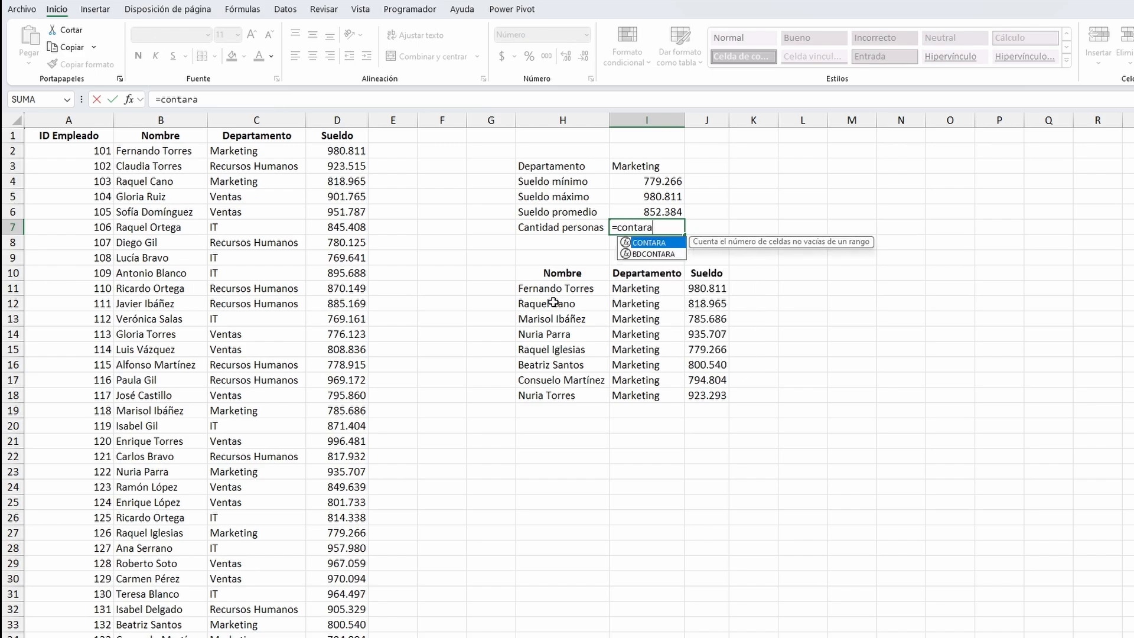
key("Tab")
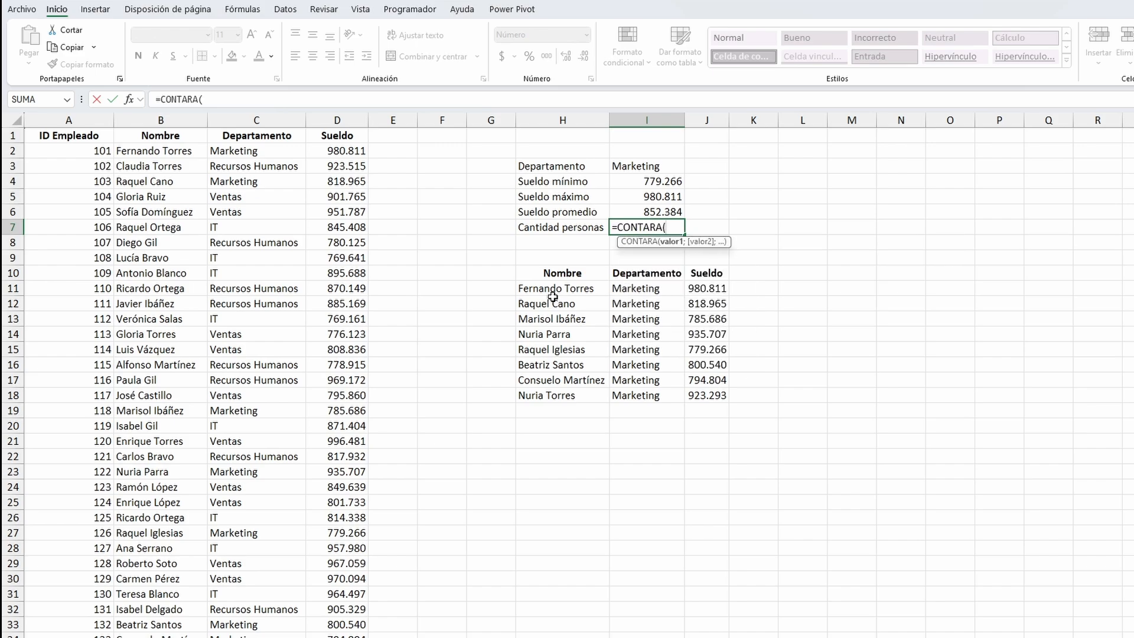
left_click(546, 287)
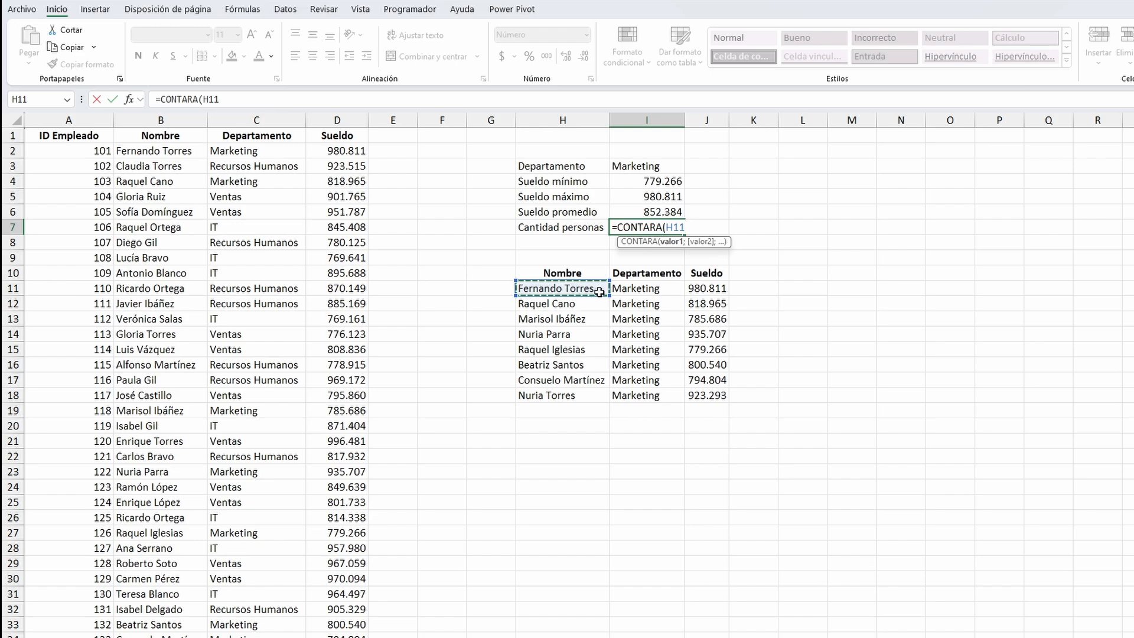
left_click_drag(599, 291, 584, 401)
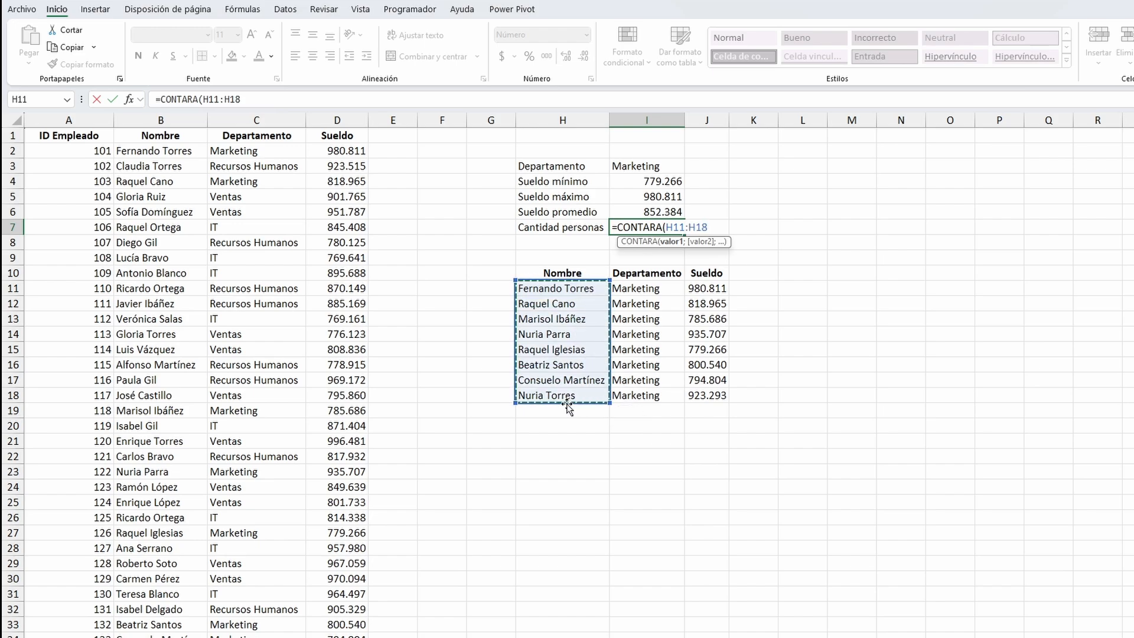
key("Return")
key("Up")
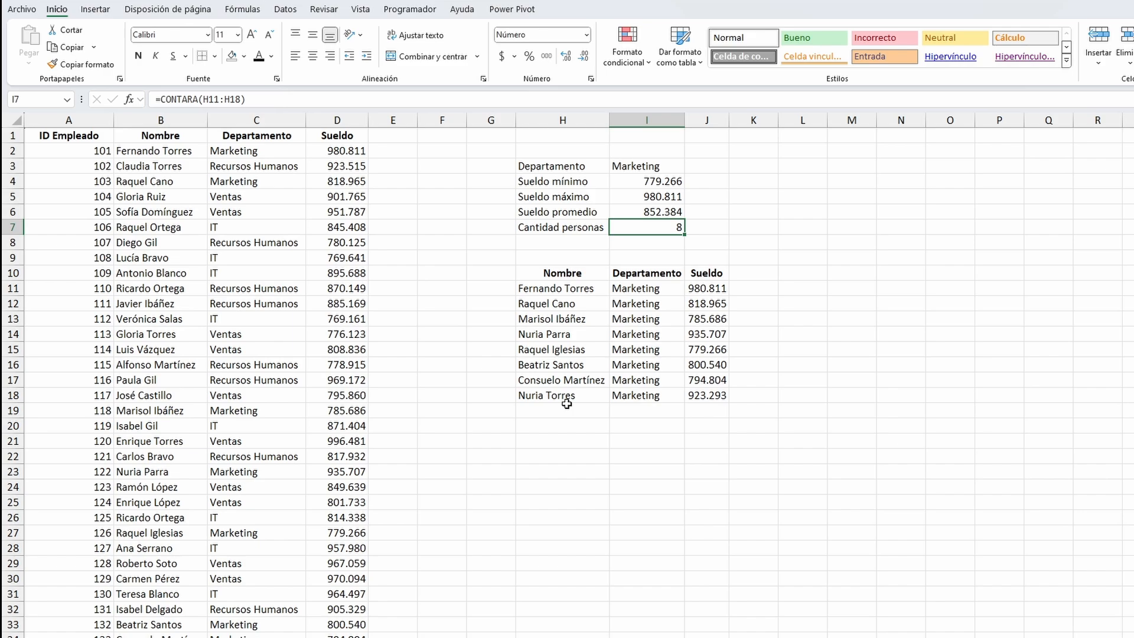
- Test the fixed-range headcount by changing the department in I3 to IT, and undo that change
left_click(662, 166)
type("IT")
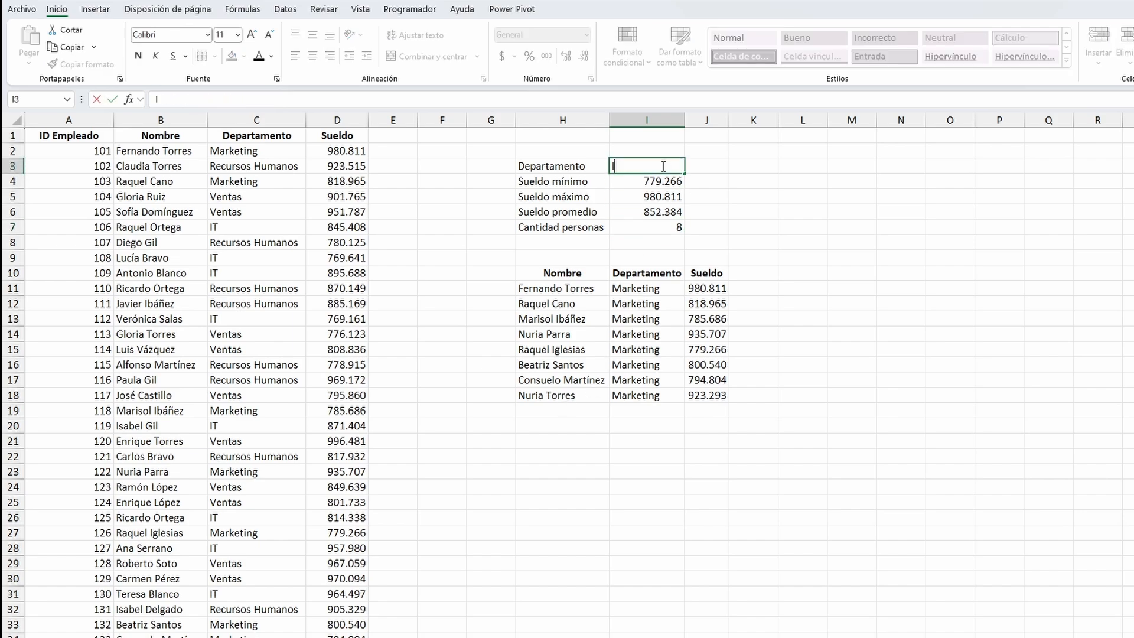
key("Return")
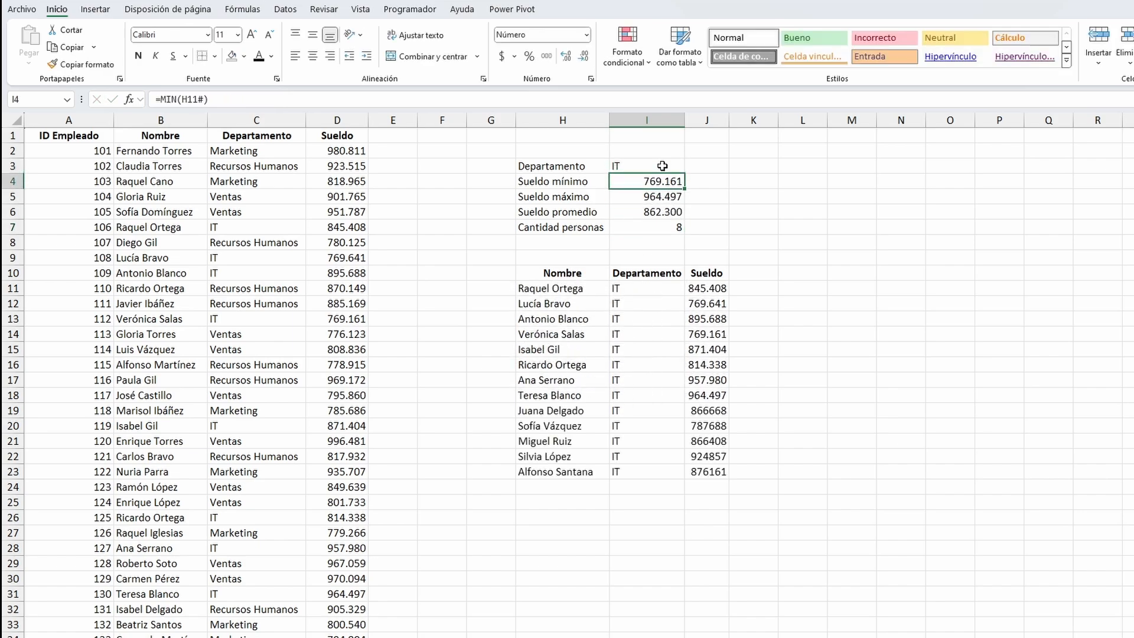
key("ctrl+z")
- Replace the fixed range in the I7 headcount formula with the spill reference, making it =CONTARA(H11#)
left_click(659, 229)
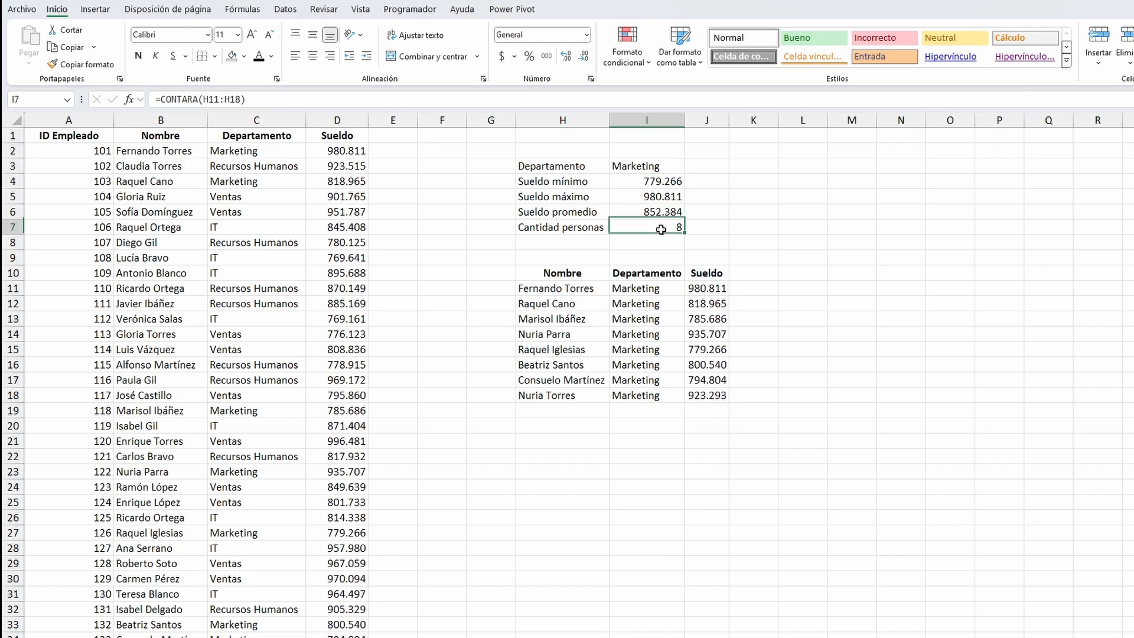
left_click_drag(220, 99, 282, 100)
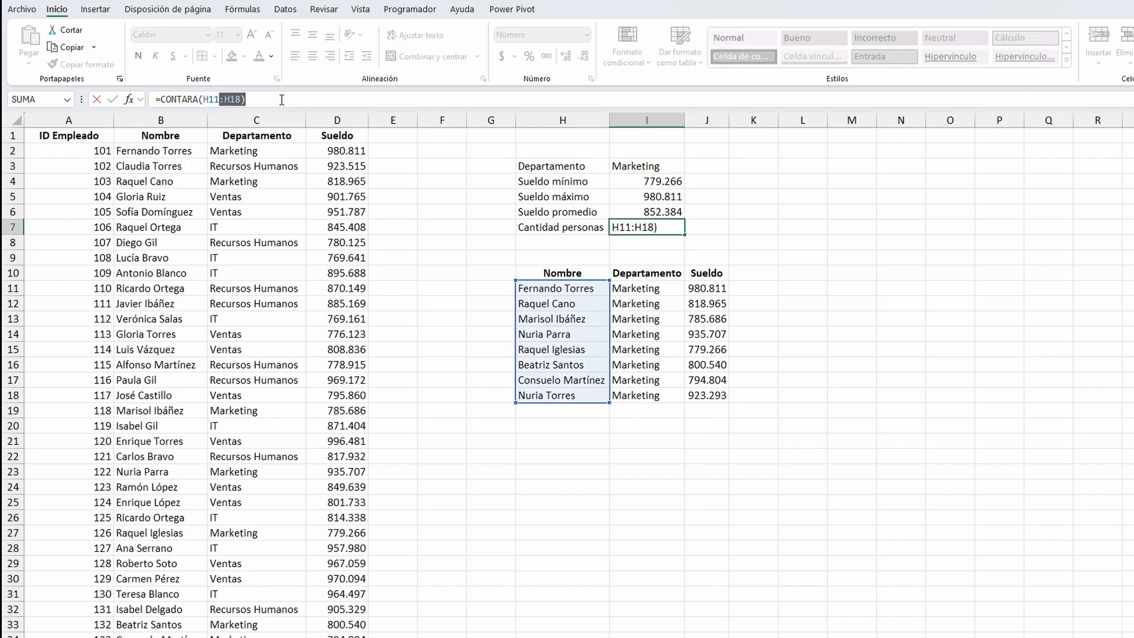
type("#")
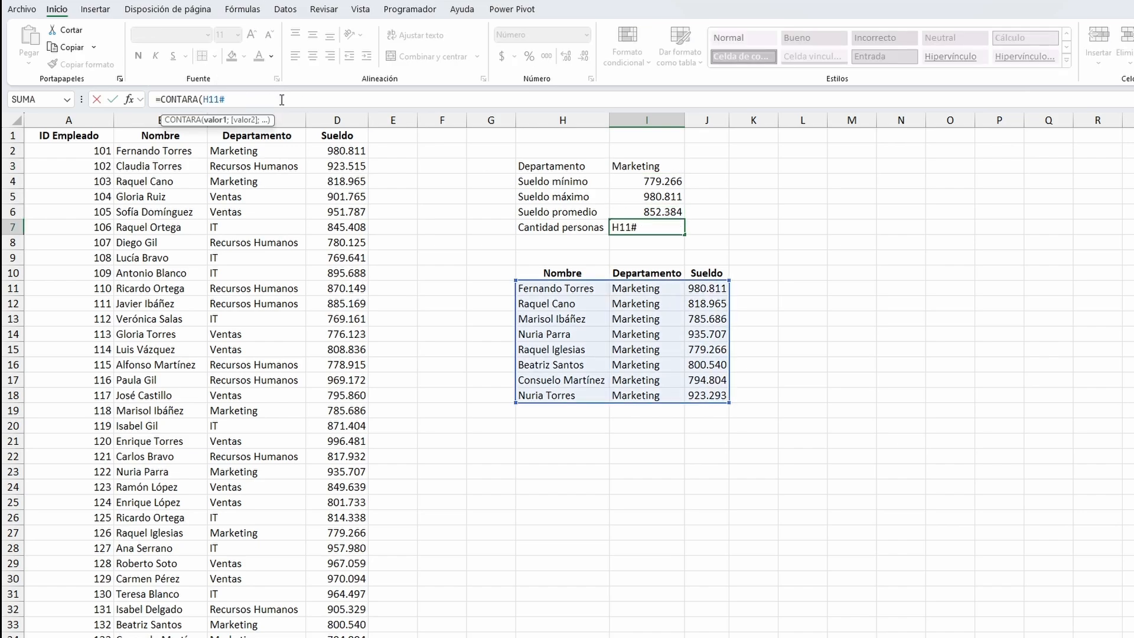
type(")")
key("Return")
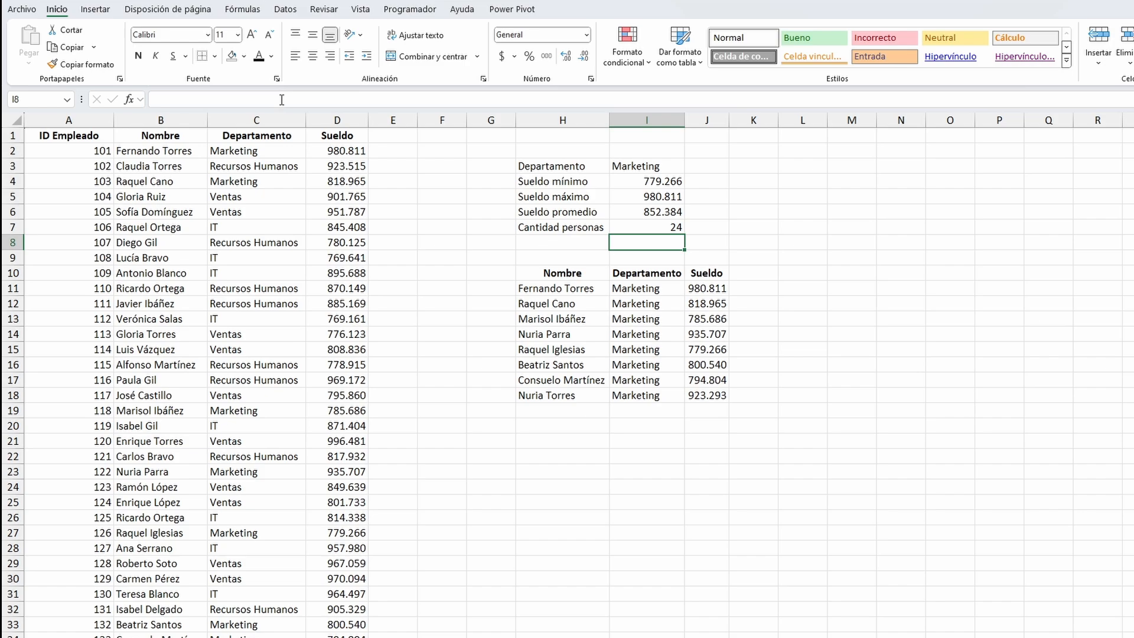
- Compare the headcount formula in I7 with the filtered names in column H and the whole spilled range H11:J18
left_click_drag(565, 288, 575, 395)
left_click(659, 229)
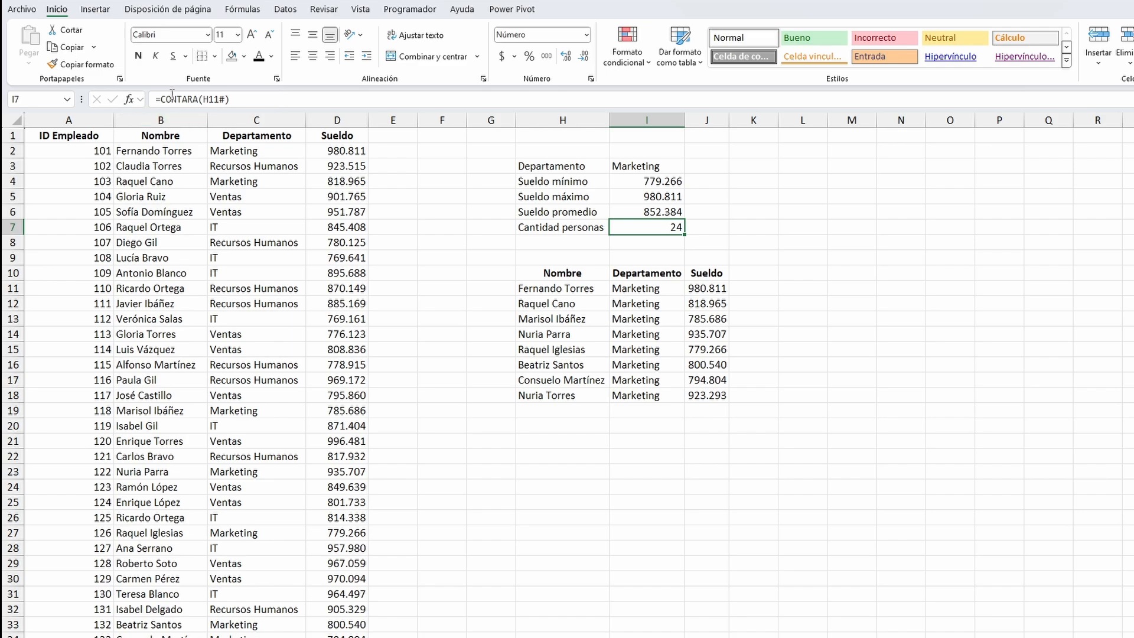
left_click_drag(558, 287, 709, 395)
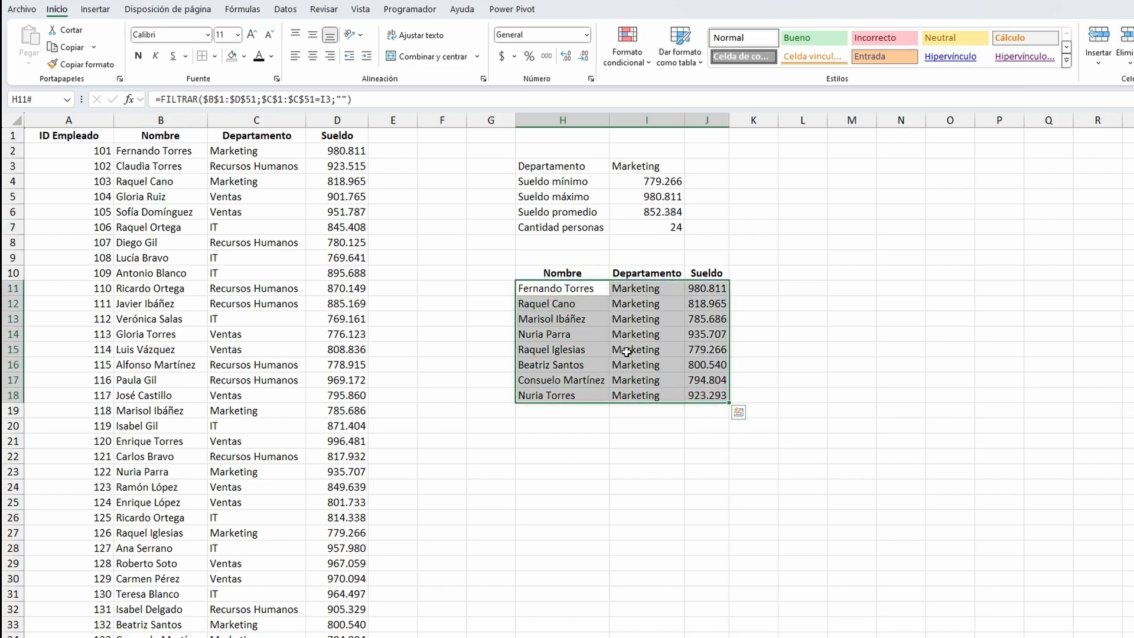
left_click(584, 289)
left_click(658, 229)
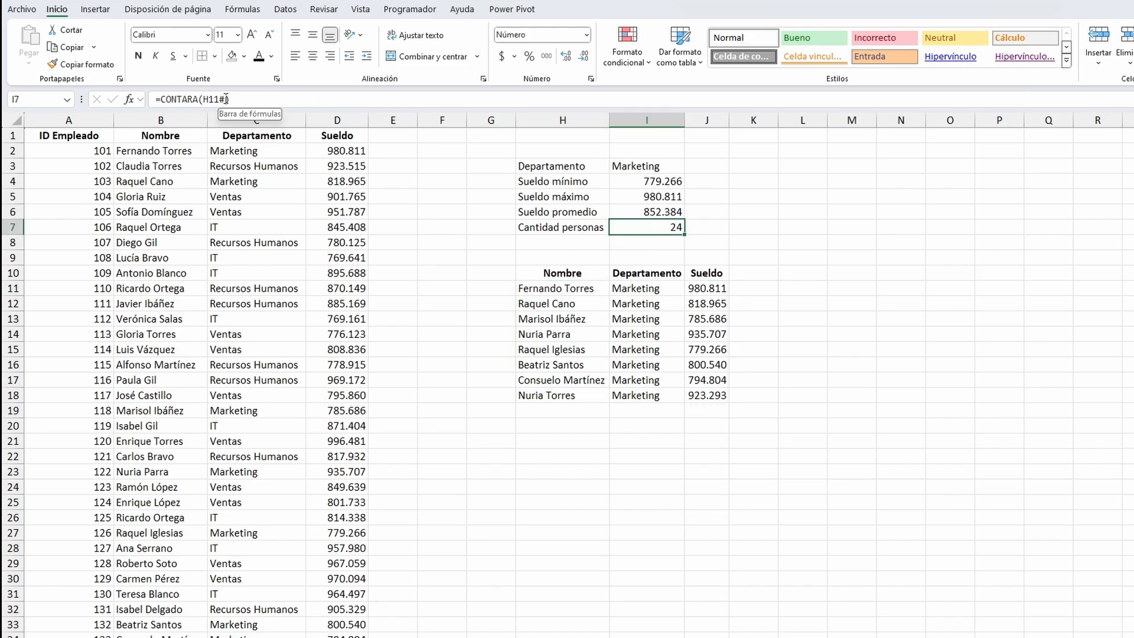
- Restrict the I7 headcount to the spilled range's first column by changing the formula to =CONTARA(INDICE(H11#;0;1))
left_click(204, 98)
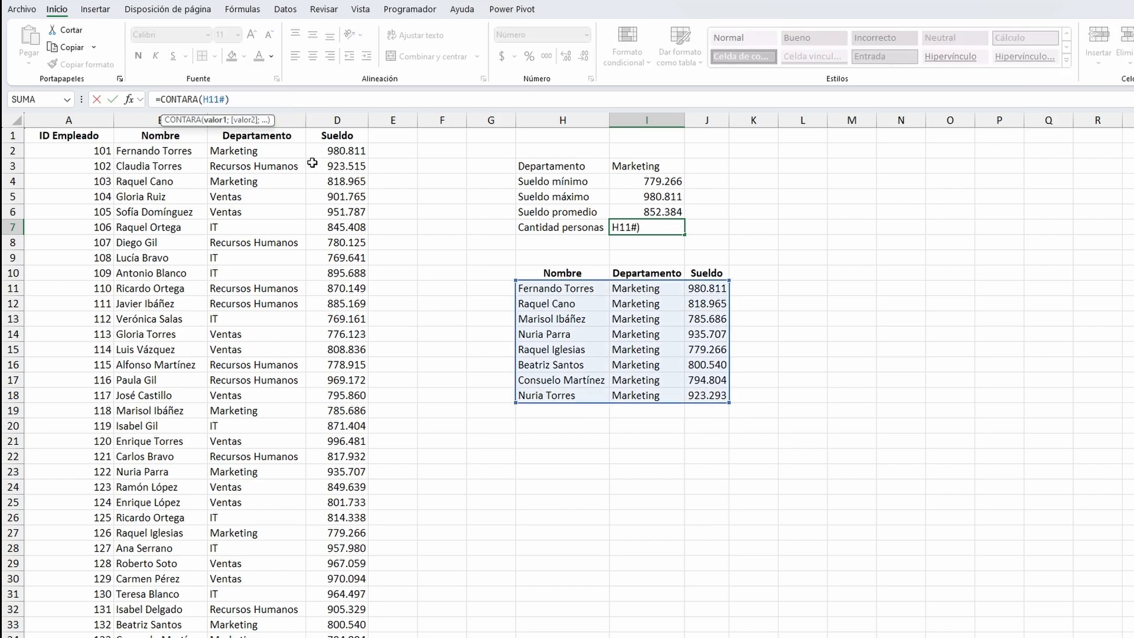
type("IN")
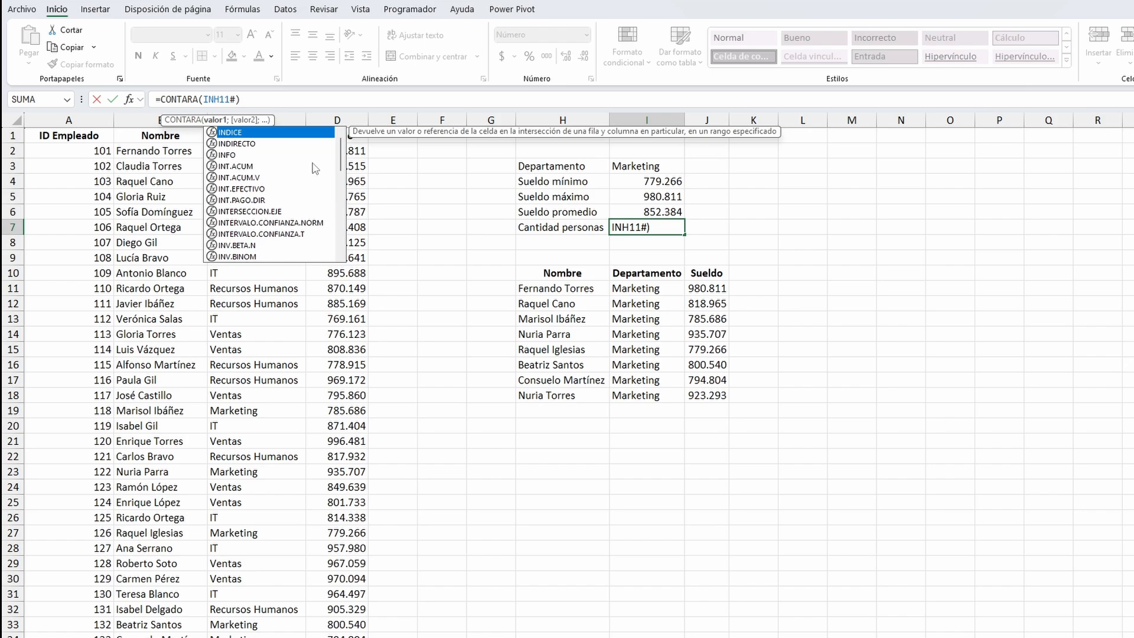
type("DICE")
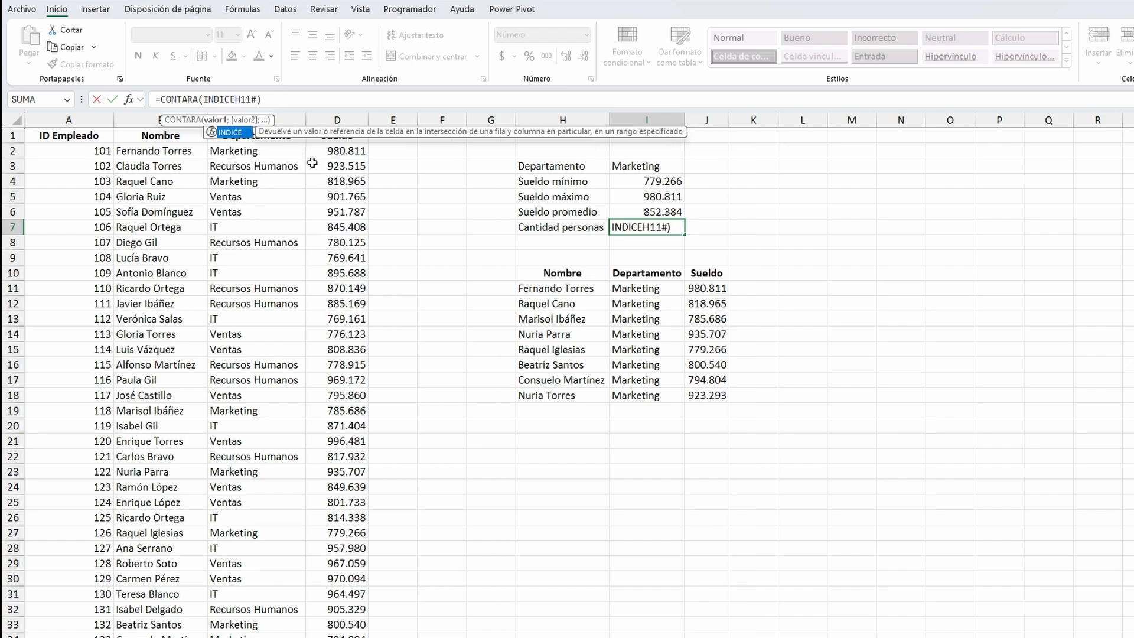
type("(")
left_click(264, 99)
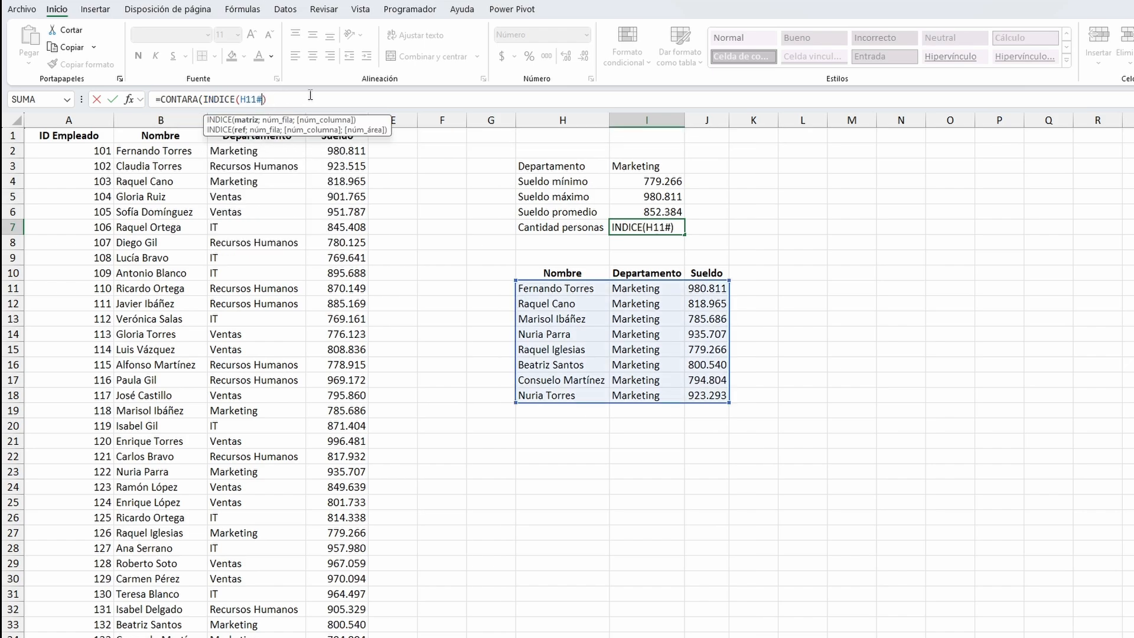
type(";")
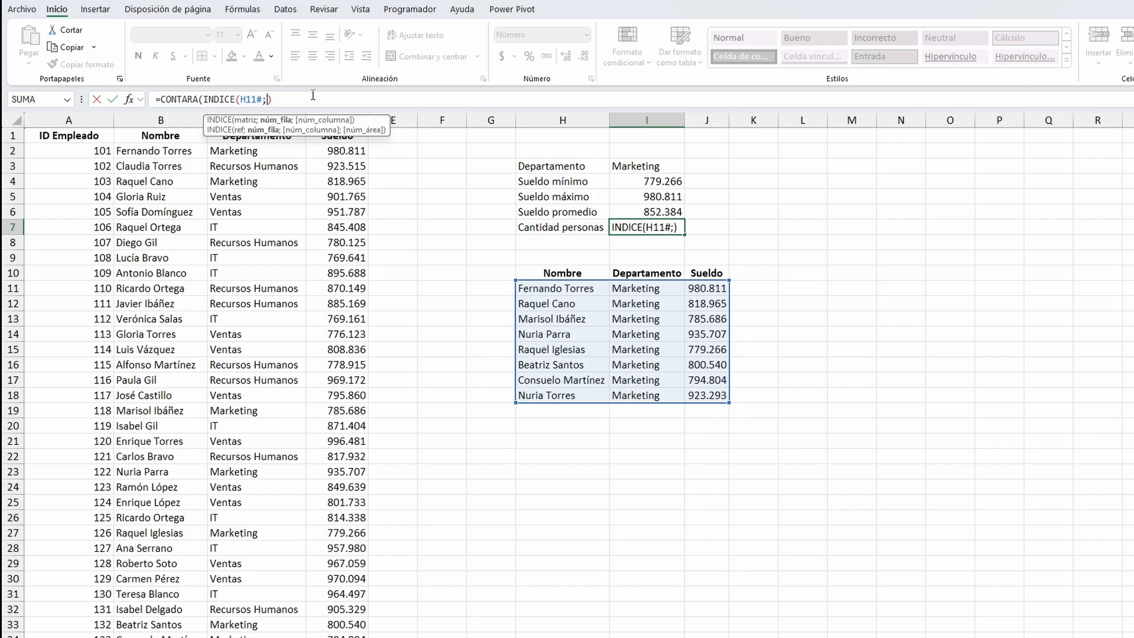
type("0;")
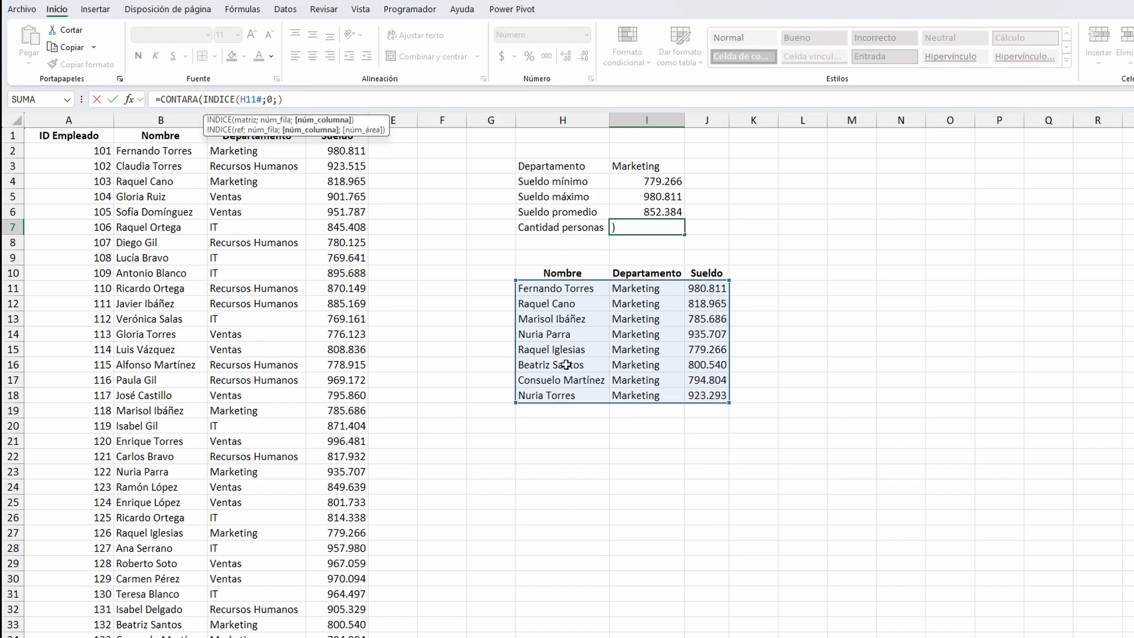
type("1)")
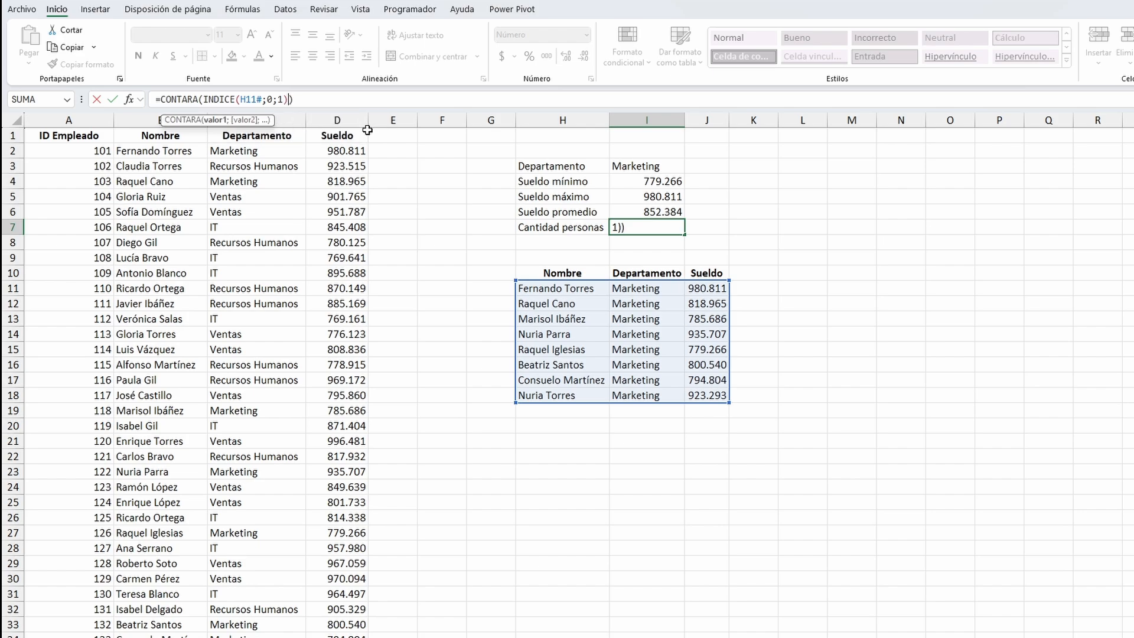
key("Return")
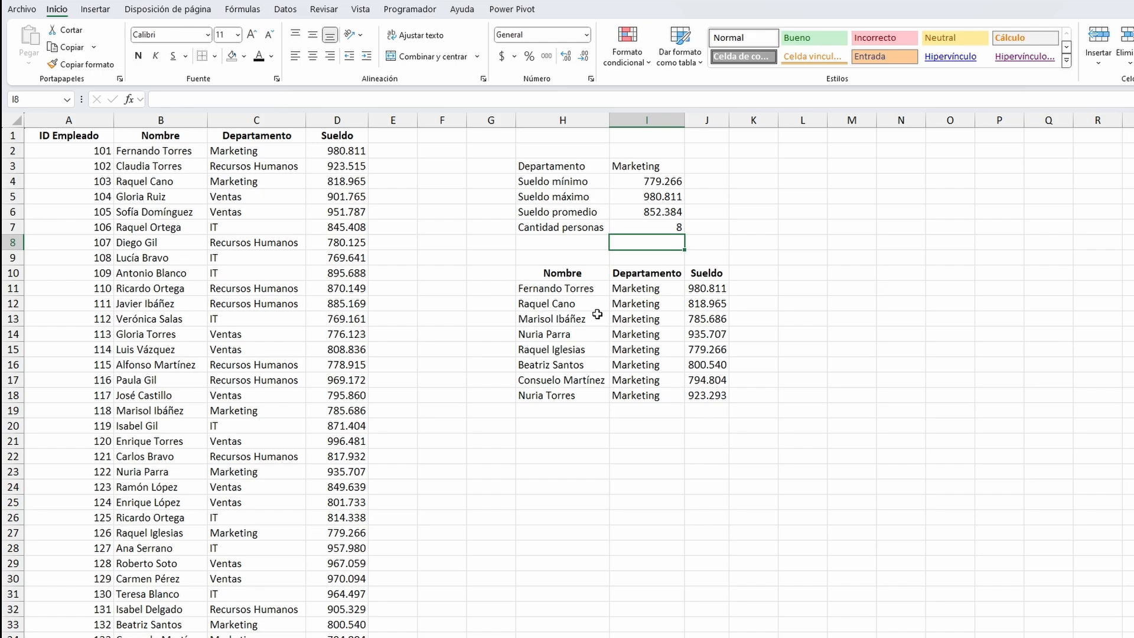
- Set the department criterion in I3 to IT
left_click(675, 163)
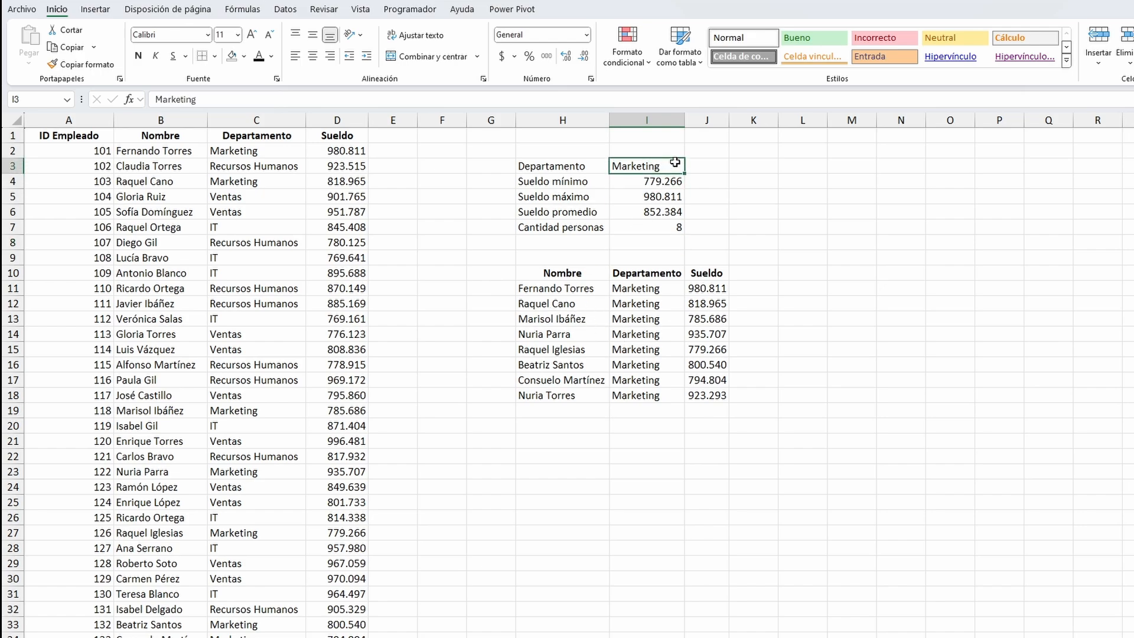
type("IT")
key("Return")
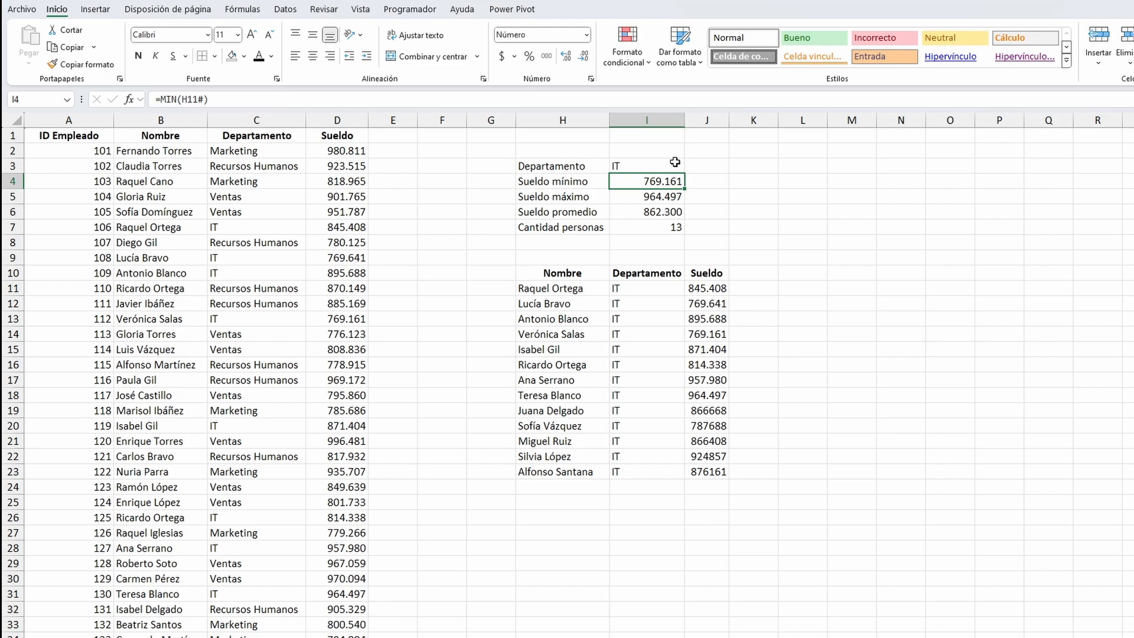
- Select the spilled names from H11 downward to check them against the headcount in I7
key("Left")
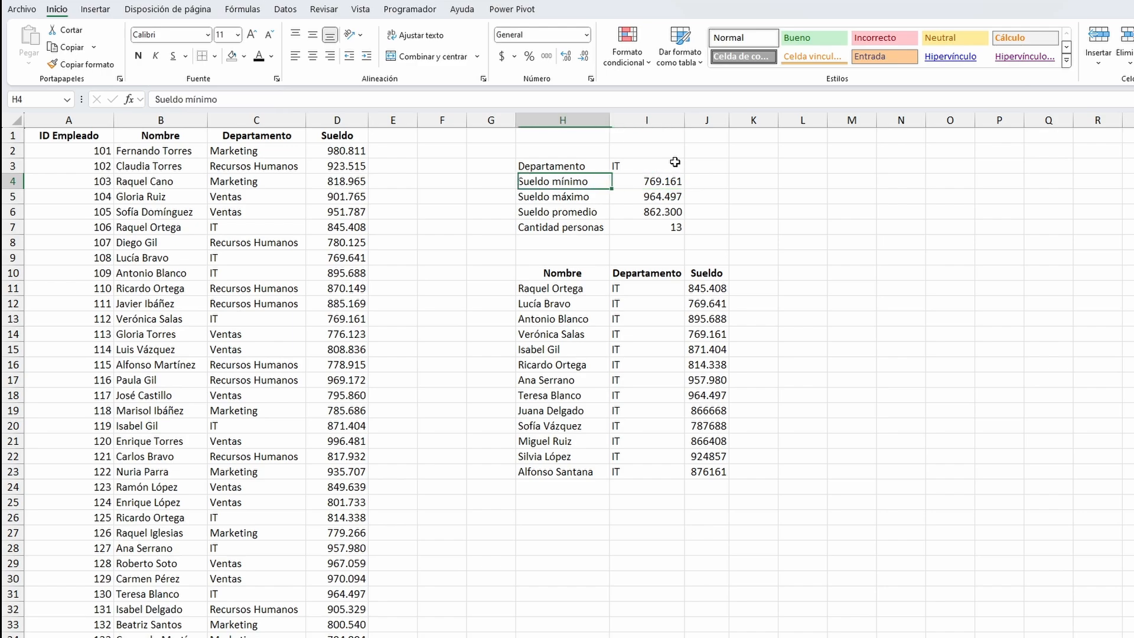
key("Down")
key("Down")
key("Down")
key("Down")
key("Down")
key("Down")
key("Down")
key("ctrl+shift+Down")
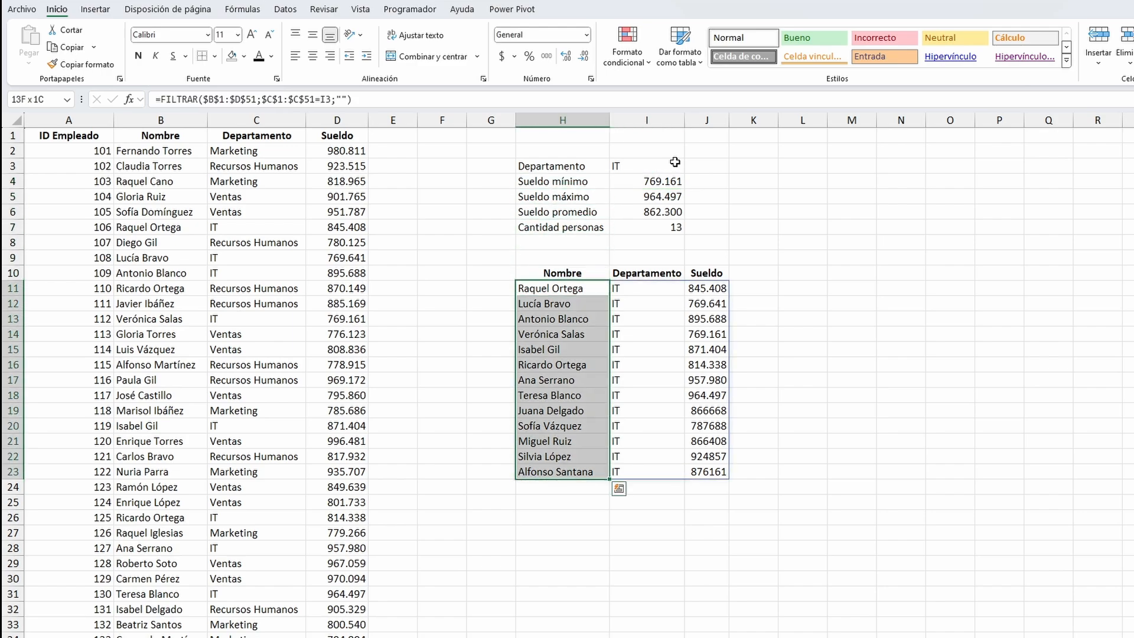
key("Up")
key("Up")
key("Up")
key("Up")
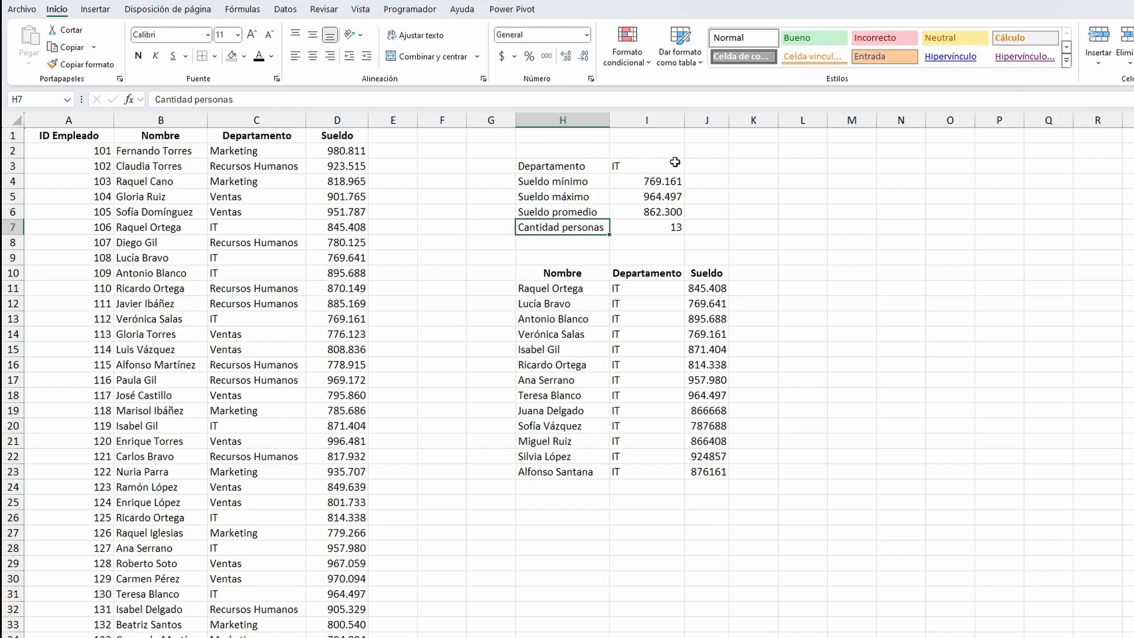
- Convert the employee data in columns A to D into a table with a header row
scroll(317, 182, "down", 1)
scroll(319, 189, "up", 1)
left_click(270, 267)
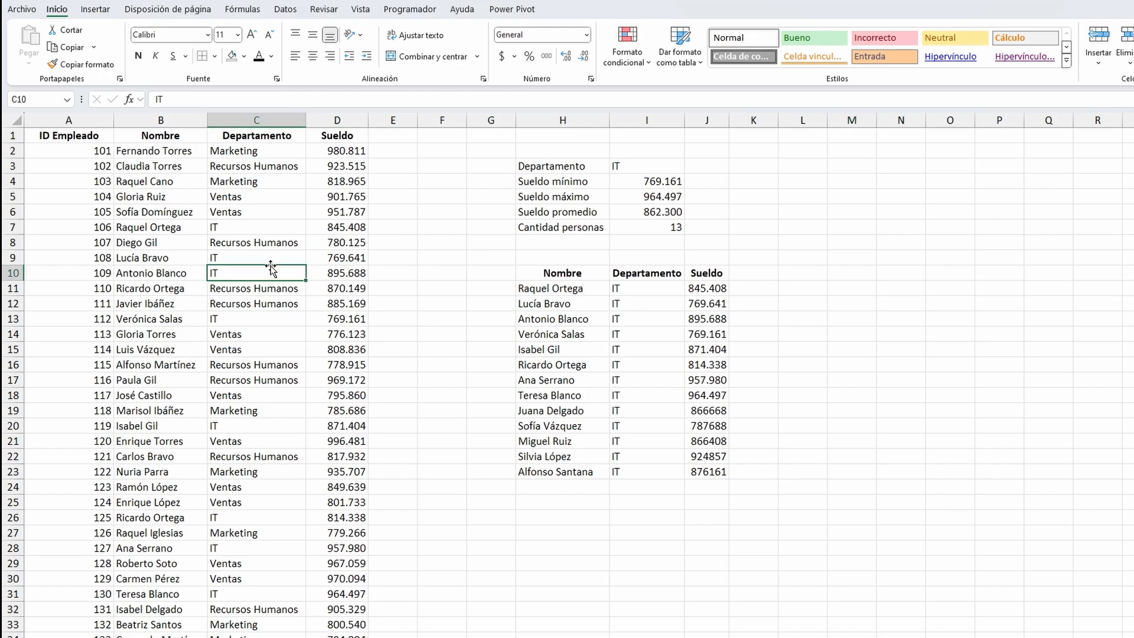
key("ctrl+t")
key("Return")
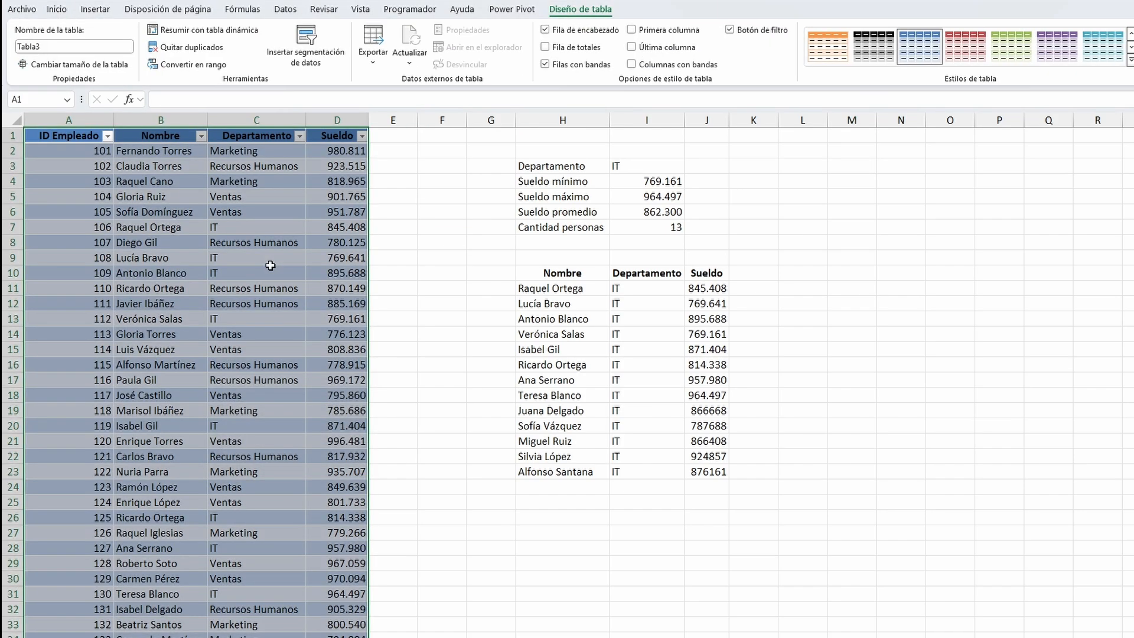
left_click(271, 265)
- Rewrite the report formula in H11 with structured references as =FILTRAR(Tabla3[[Nombre]:[Sueldo]];Tabla3[Departamento]=I3;"")
left_click(567, 291)
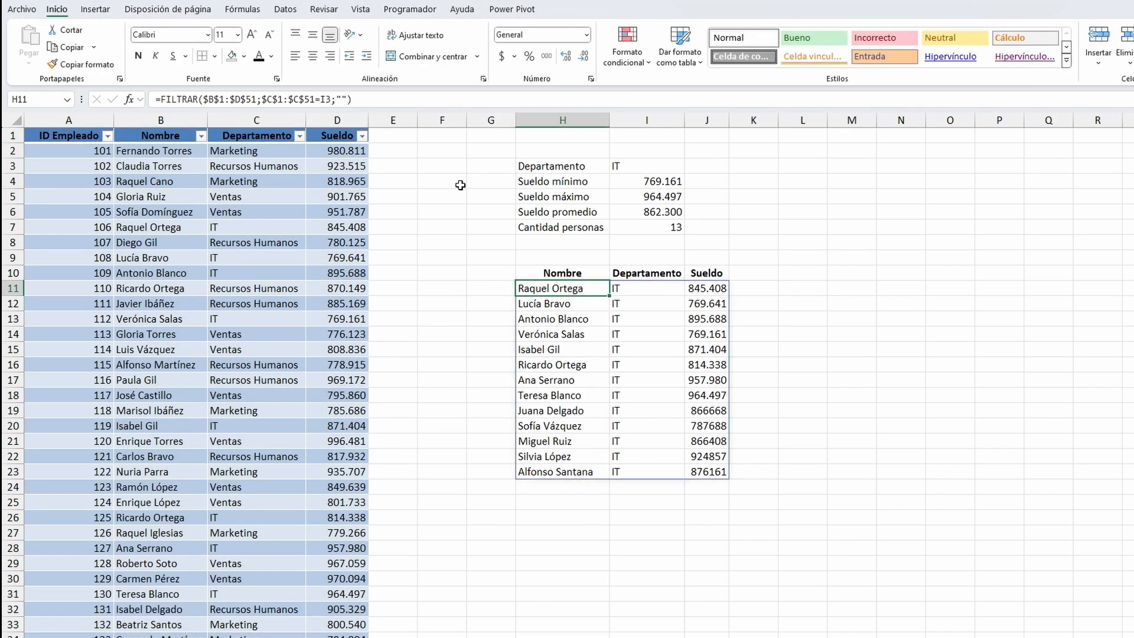
type("=")
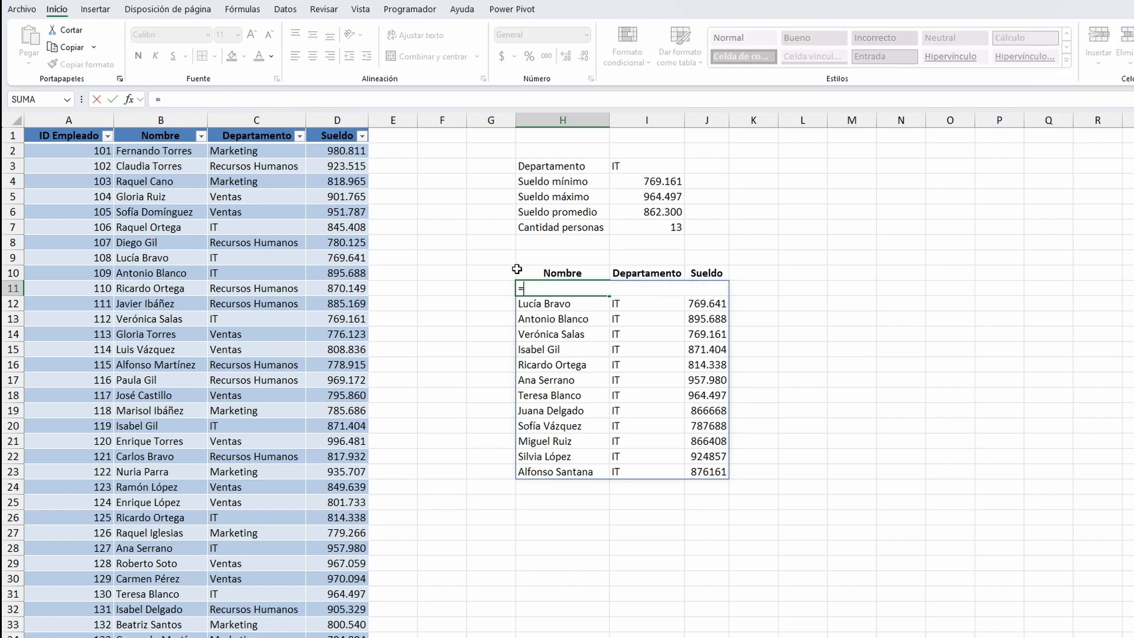
type("FILTRAR(")
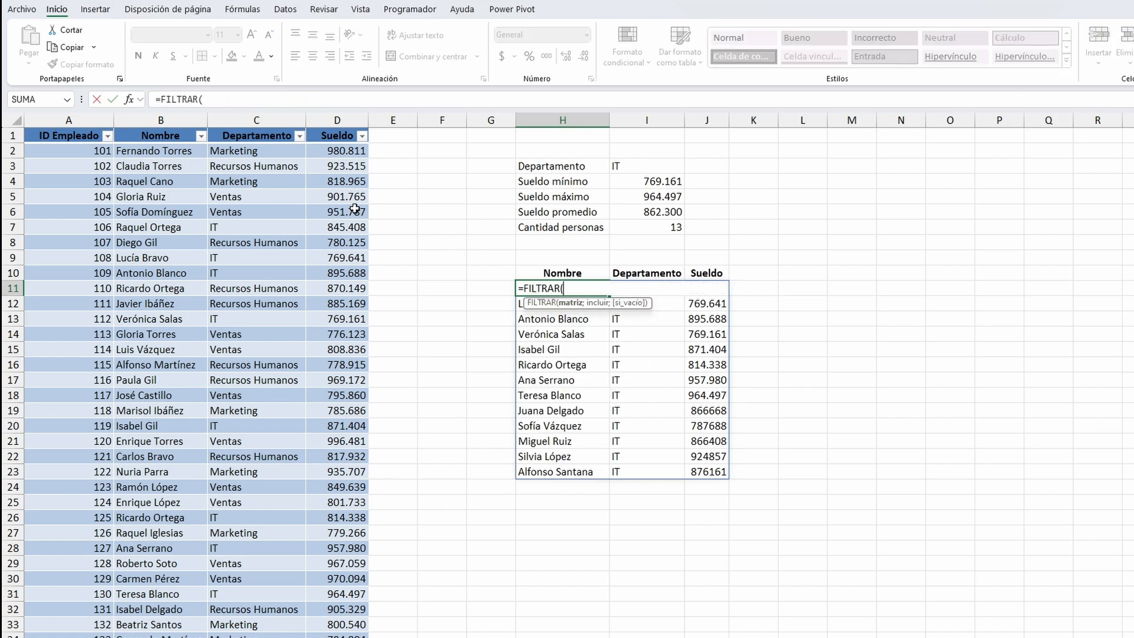
left_click_drag(166, 151, 329, 334)
key("ctrl+shift+Down")
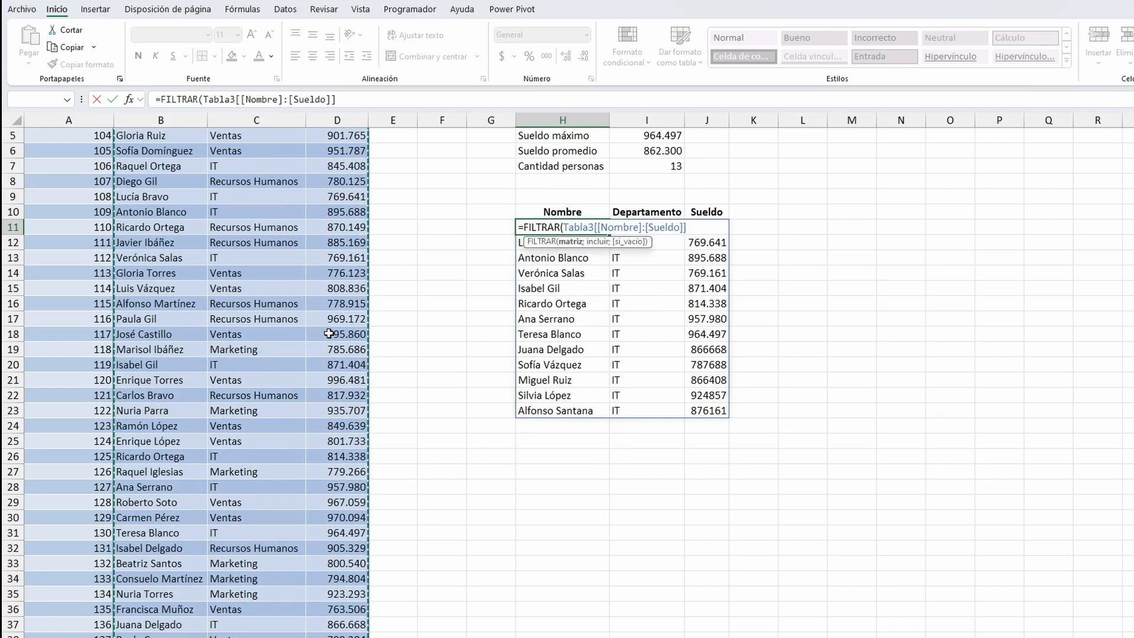
type(";")
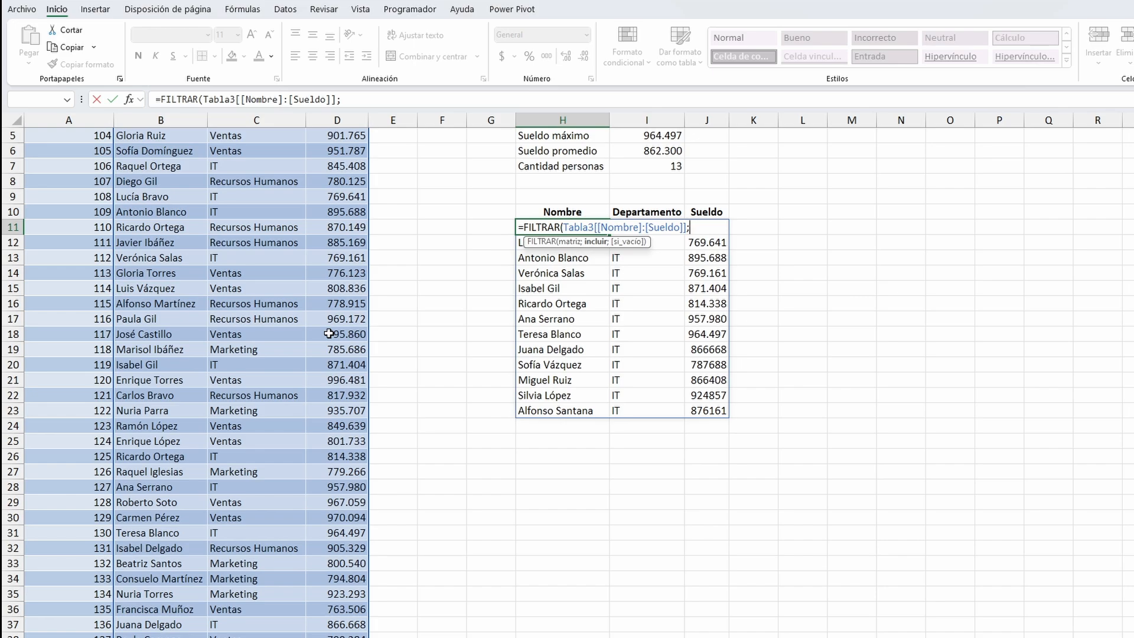
left_click(246, 288)
key("ctrl+space")
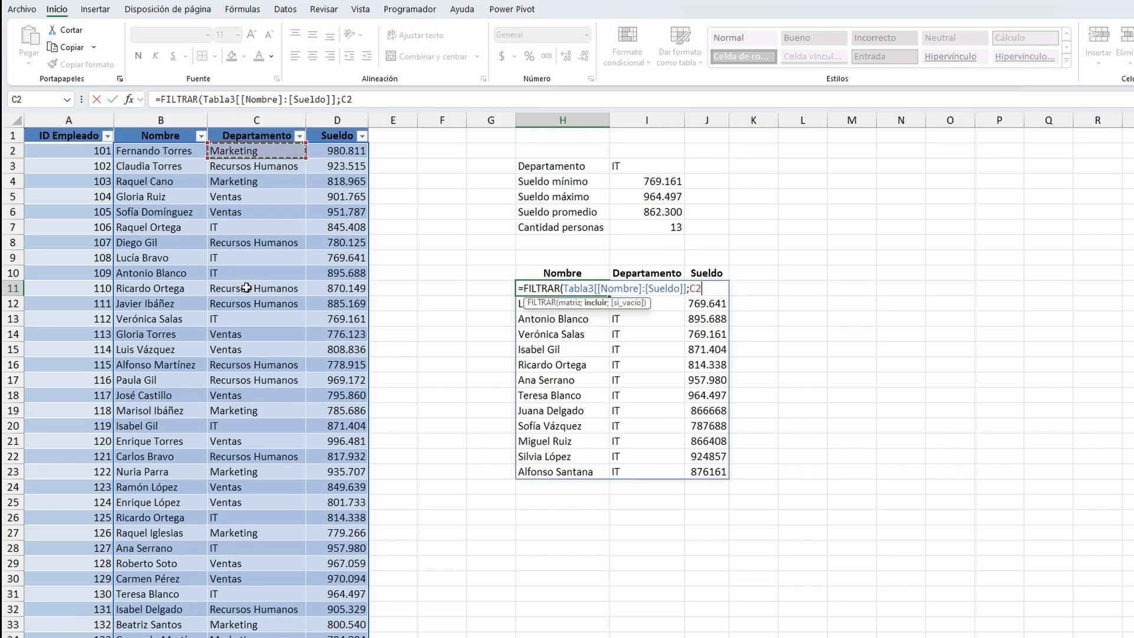
type("=")
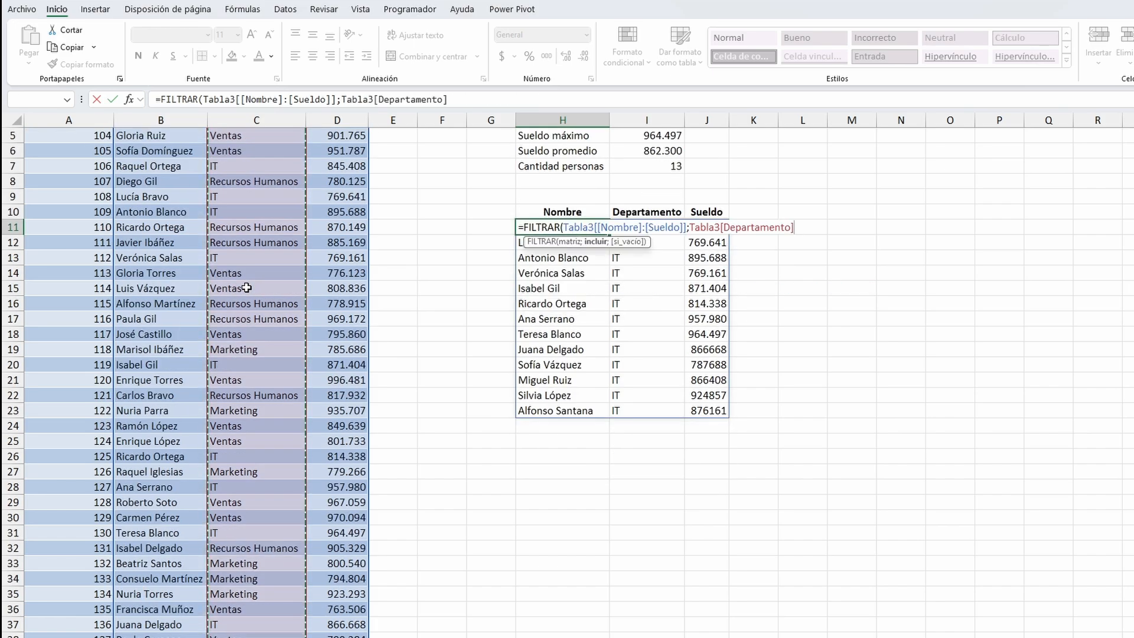
scroll(246, 287, "up", 2)
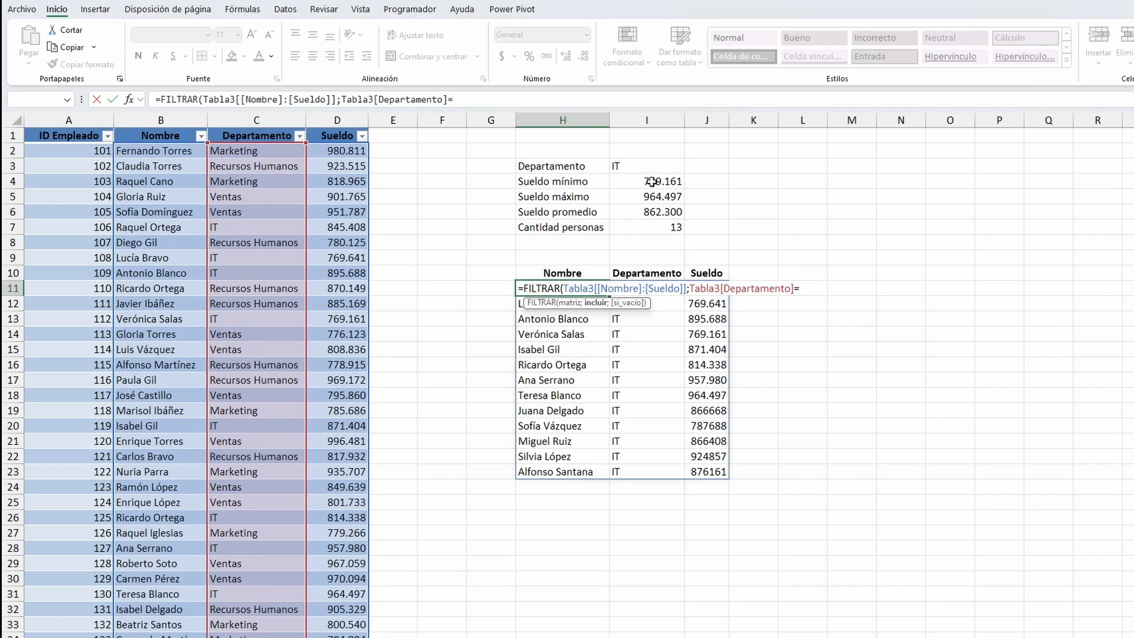
left_click(644, 166)
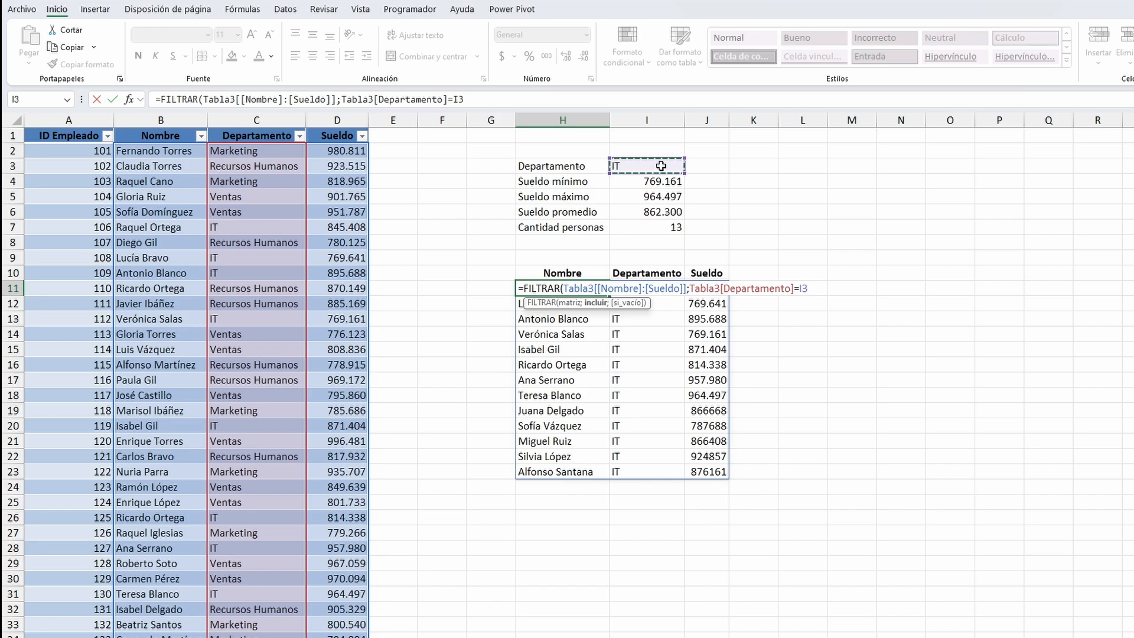
type(";\"\")")
key("Return")
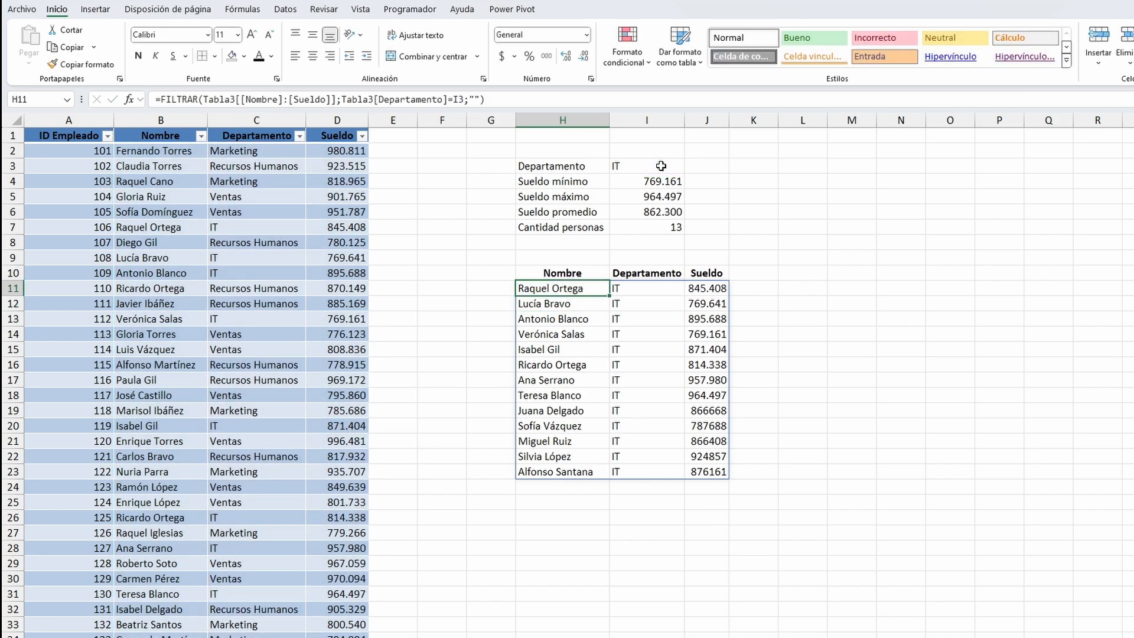
key("Down")
key("Right")
key("Right")
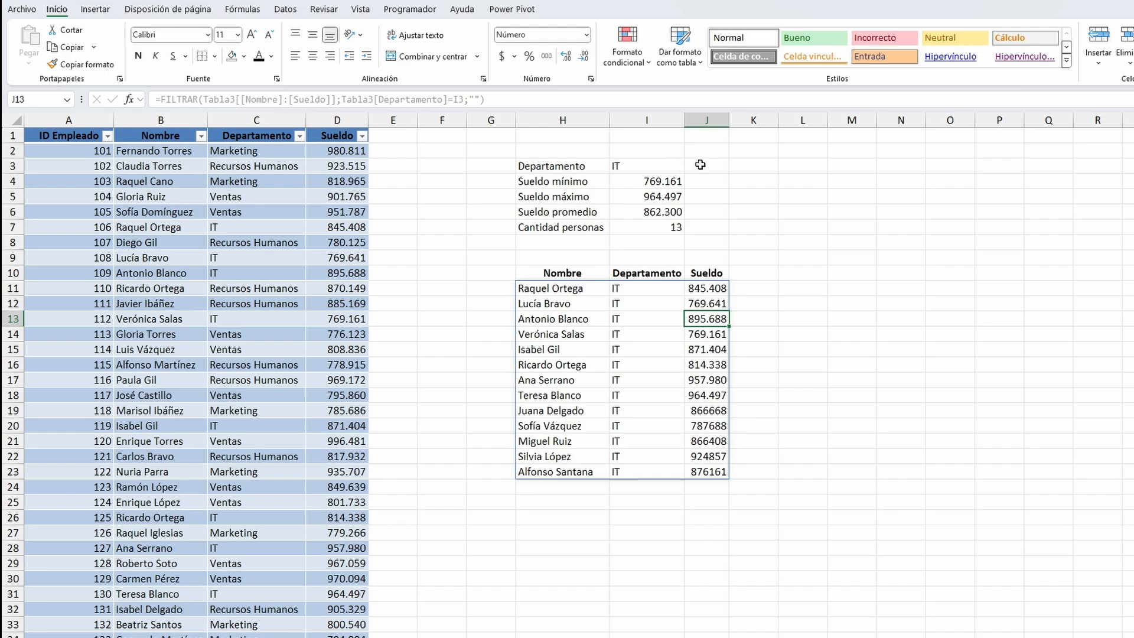
- List the distinct departments from L3 downward with the formula =UNICOS(Tabla3[Departamento])
left_click(789, 168)
type("=")
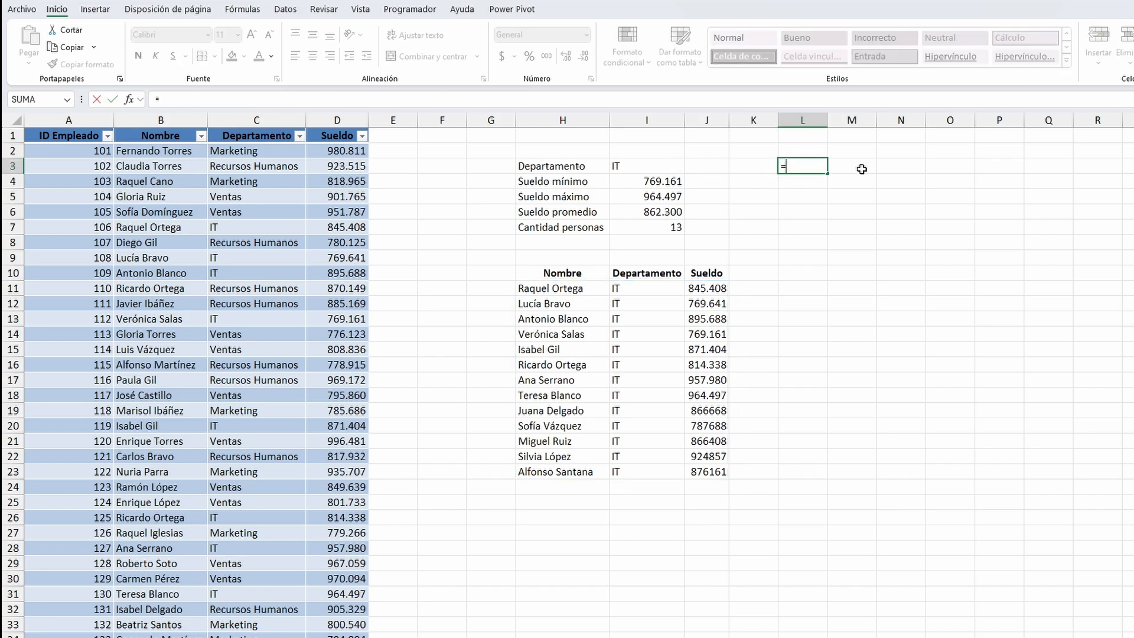
type("UNICOS(")
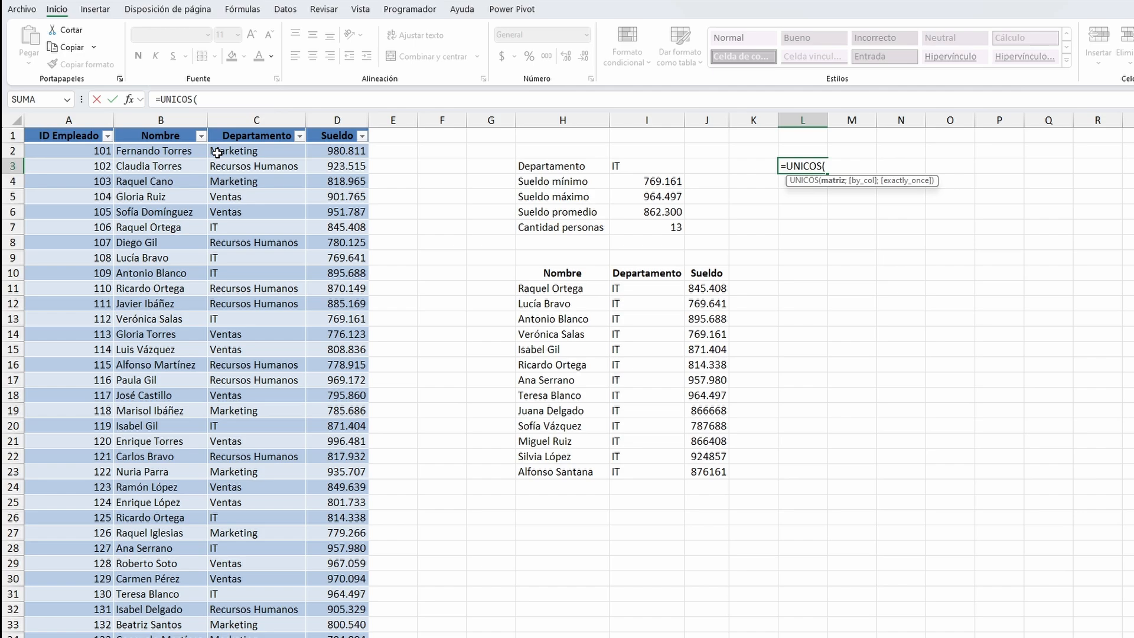
left_click(250, 150)
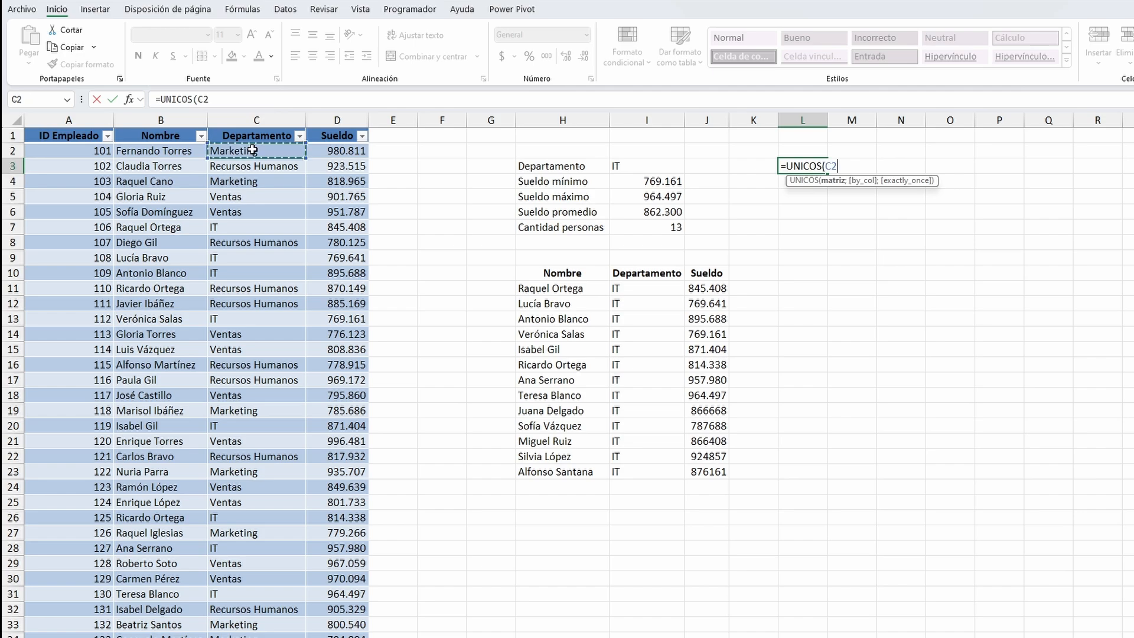
key("ctrl+shift+Down")
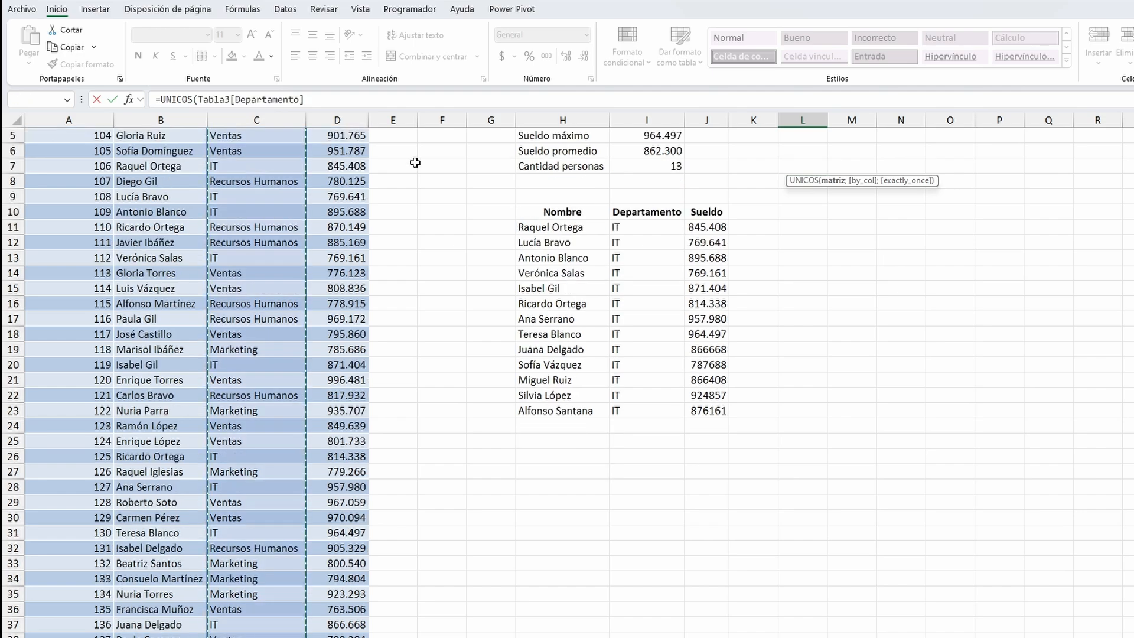
key("Return")
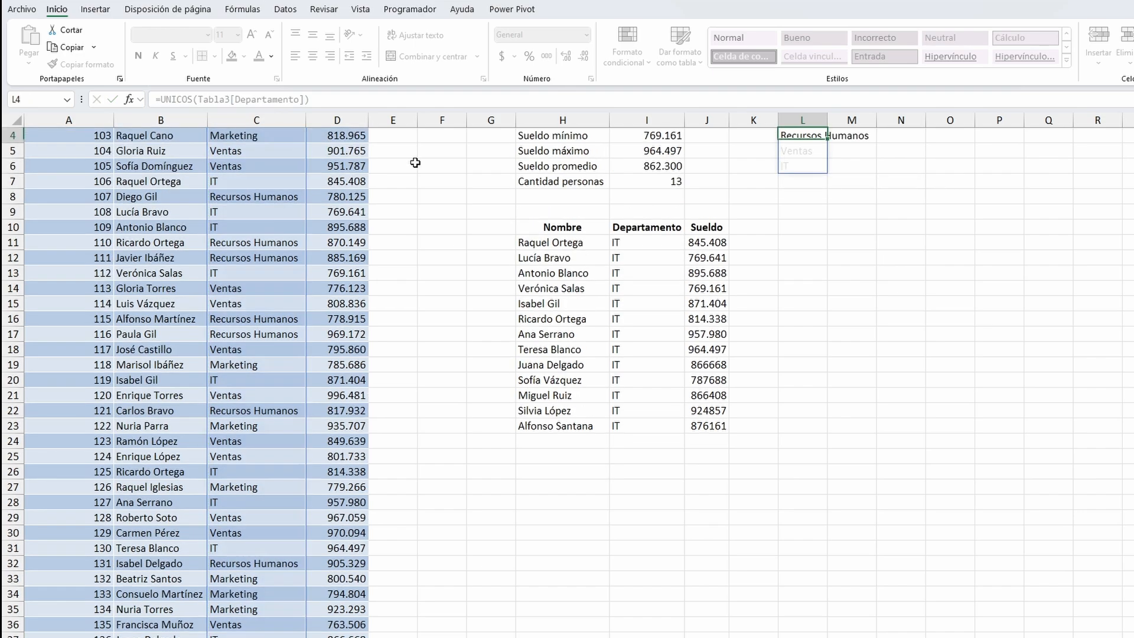
key("Up")
key("Down")
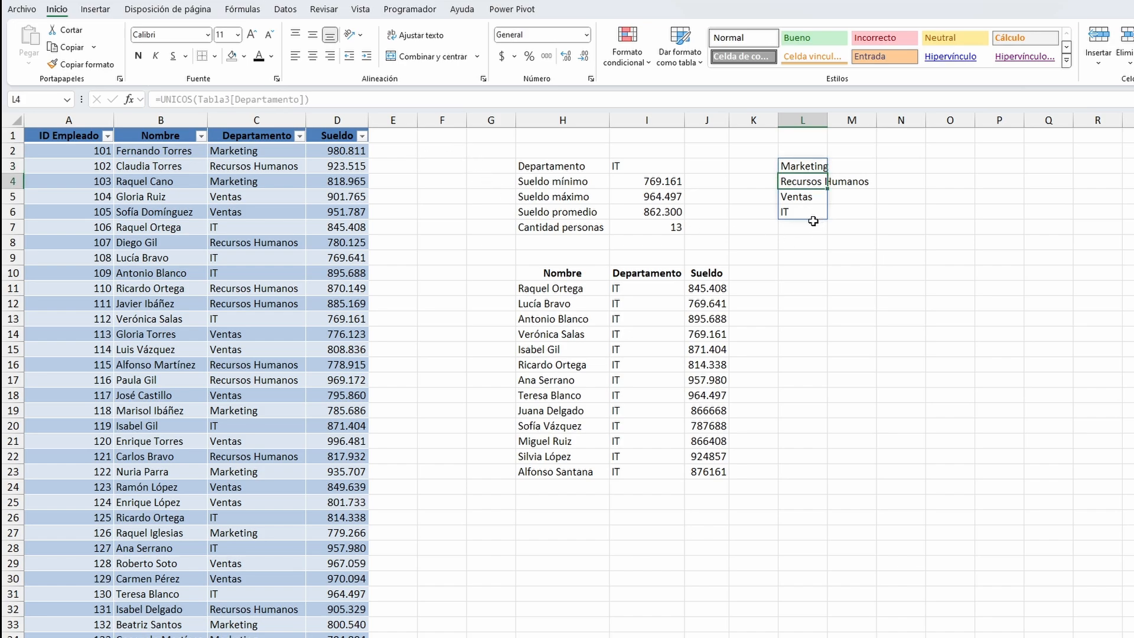
- Add a list-type data validation to cell I3, sourced from the spilled department list L3#, and view its options
left_click(651, 169)
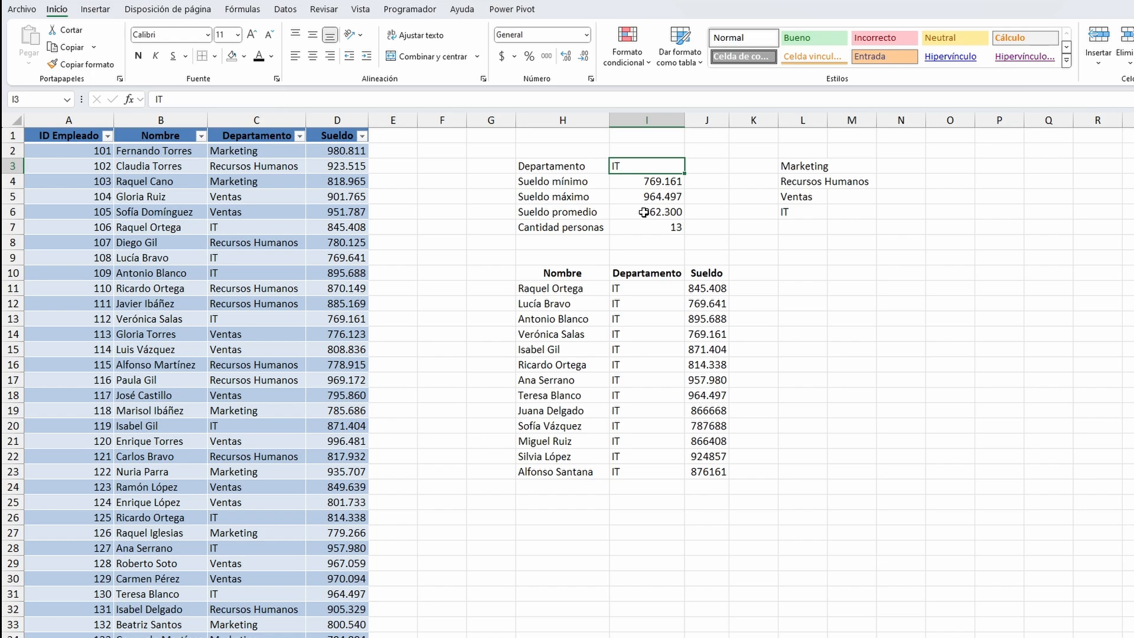
left_click_drag(805, 166, 815, 207)
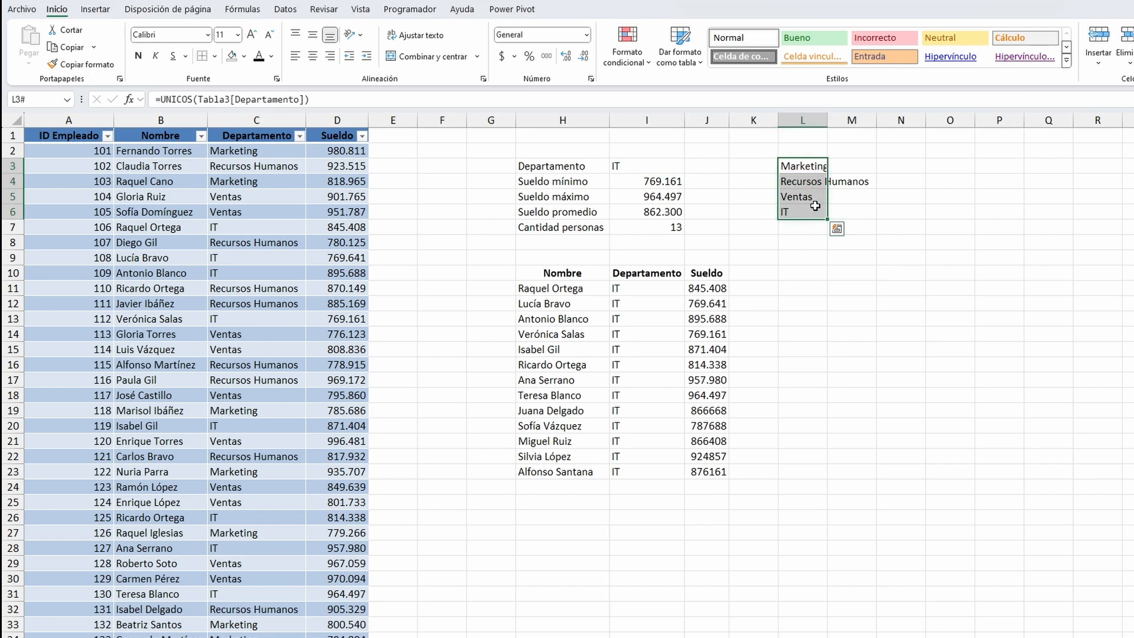
left_click(807, 198)
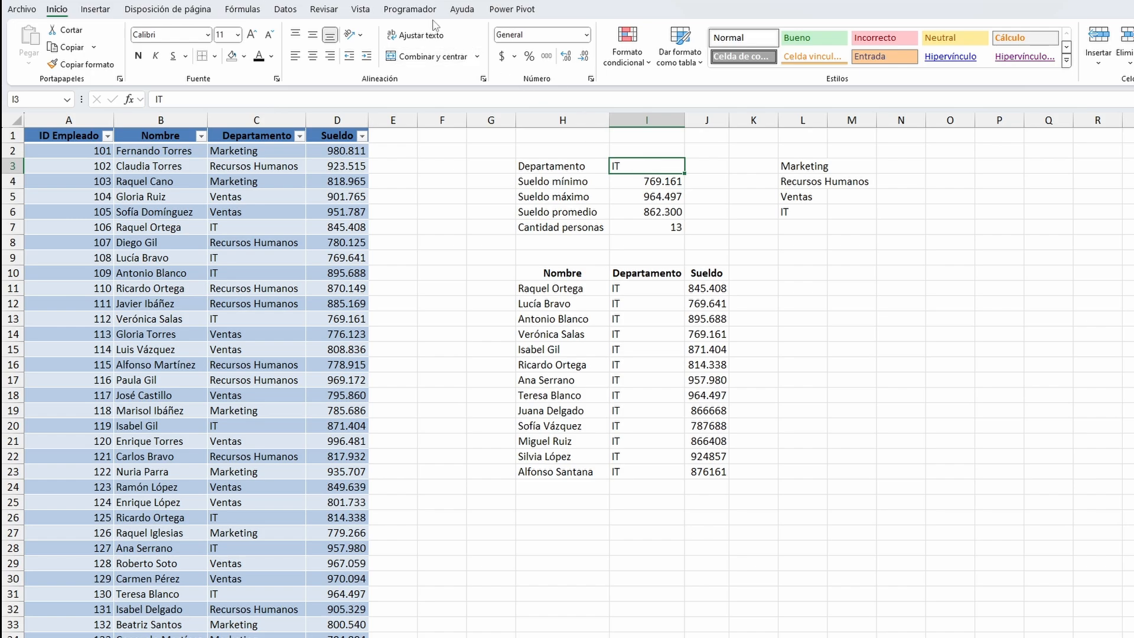
left_click(291, 12)
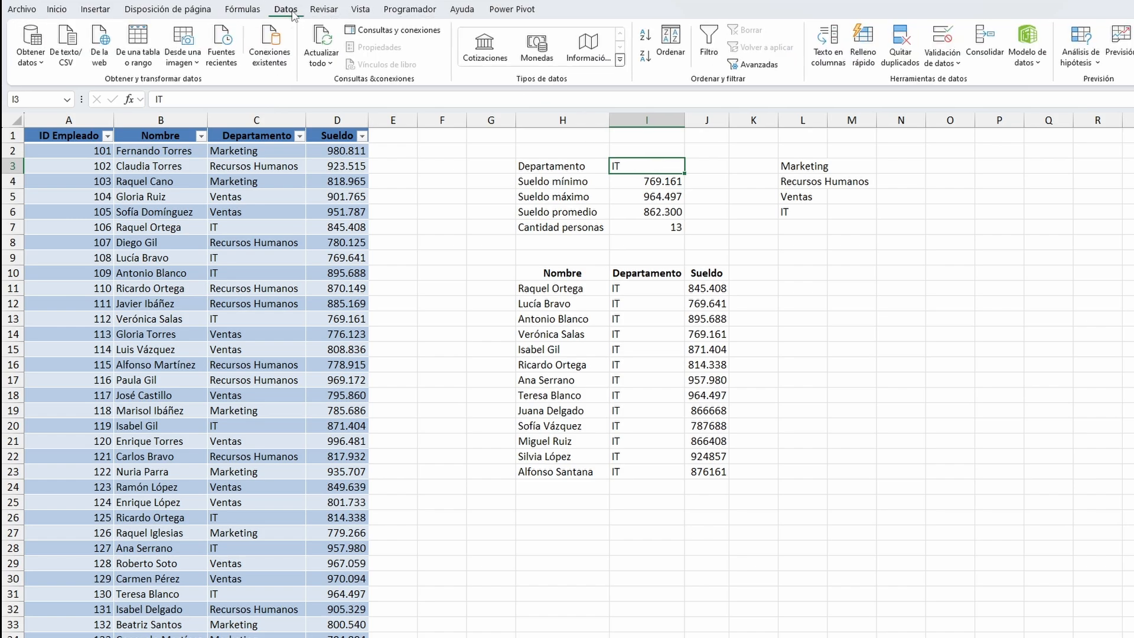
left_click(942, 37)
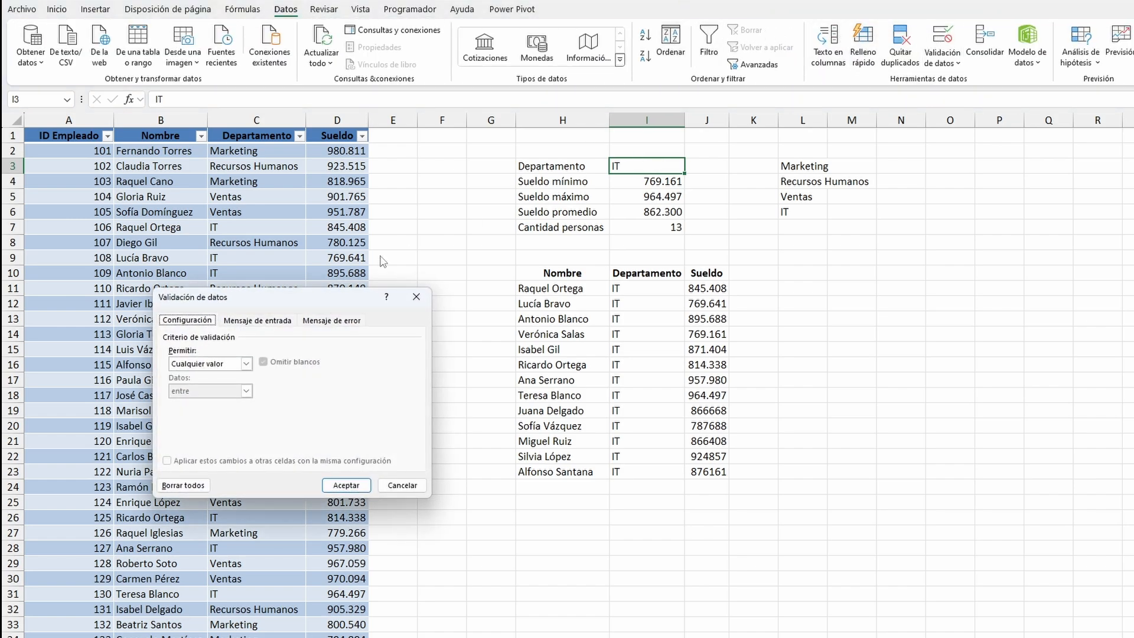
left_click(245, 363)
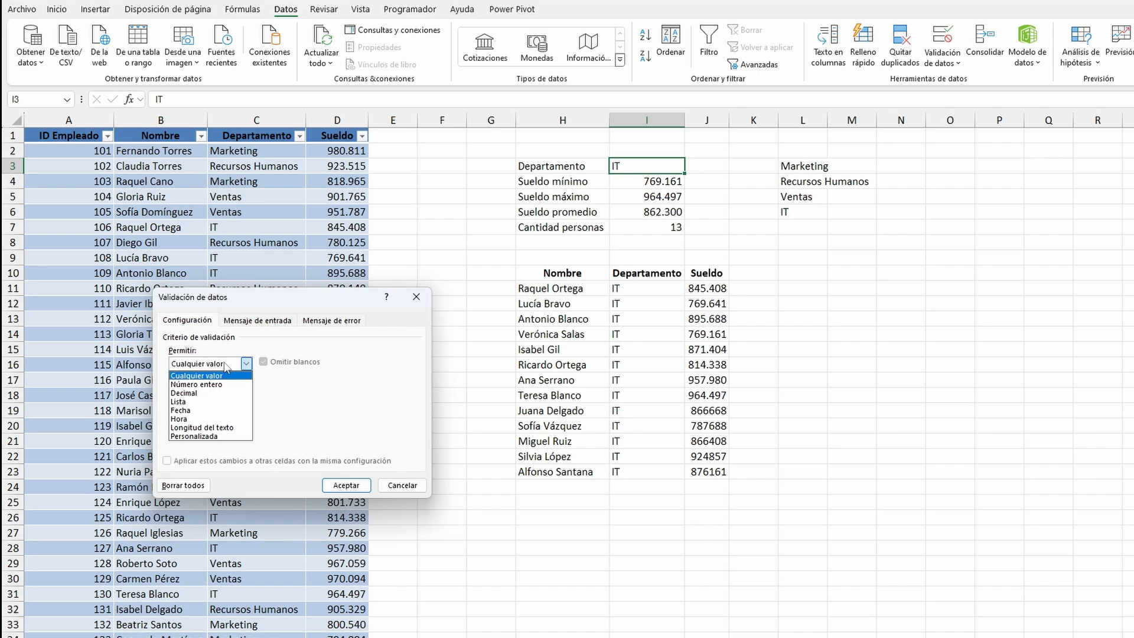
left_click(213, 402)
left_click(228, 418)
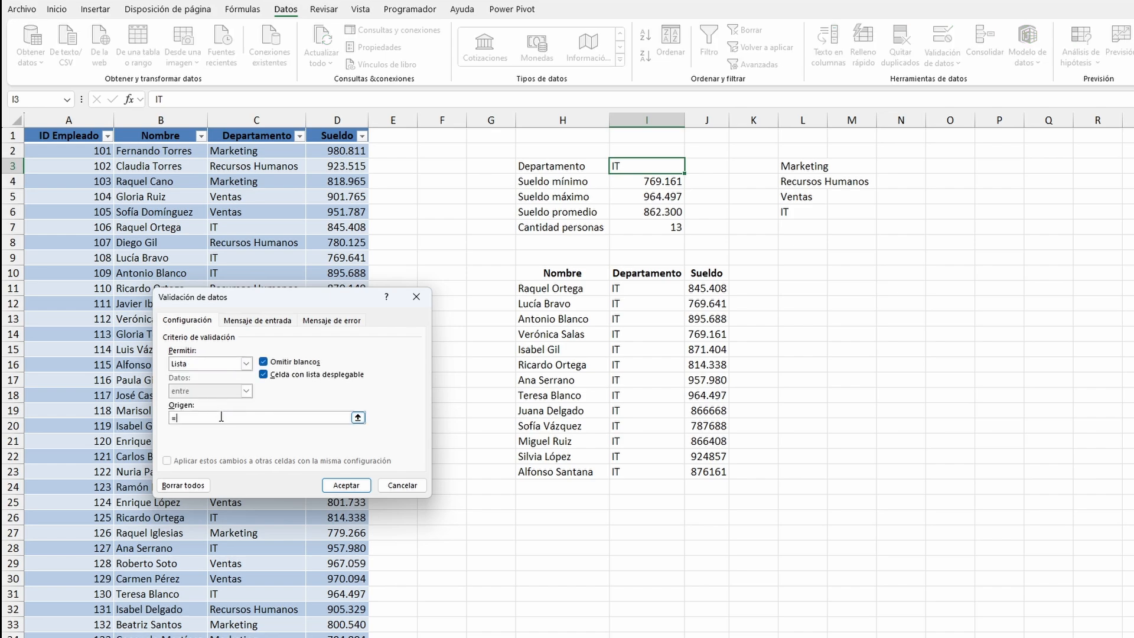
left_click(799, 167)
type("#)")
left_click(346, 485)
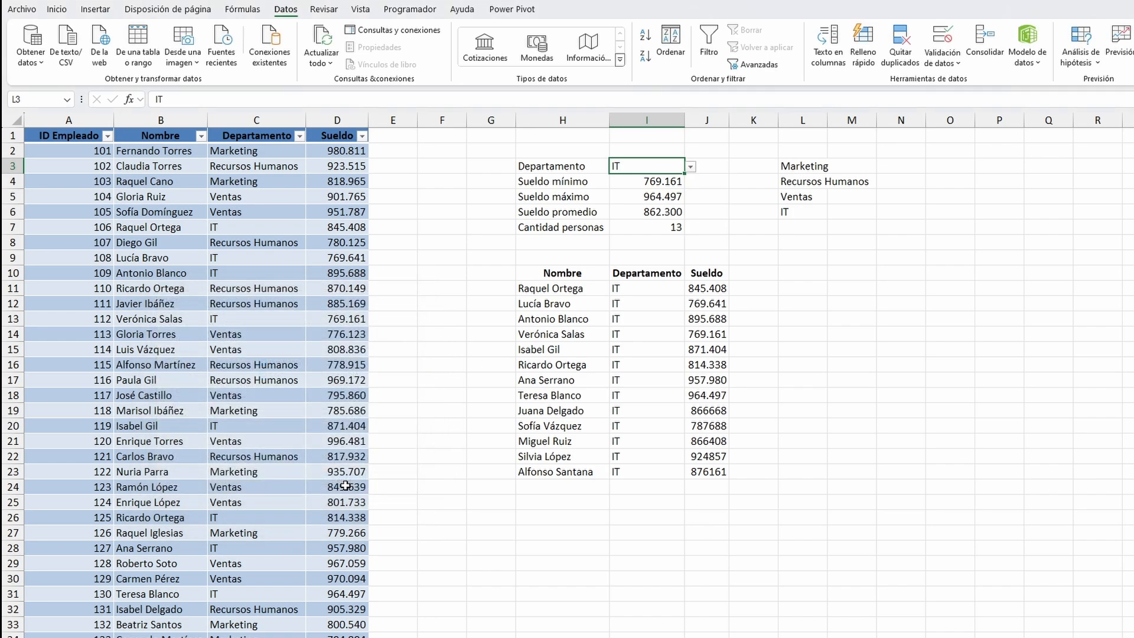
left_click(691, 167)
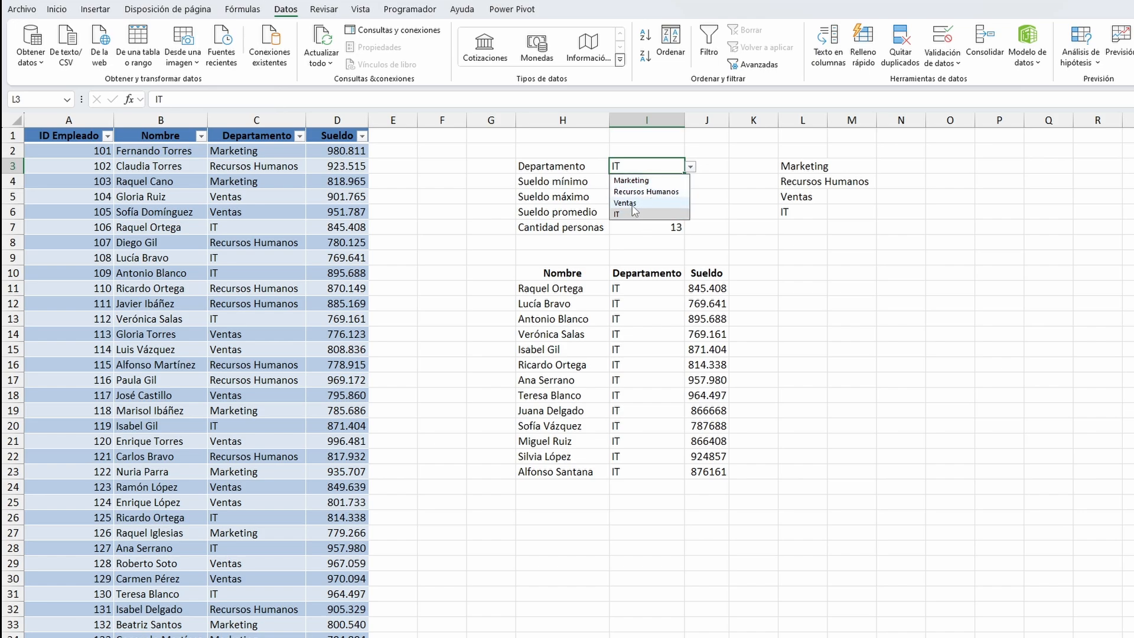
- Change the department in table cell C10 to Comex
left_click(261, 275)
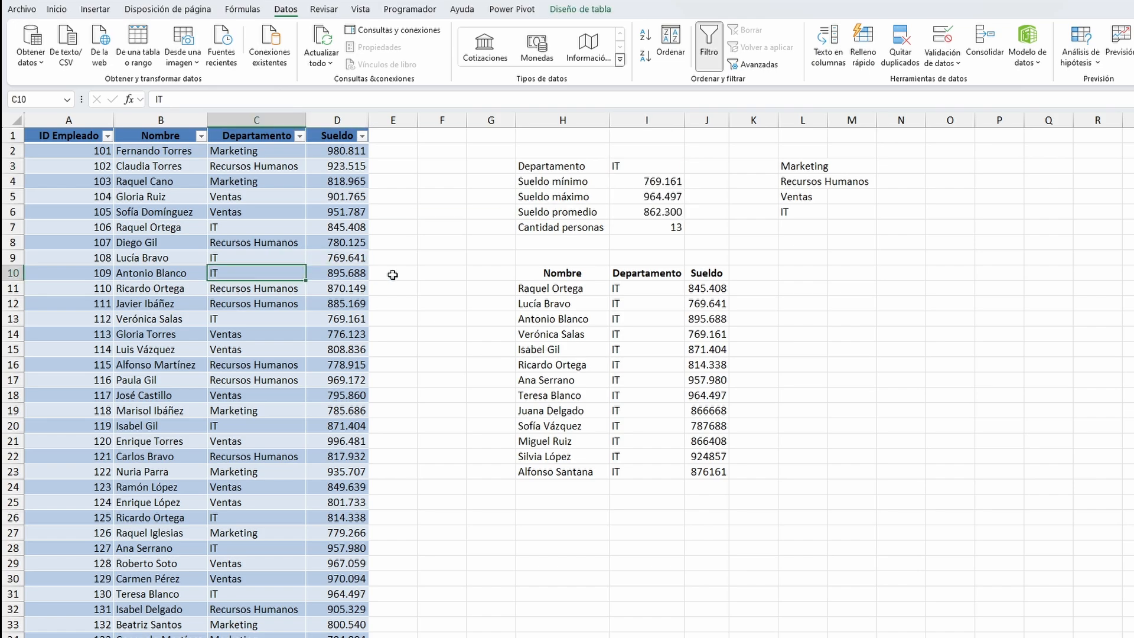
type("Come")
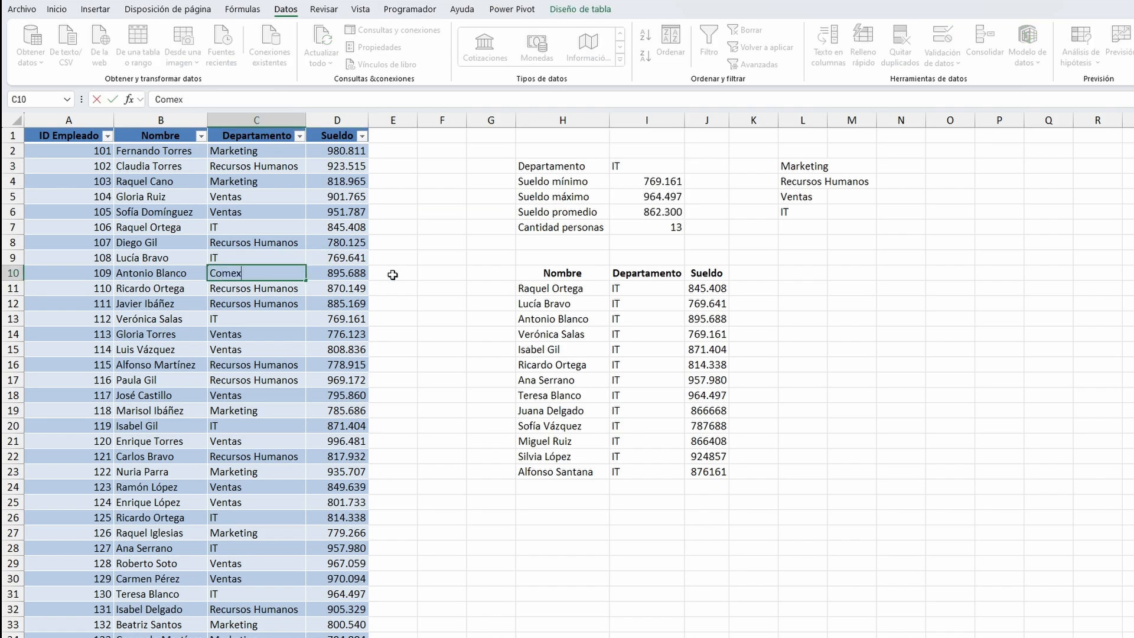
type("x")
key("Return")
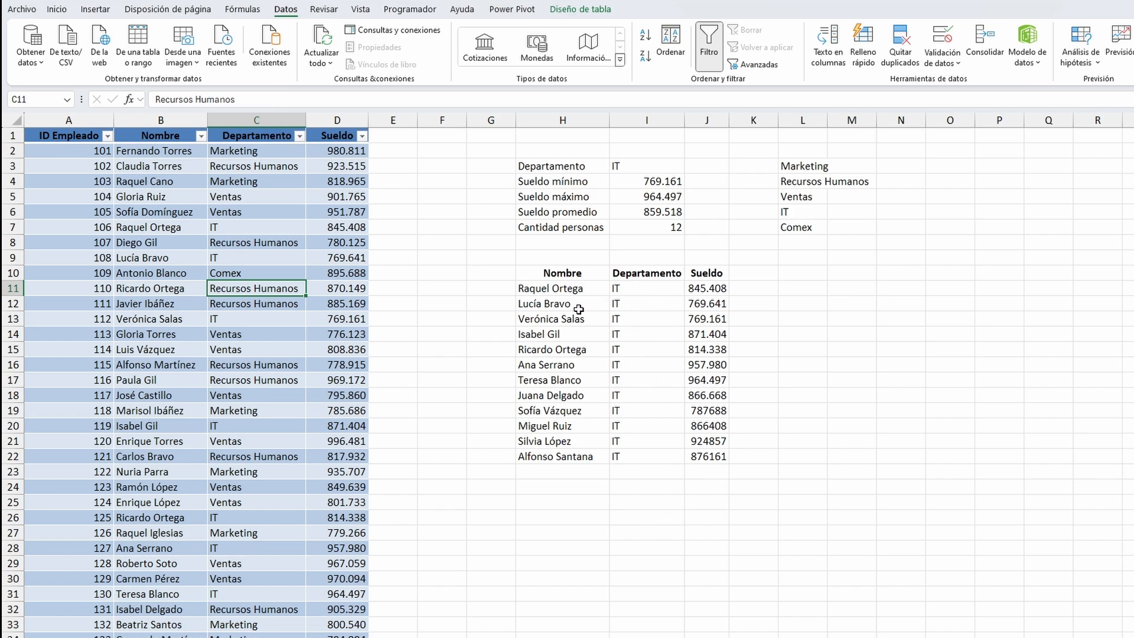
- Check the headcount formula in I7 and the department choices offered in I3
left_click(669, 228)
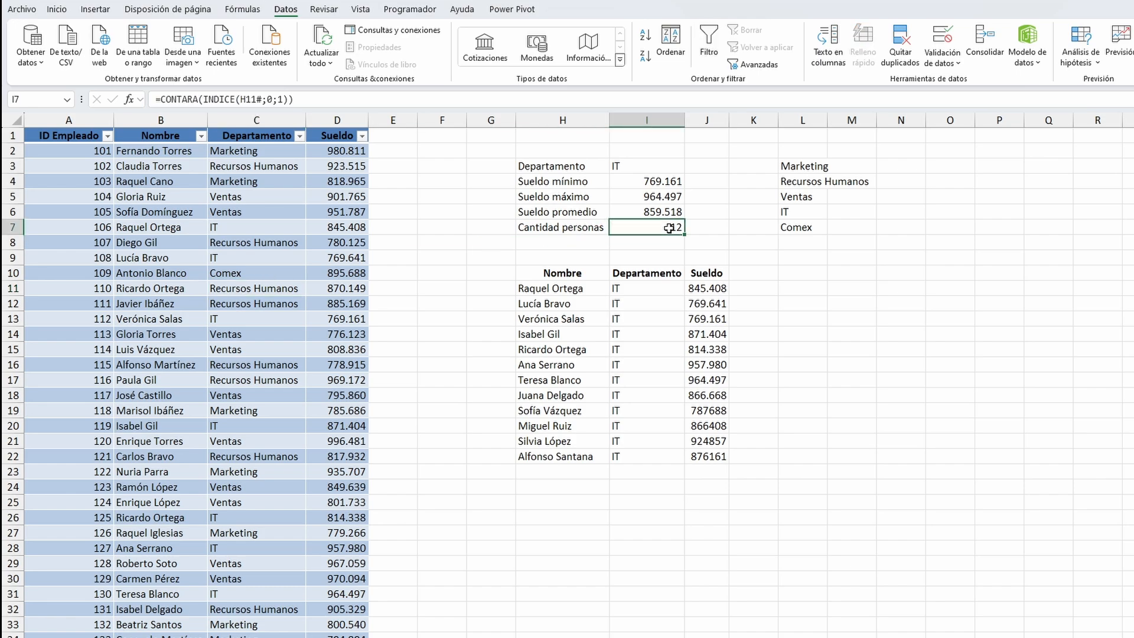
left_click(639, 160)
left_click(691, 167)
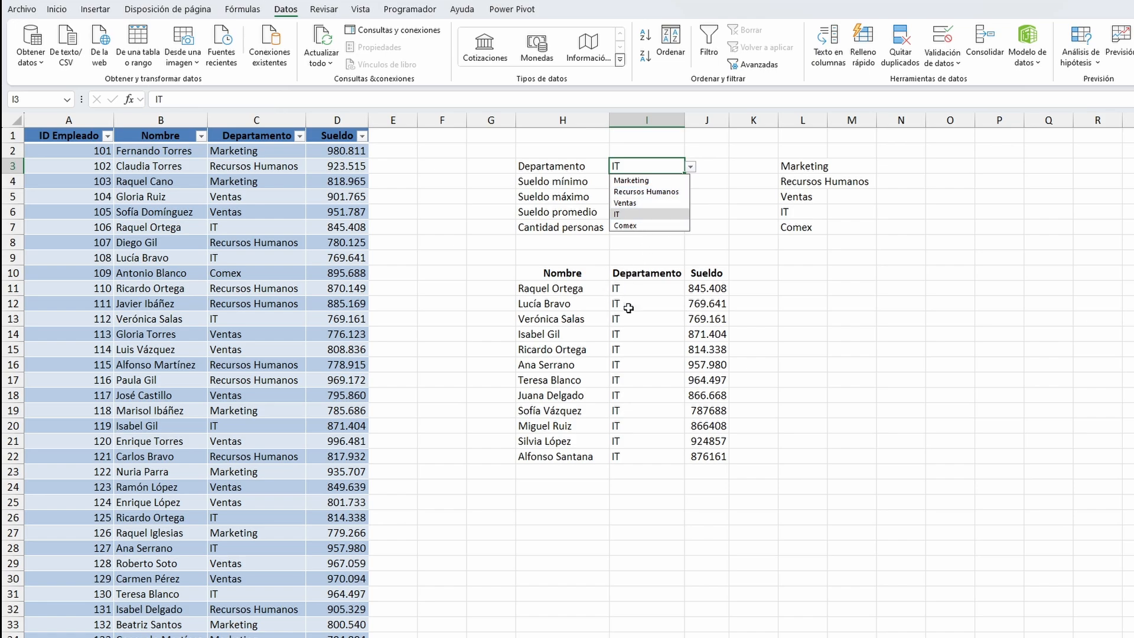
- Undo the department change in cell C10
left_click(645, 319)
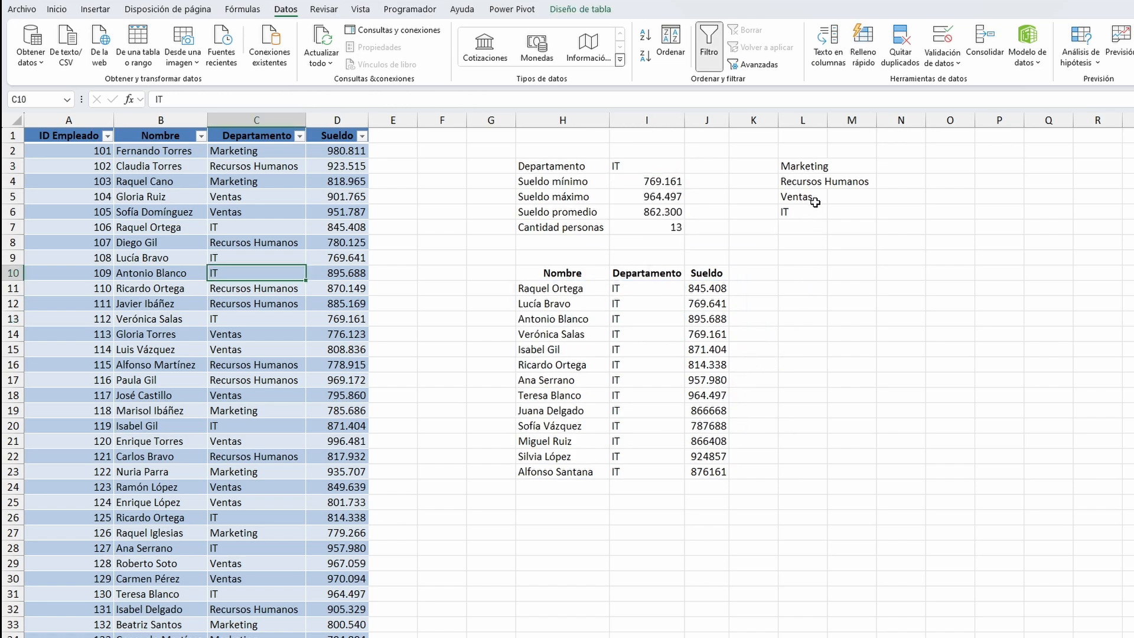
left_click(804, 229)
key("Delete")
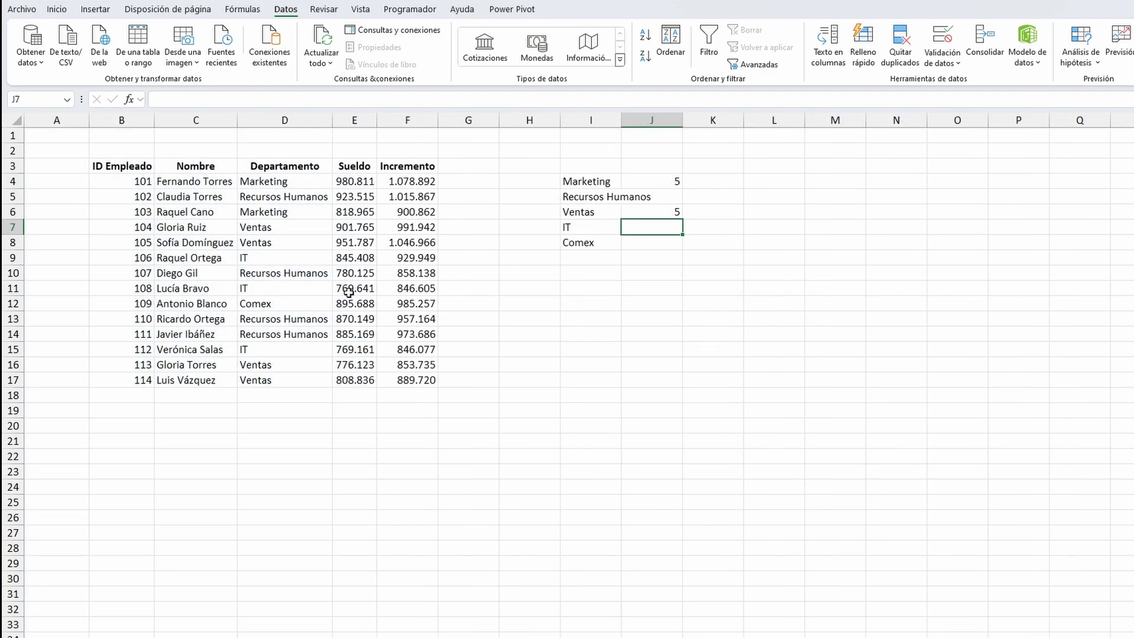
- On the sheet with the Incremento column, examine the array formula in F4 and its spilled cells below
left_click_drag(265, 212, 266, 285)
left_click(418, 182)
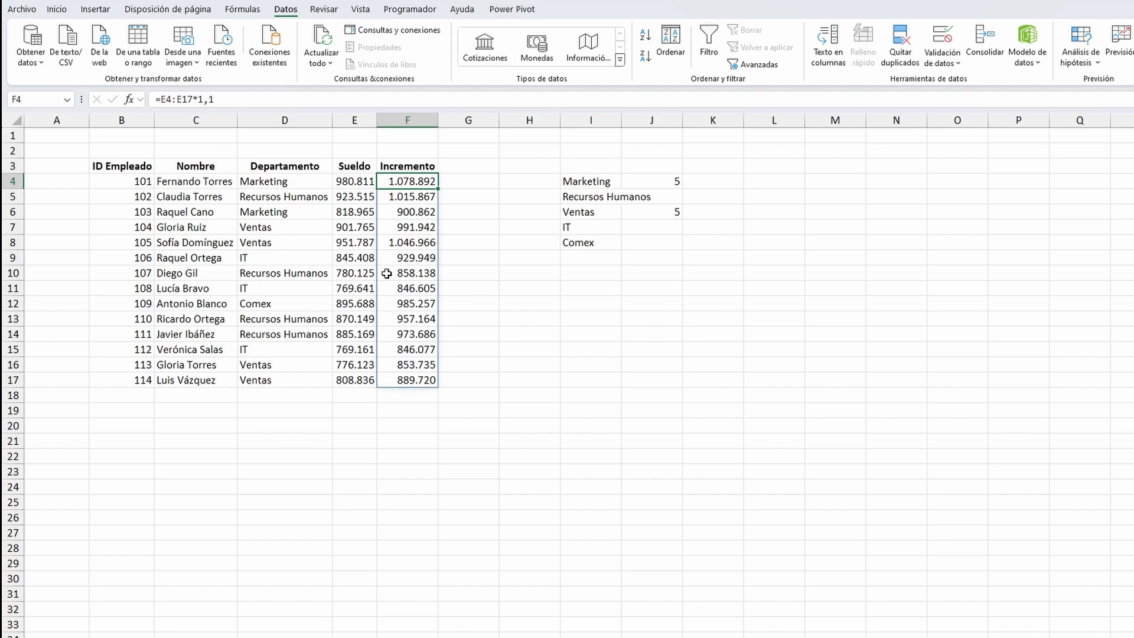
key("Down")
key("Down")
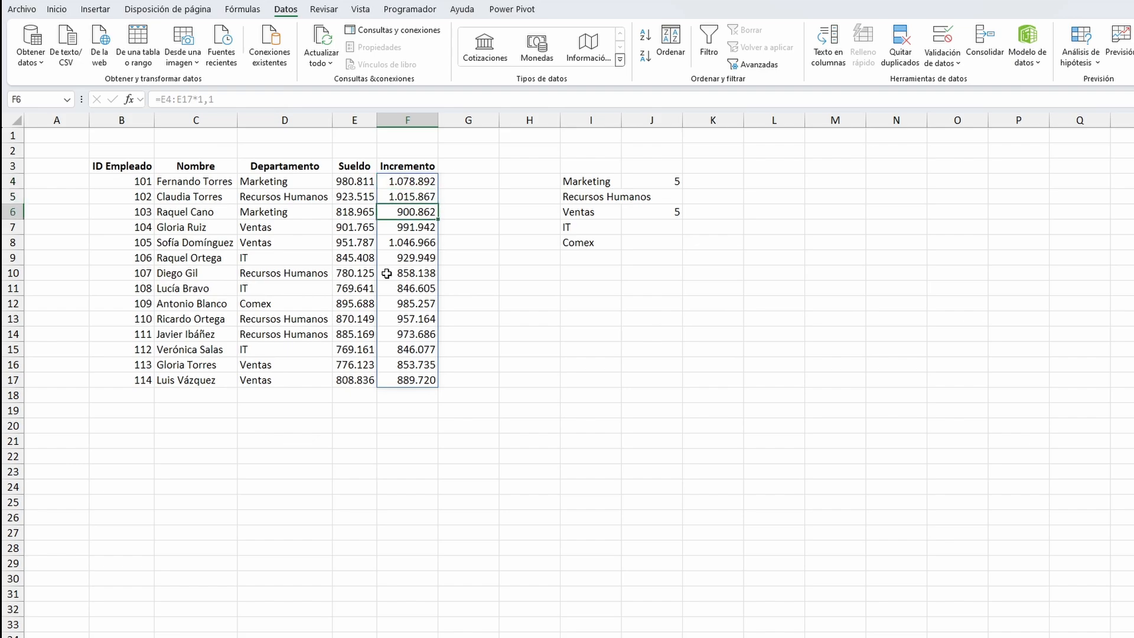
- Back on the employee table sheet, try to enter the array formula =[Sueldo]*1,1 in E2, beside the table
key("ctrl+Page_Down")
left_click(403, 148)
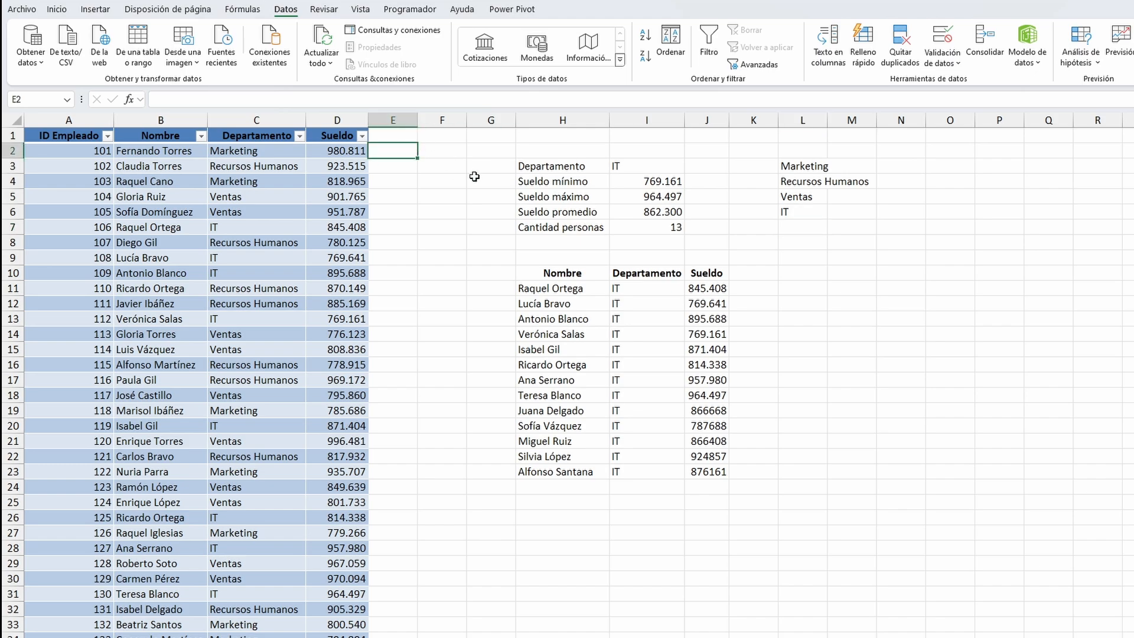
type("=")
key("Left")
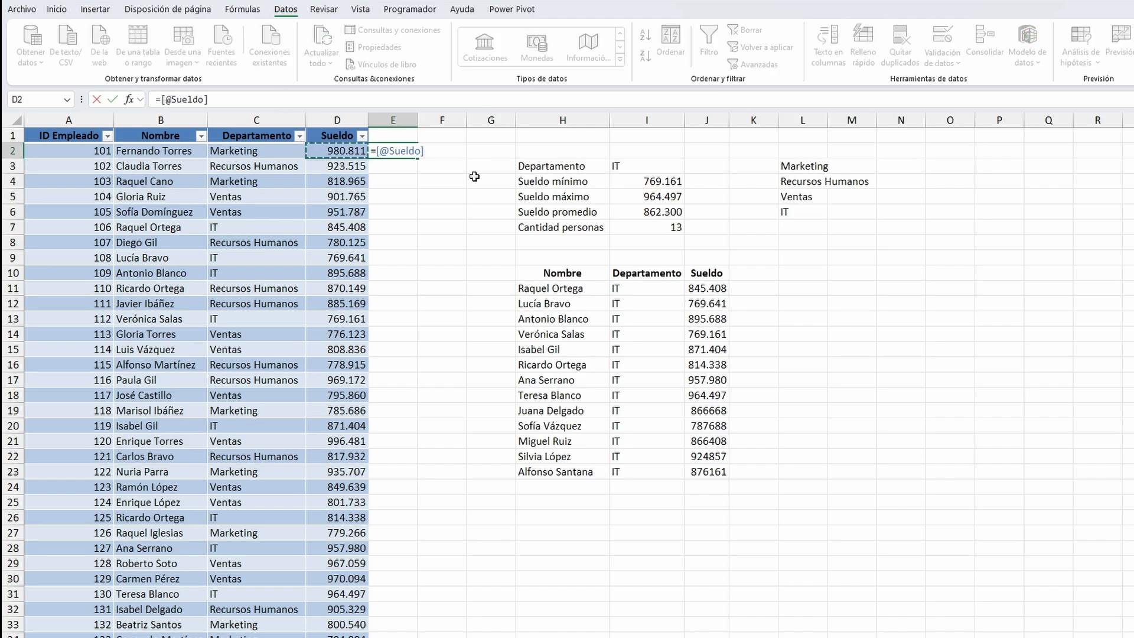
key("ctrl+shift+Down")
type("*")
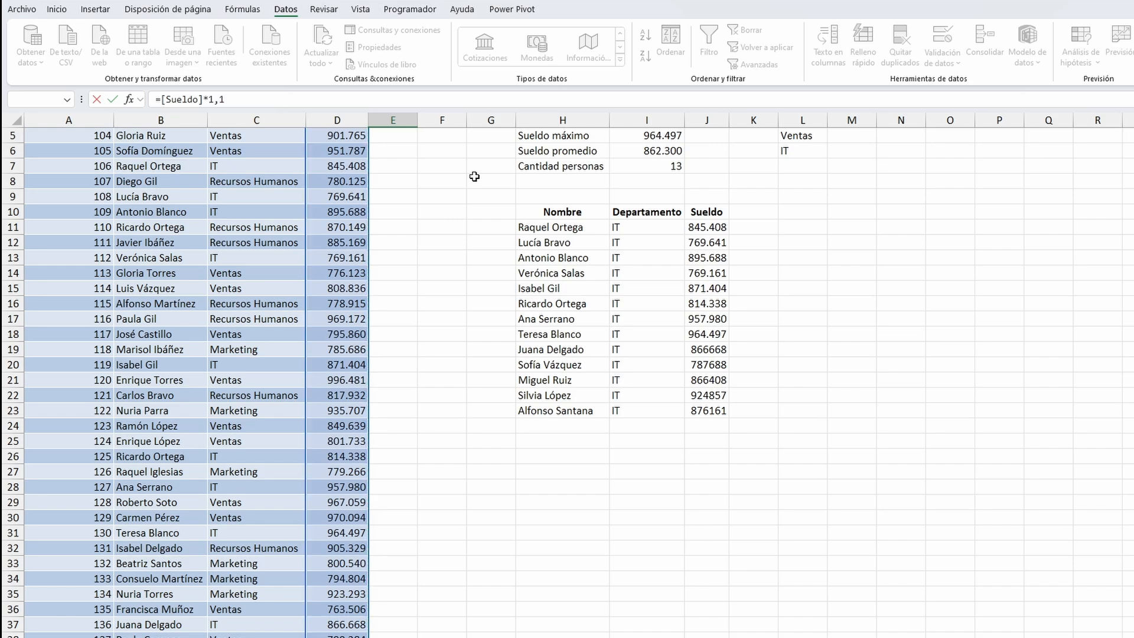
key("Return")
scroll(449, 236, "up", 1)
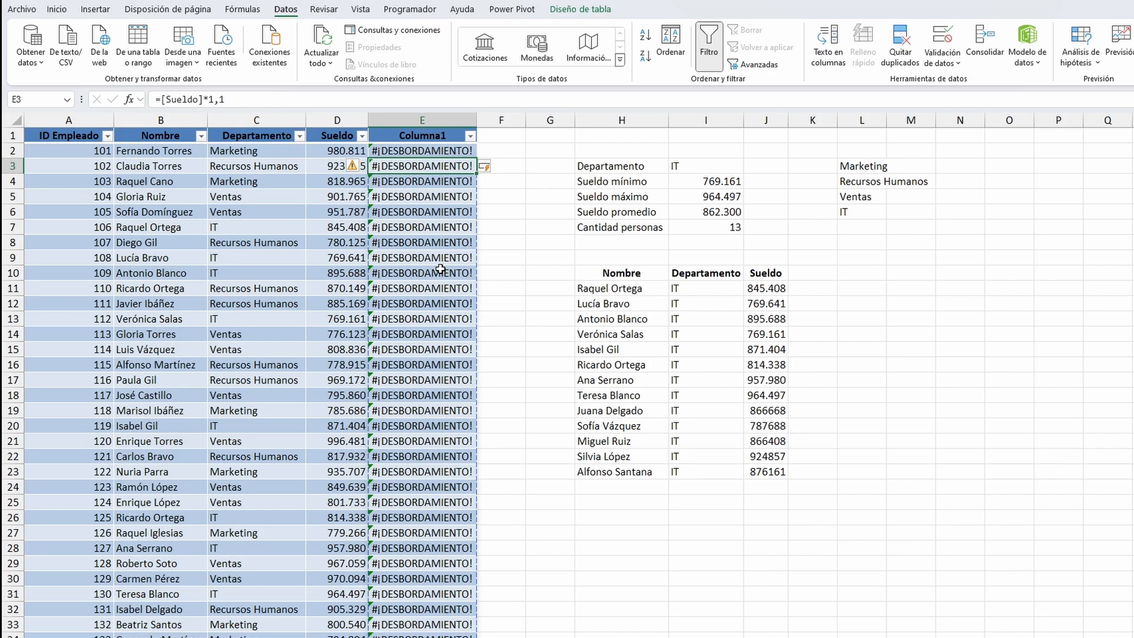
- Clear all the formulas in the new Columna1 column, from E2 down to the end of the table
key("Up")
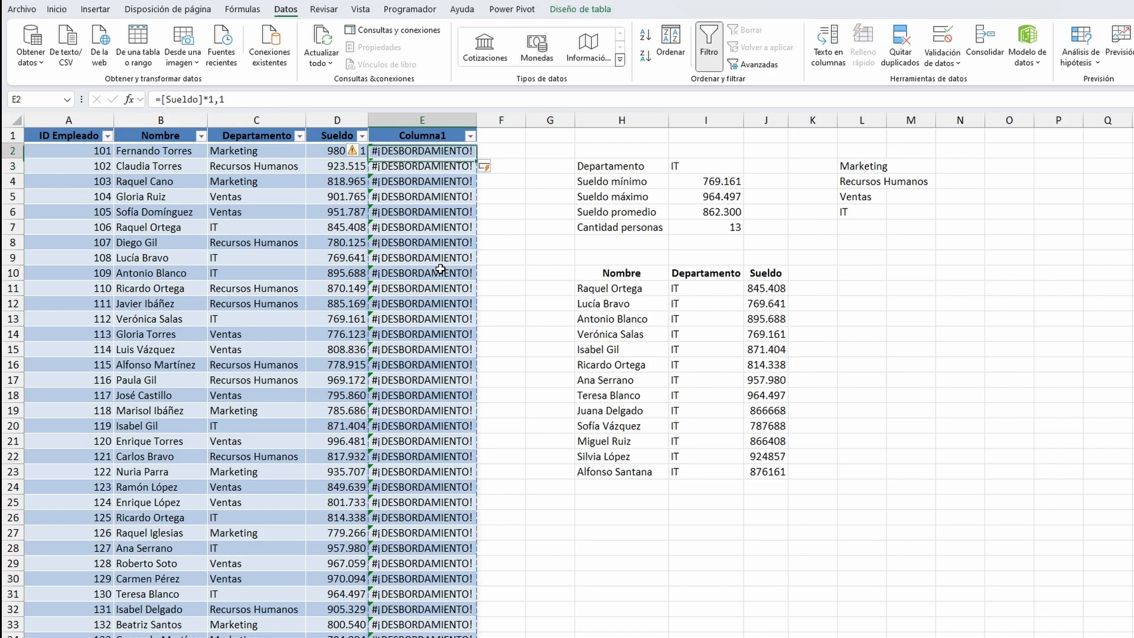
key("Delete")
key("Down")
key("ctrl+shift+Down")
key("Delete")
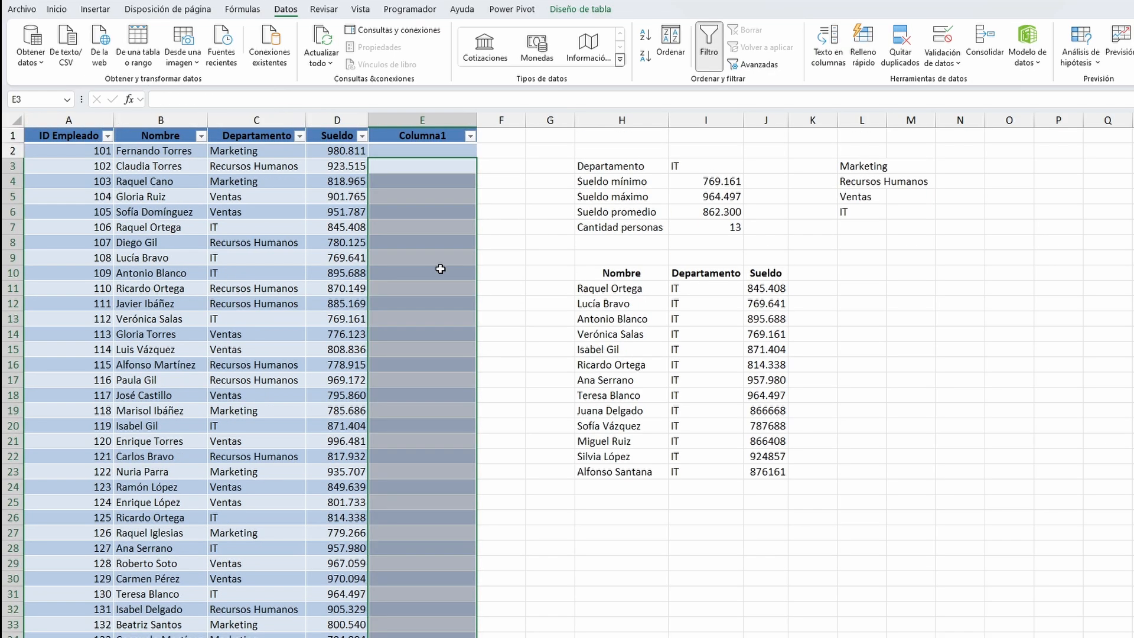
key("Up")
key("Up")
key("Down")
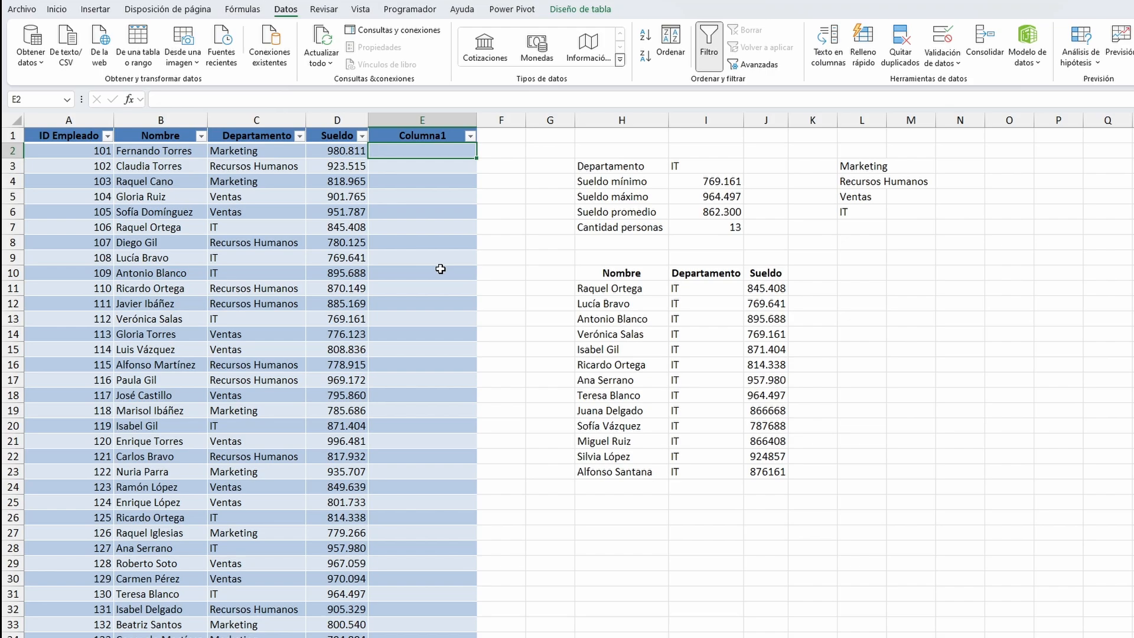
type("+")
key("Left")
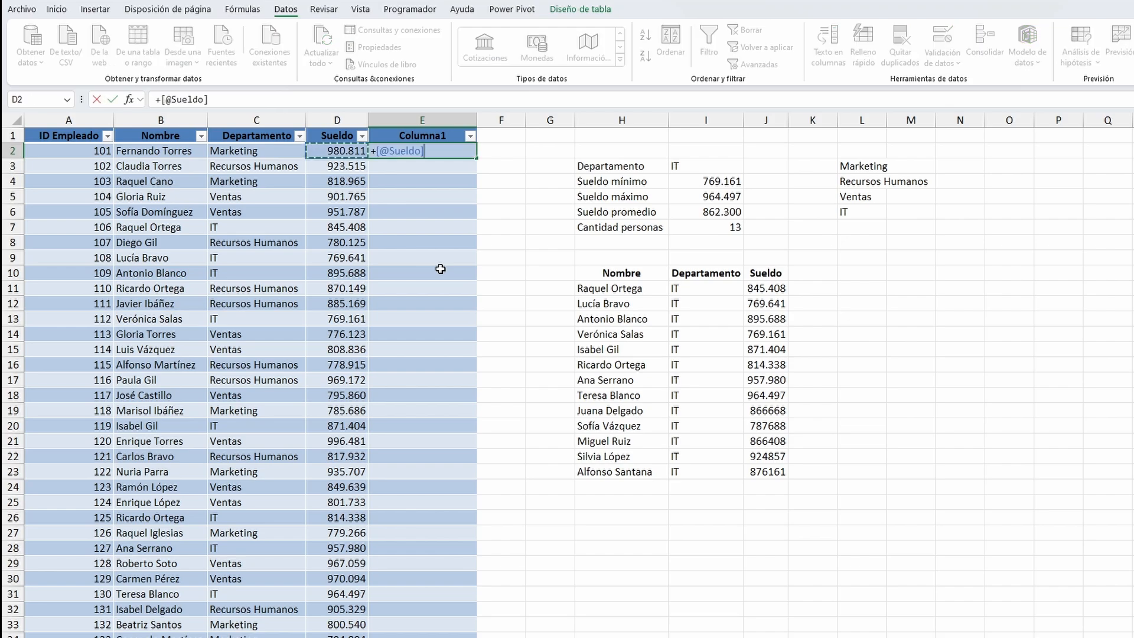
key("BackSpace")
key("BackSpace")
key("BackSpace")
key("BackSpace")
key("BackSpace")
key("BackSpace")
key("BackSpace")
key("BackSpace")
key("BackSpace")
key("BackSpace")
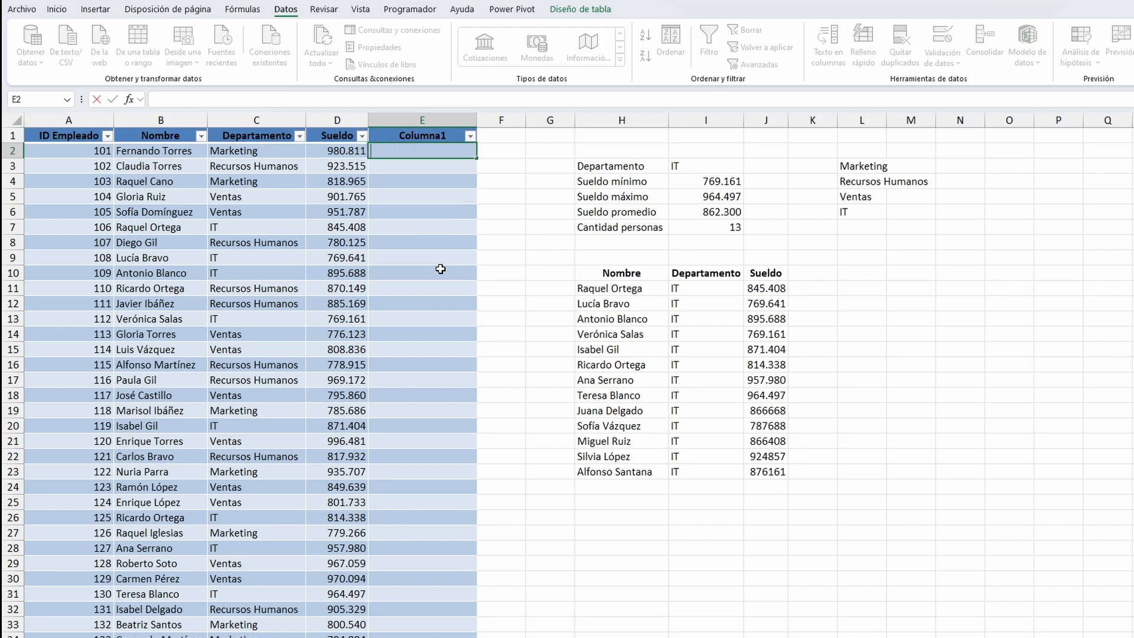
type("=")
key("Left")
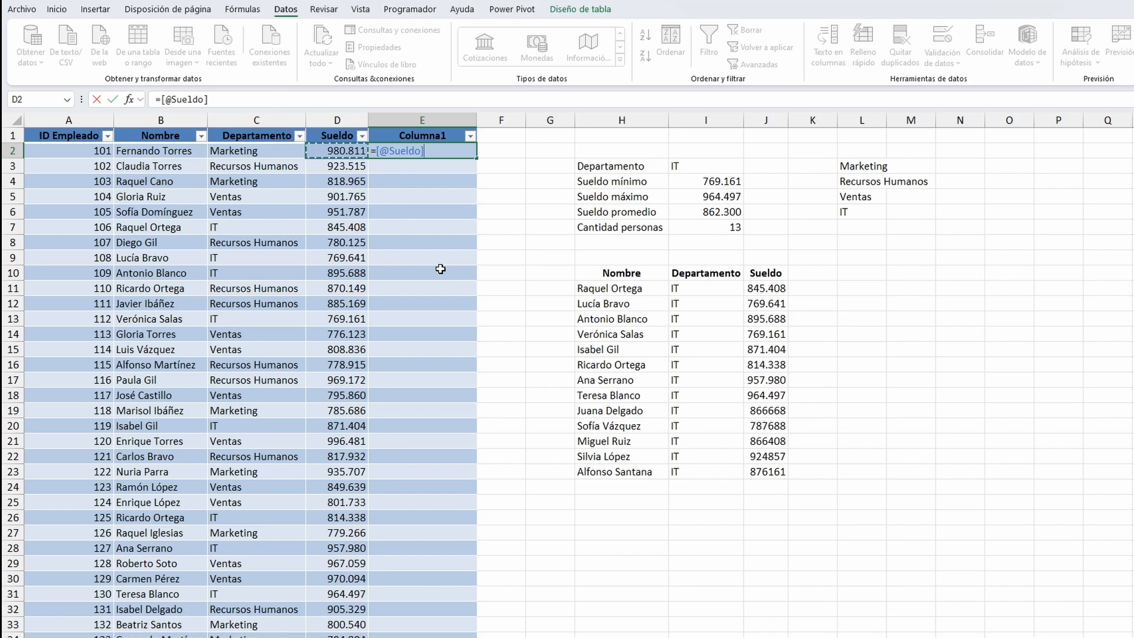
type("*1,1")
key("Return")
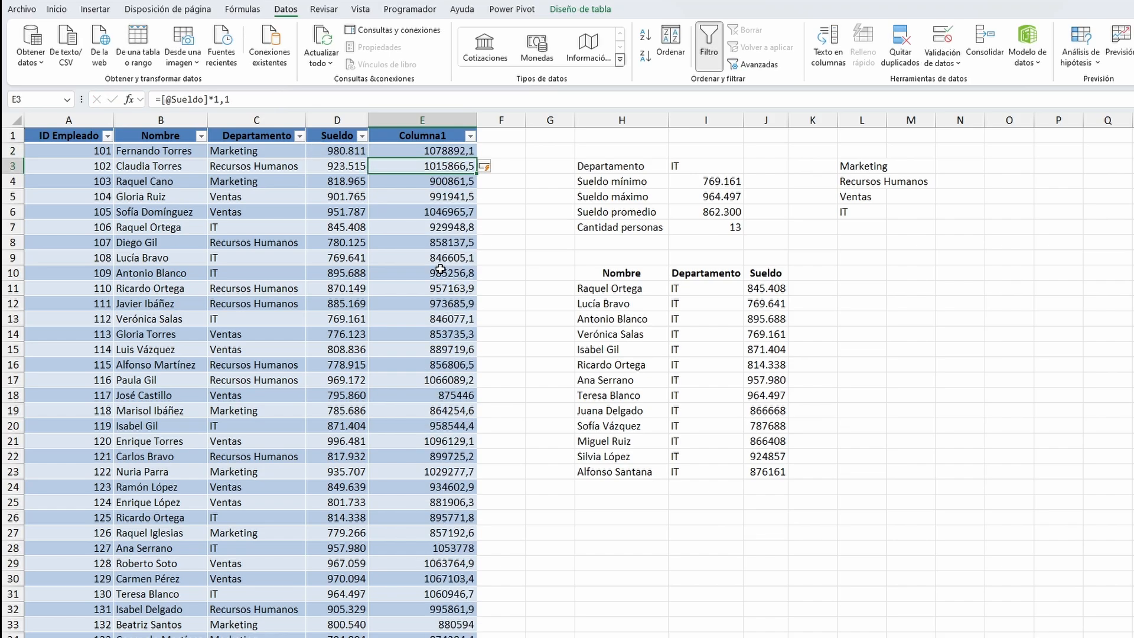